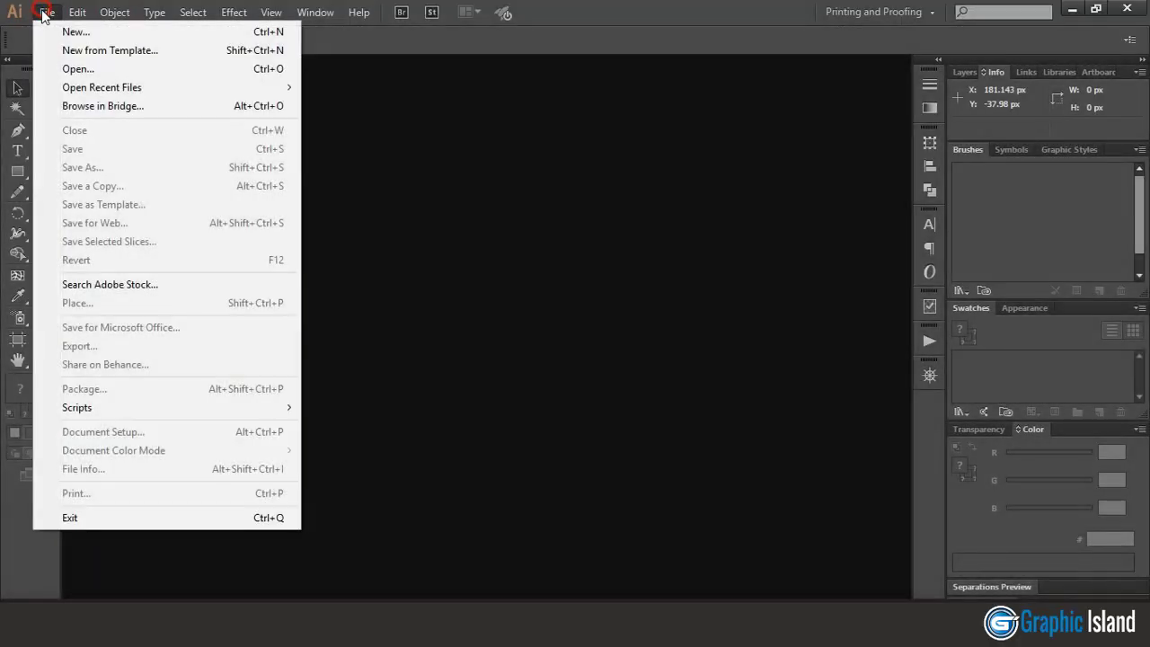
- Enter 1280 px as the new document's width, then move to the height field
left_click(450, 300)
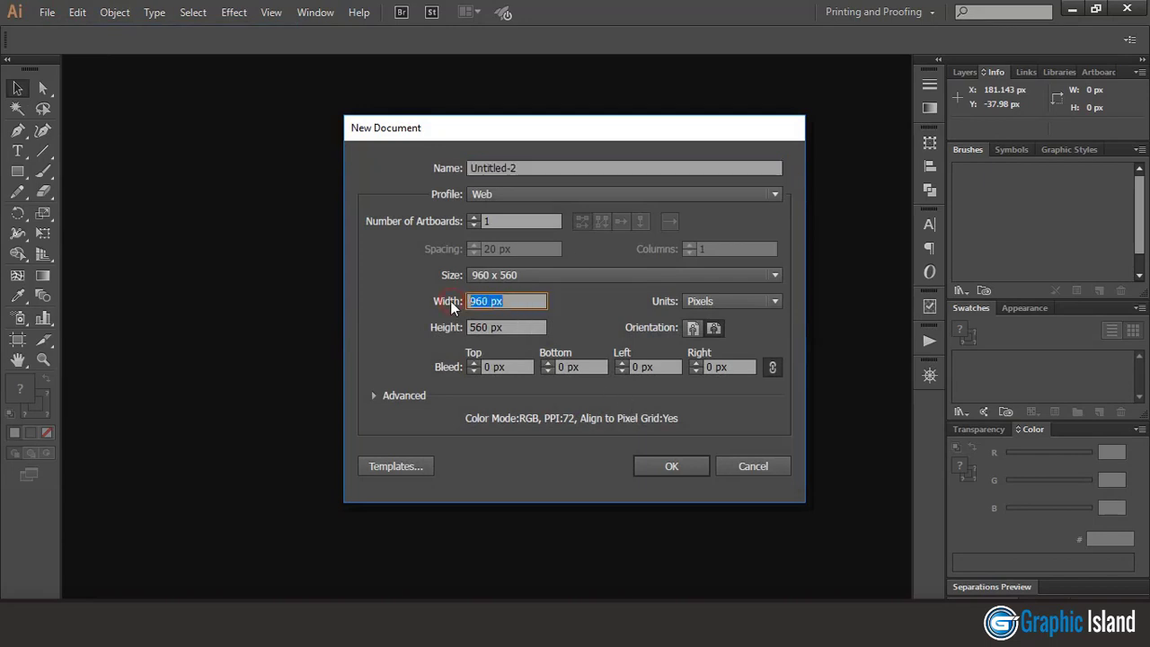
type("1280")
left_click(517, 327)
left_click(451, 331)
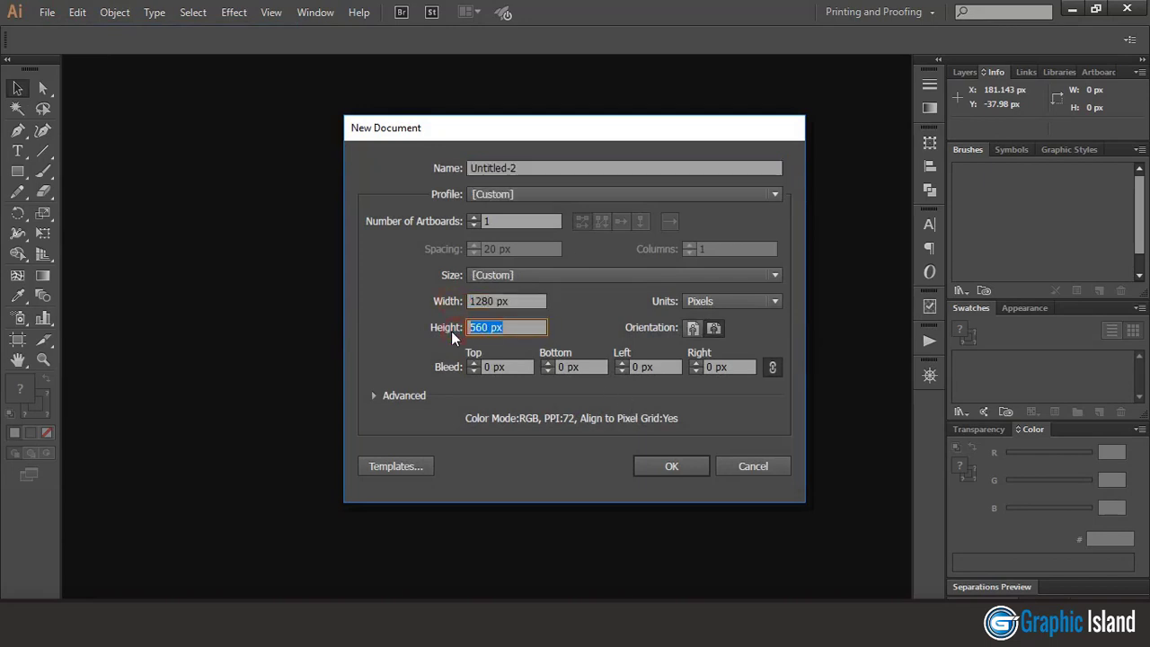
type("720")
- Create the document and draw a large orange circle centred on the artboard
left_click(674, 465)
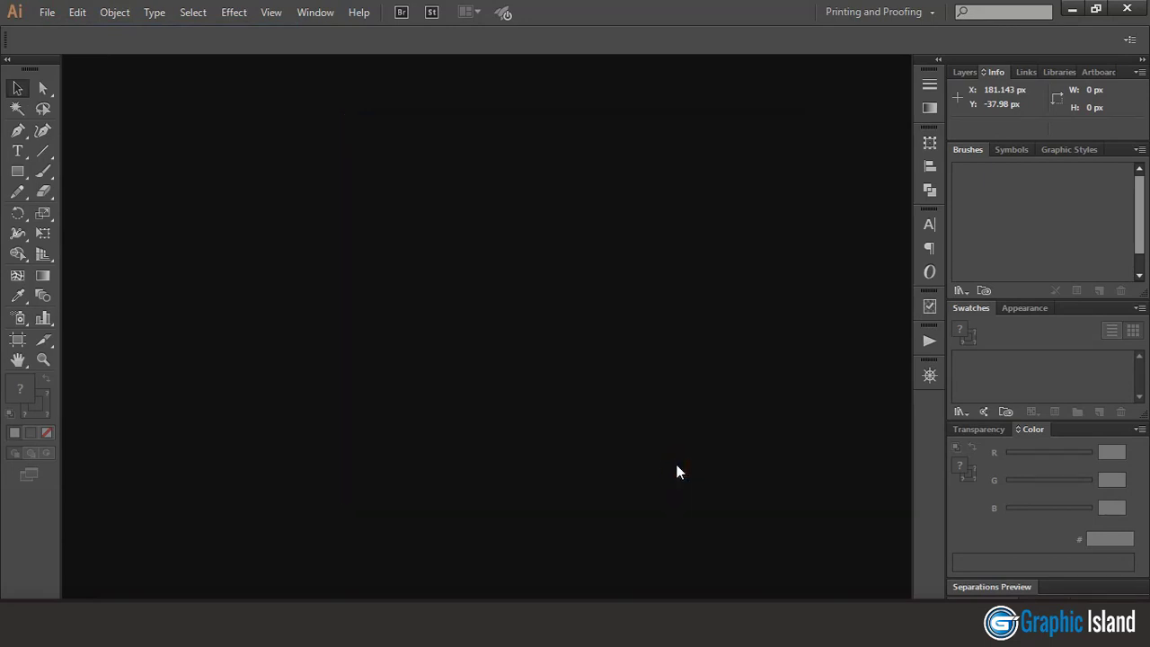
left_click_drag(18, 179, 54, 207)
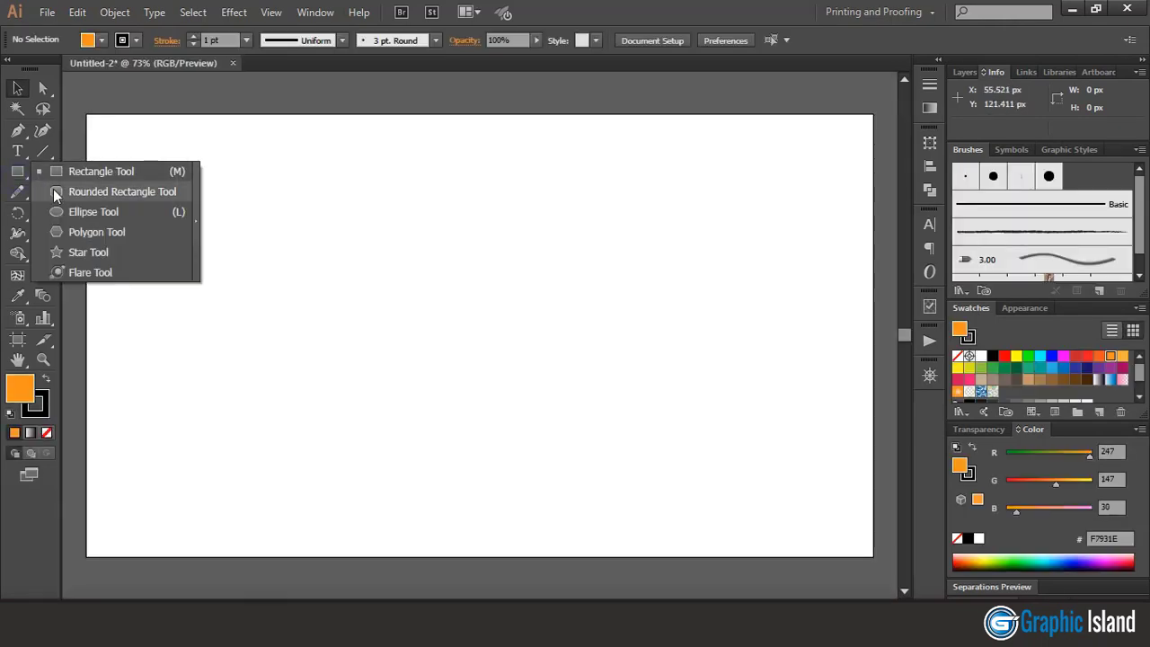
left_click_drag(475, 320, 638, 483)
left_click(15, 90)
left_click_drag(471, 283, 482, 320)
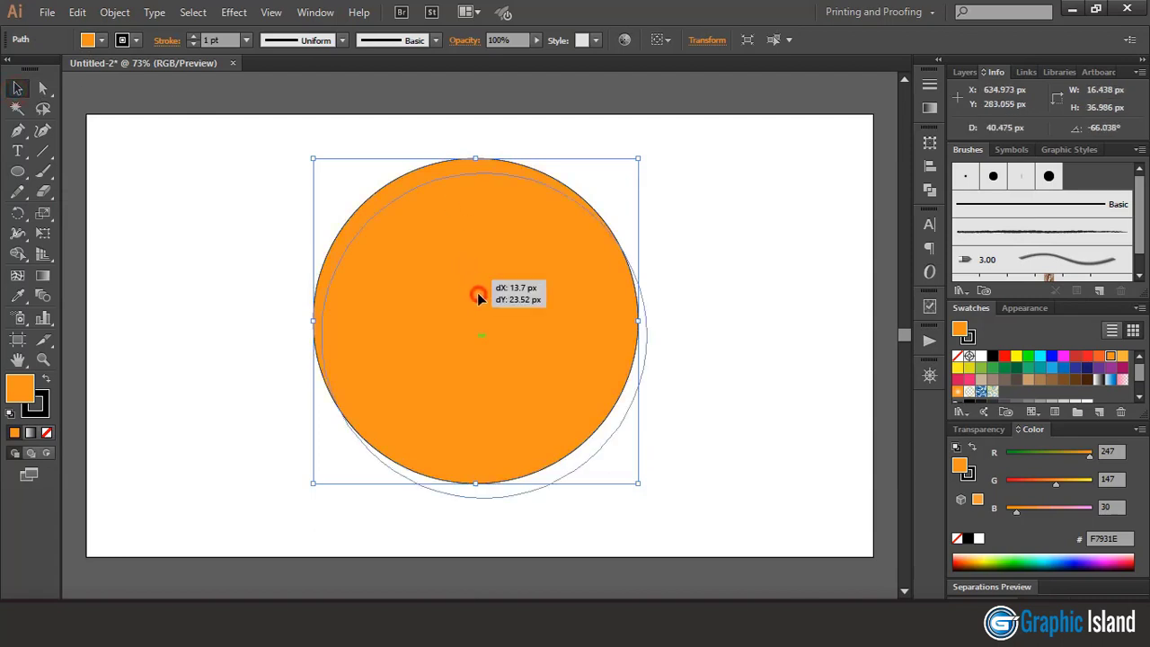
left_click(785, 250)
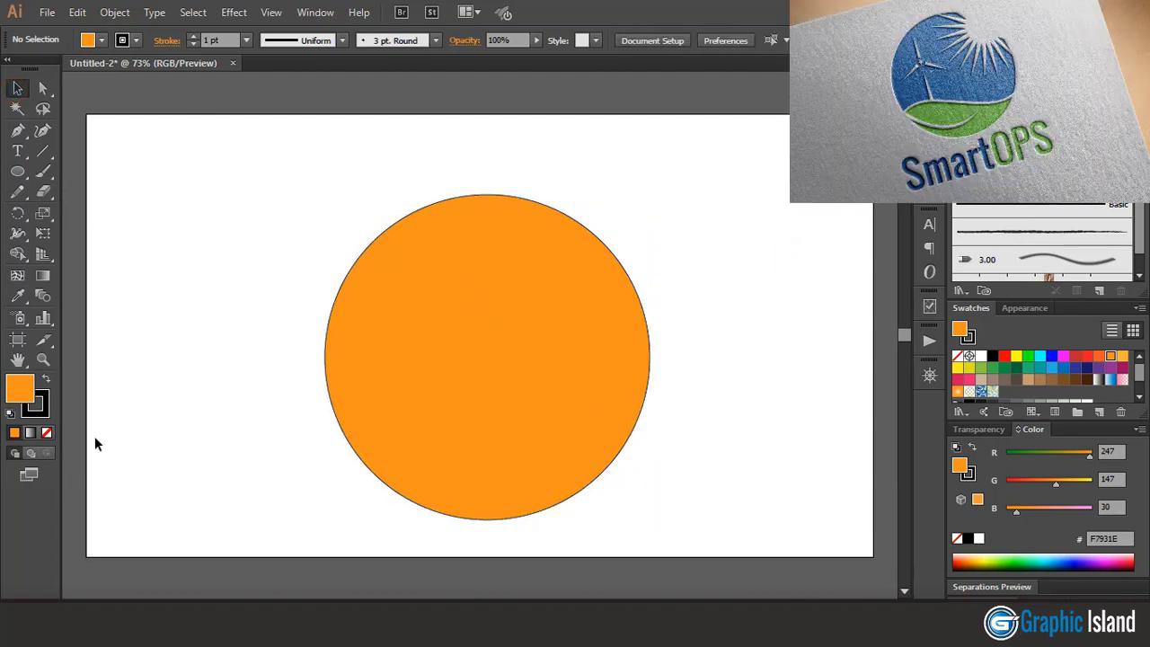
- Draw a small orange circle at the upper left of the artboard
left_click_drag(190, 253, 225, 288)
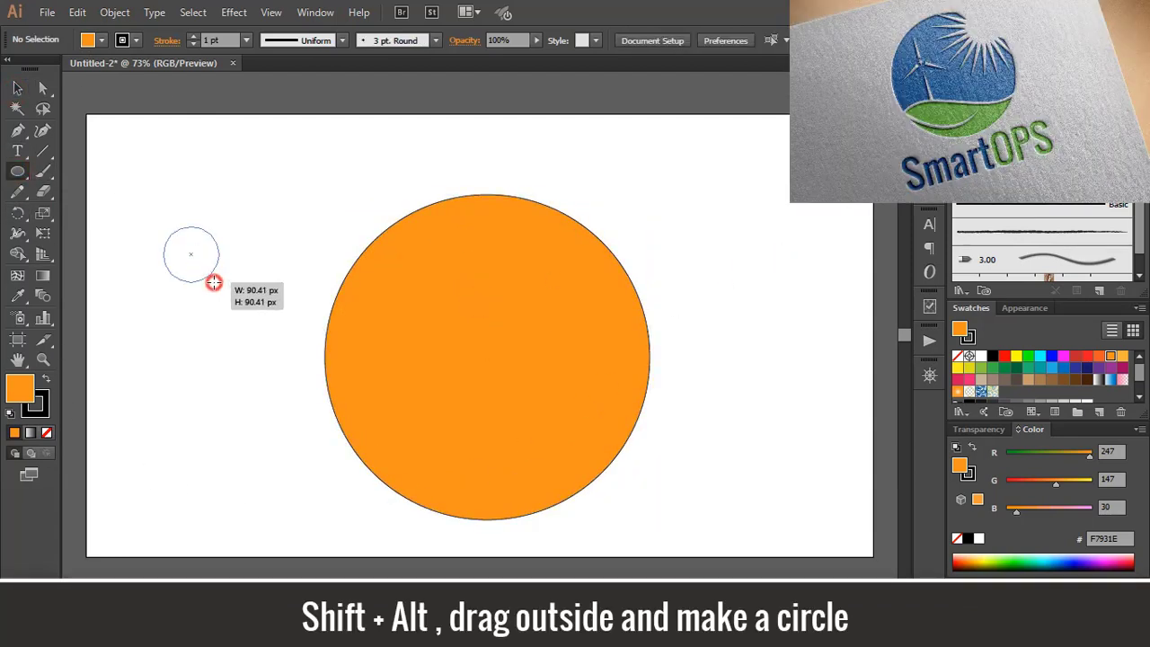
left_click(16, 88)
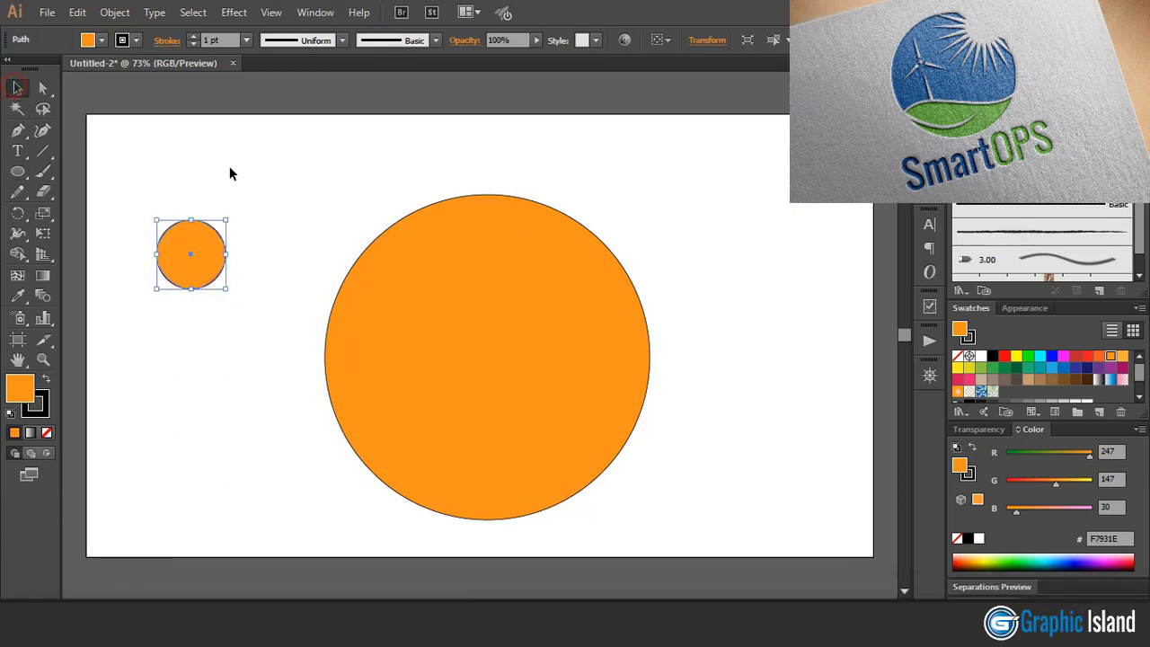
left_click(230, 169)
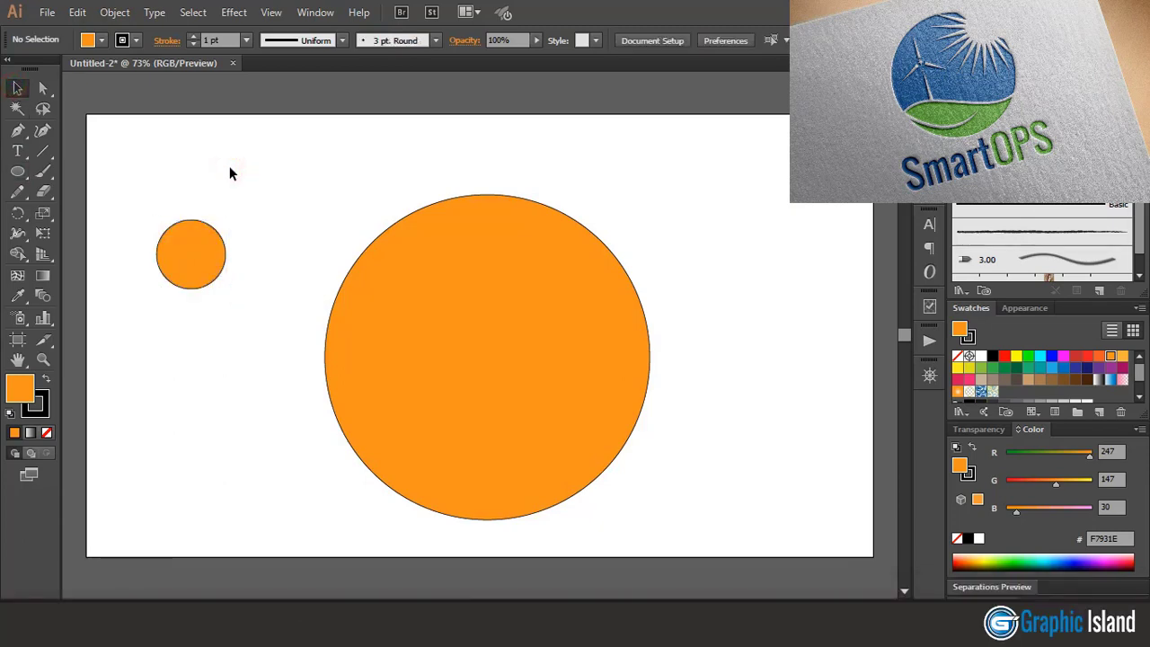
- Draw a thin half-triangle below the small circle with the Pen tool
left_click(17, 131)
left_click(255, 298)
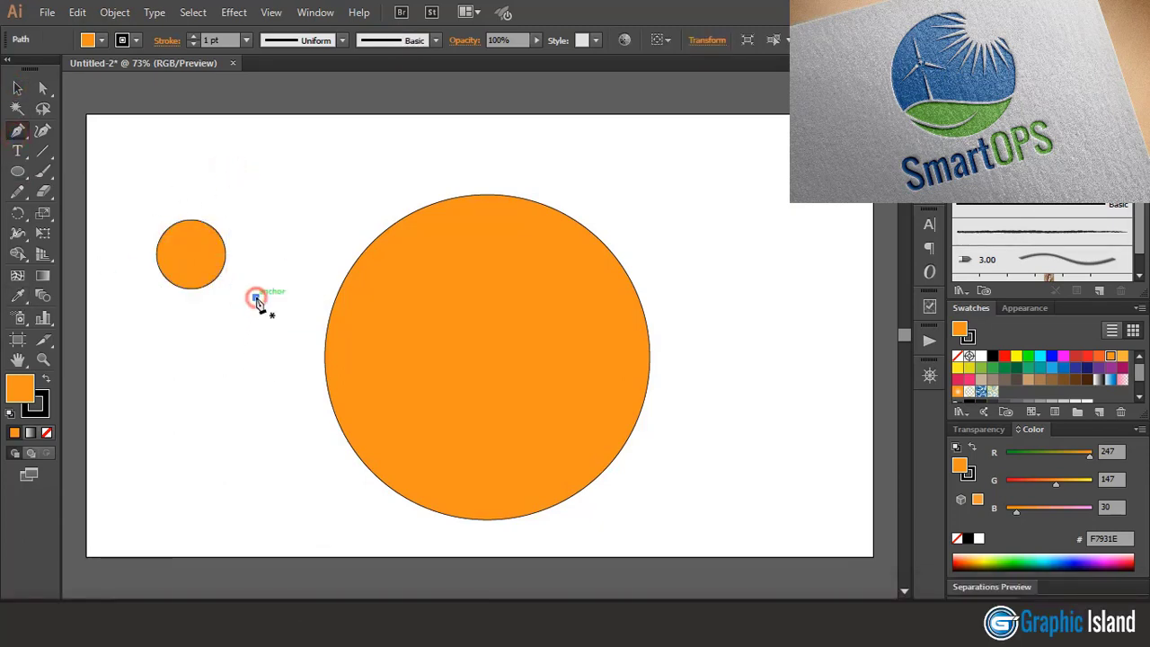
left_click(255, 390)
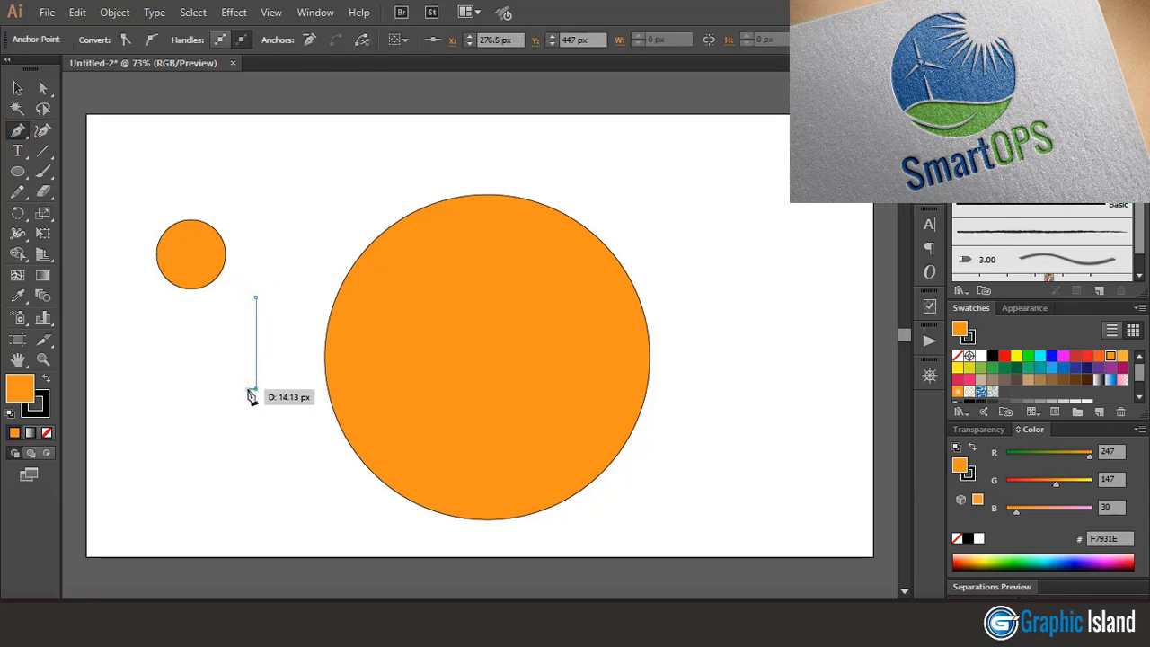
left_click(248, 391)
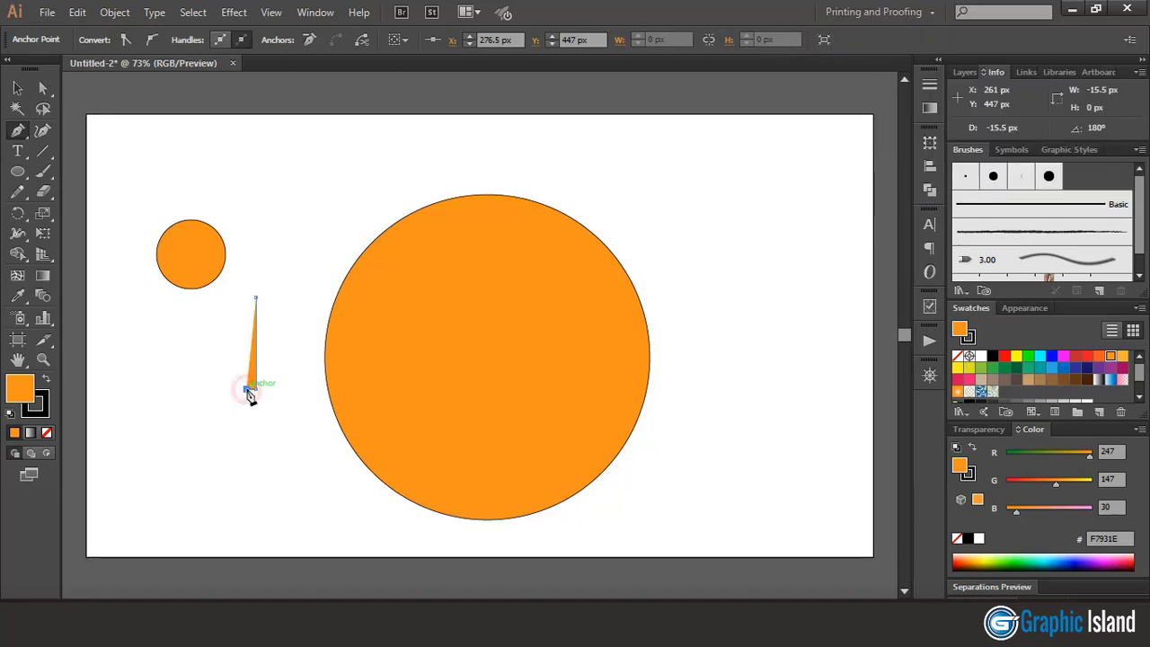
left_click(17, 87)
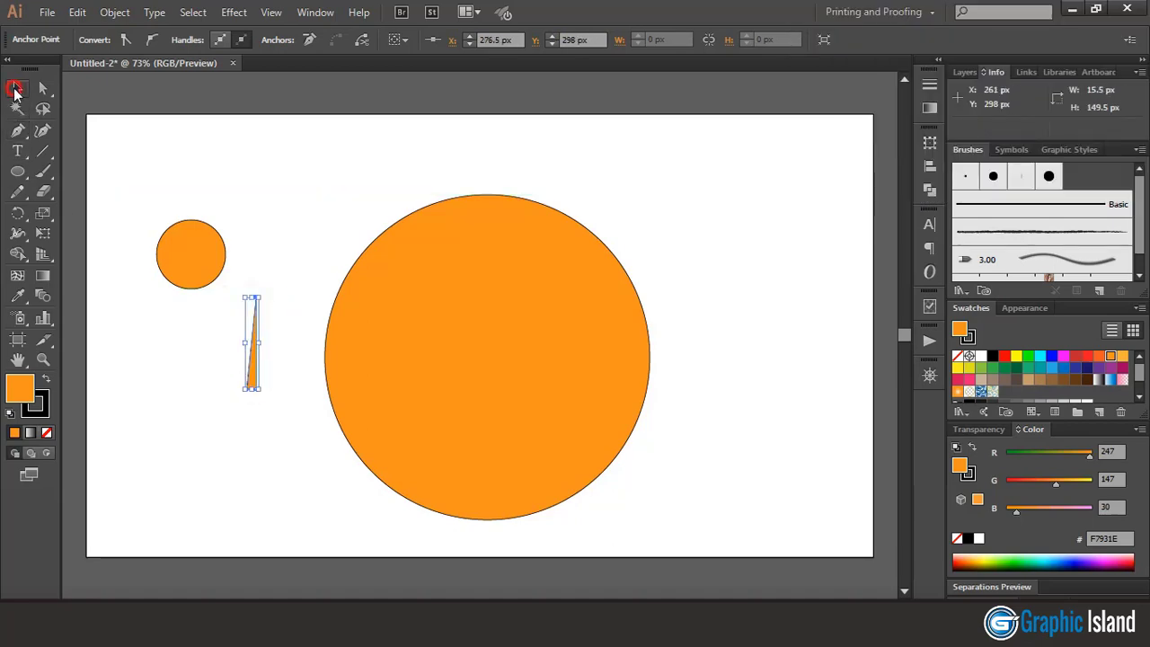
left_click(267, 224)
left_click(253, 357)
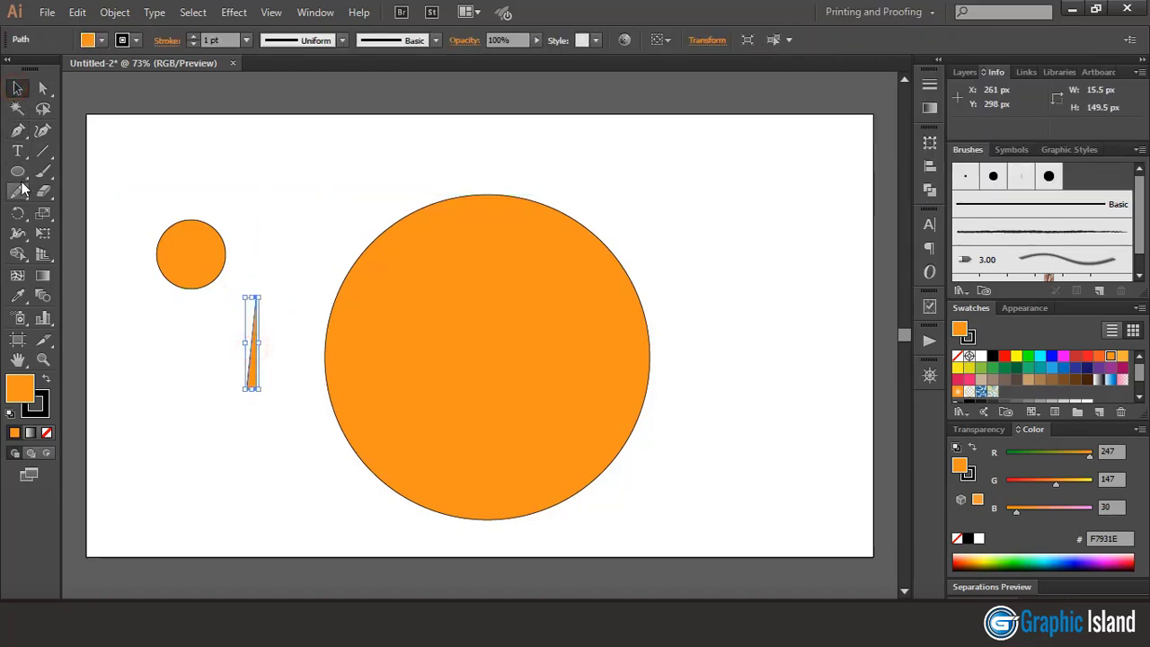
- Reflect a vertical copy across the triangle's straight edge and select both halves
left_click_drag(17, 213, 89, 213)
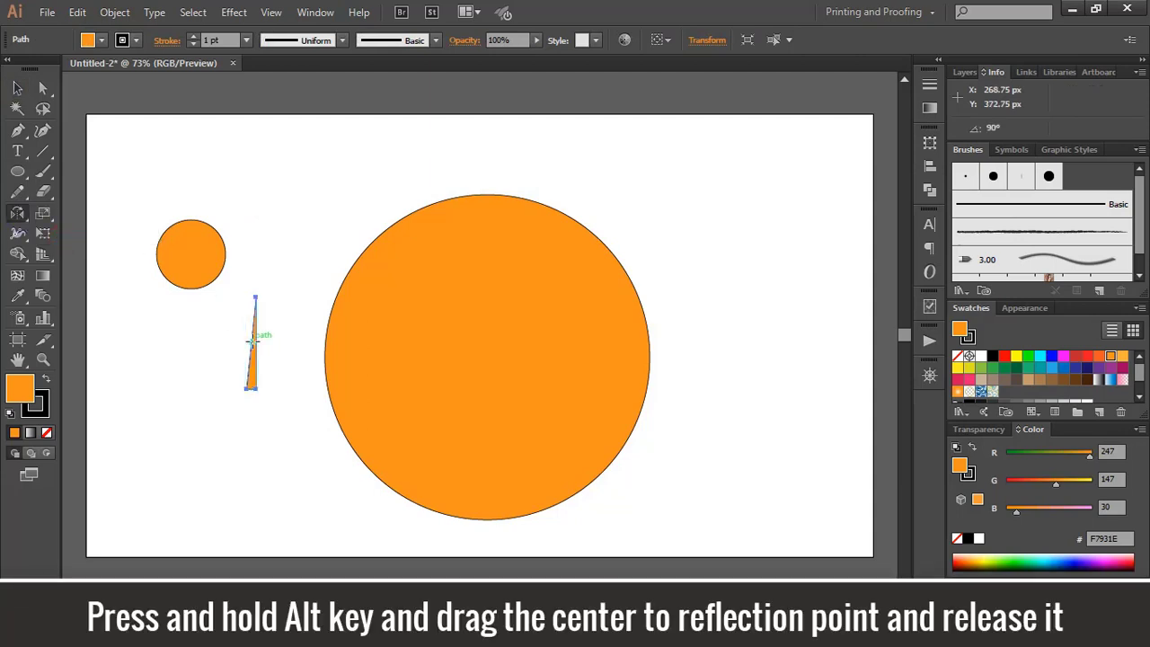
left_click_drag(253, 341, 252, 388, "alt")
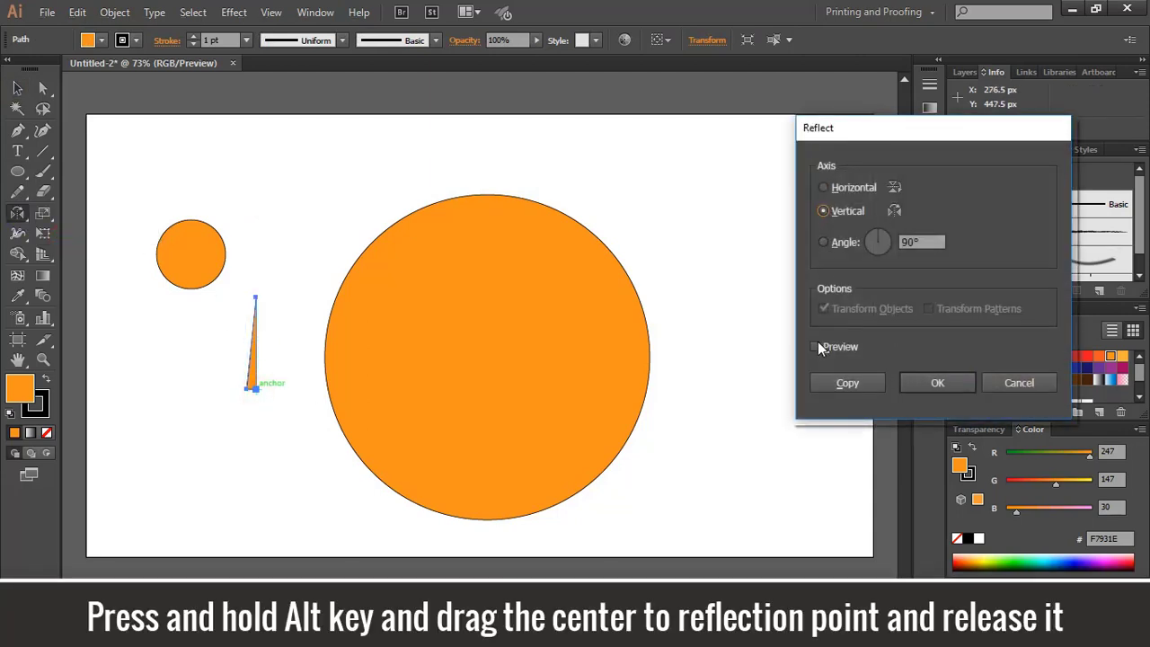
left_click(817, 347)
left_click(840, 383)
left_click(17, 87)
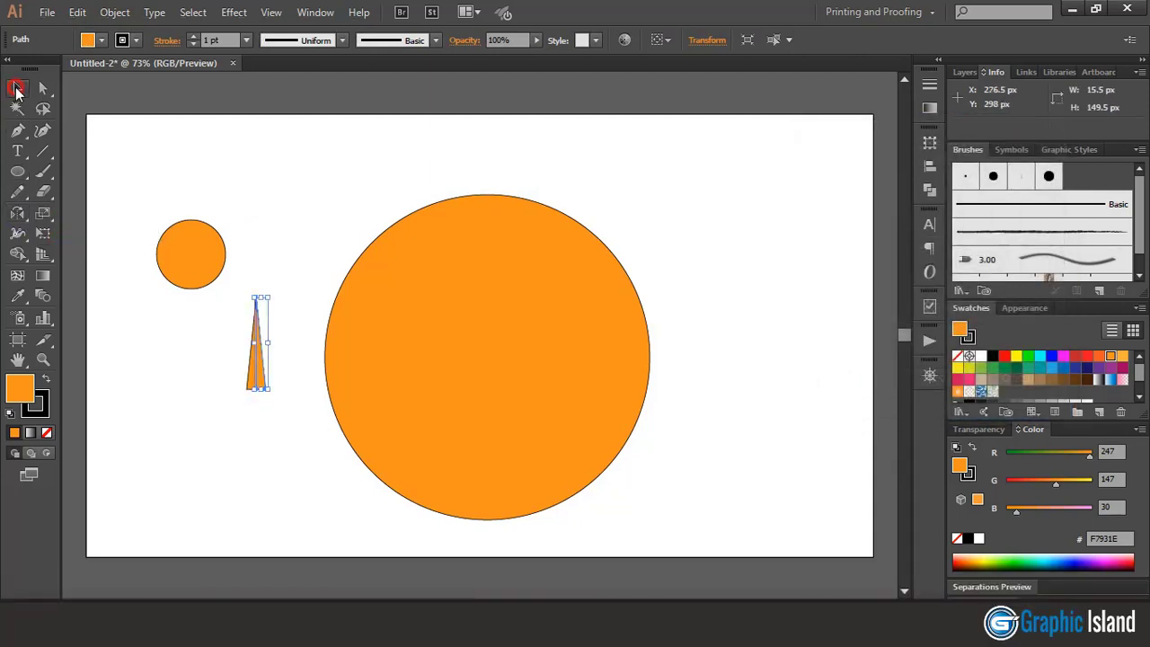
left_click(281, 271)
left_click_drag(236, 310, 291, 391)
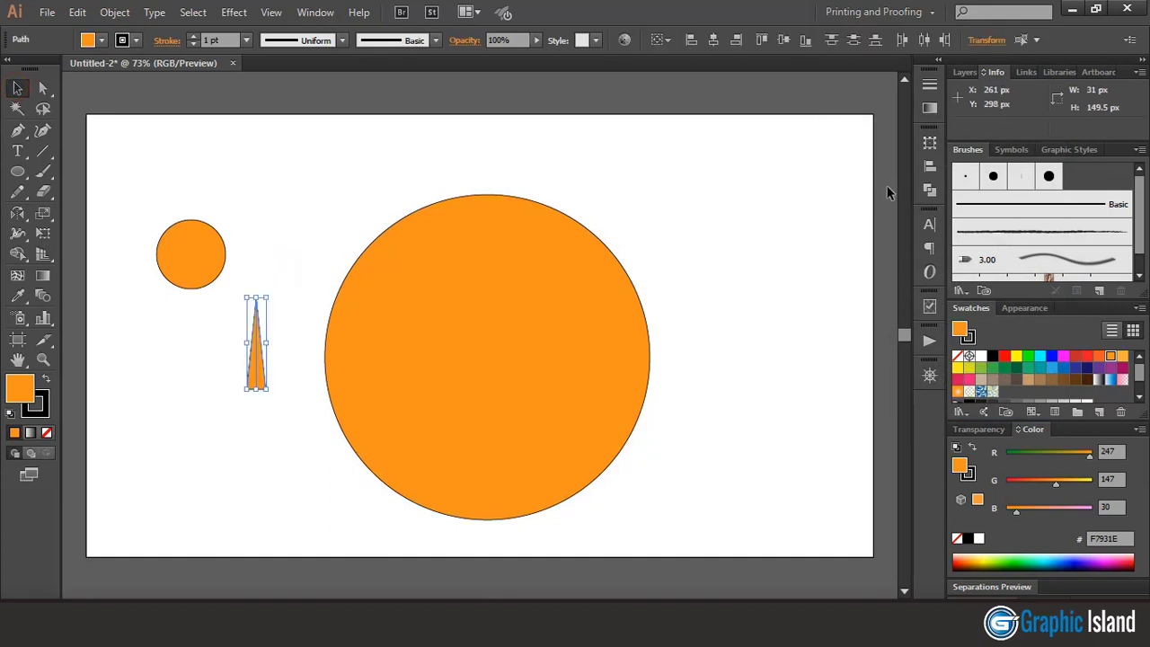
- Unite the two spike halves with Pathfinder and set the spike's stroke to None
left_click(929, 192)
left_click(732, 167)
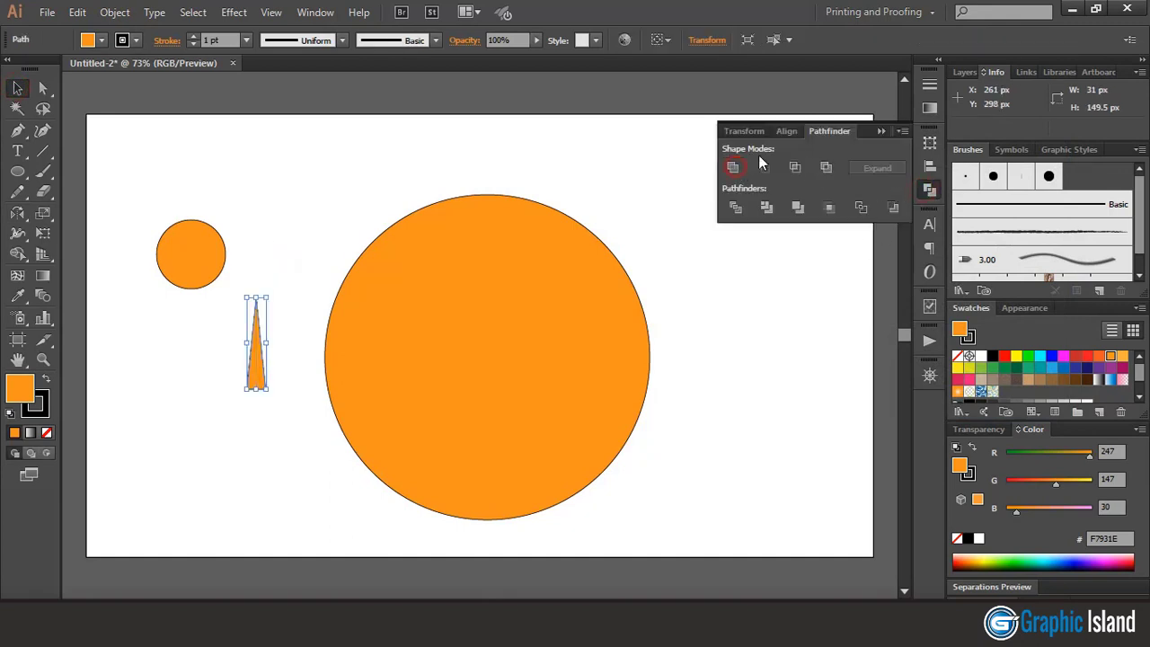
left_click(881, 132)
left_click(42, 410)
left_click(47, 434)
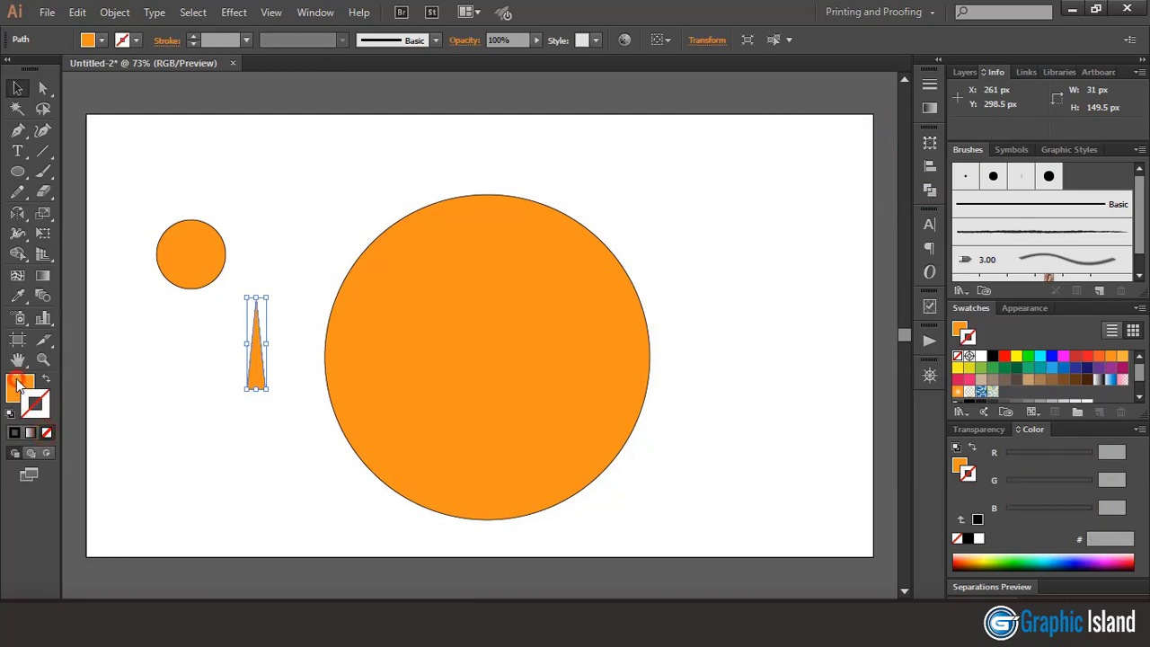
left_click(18, 385)
left_click(139, 352)
- Stretch the spike taller to about 183.75 px and remove the small circle's outline
left_click(247, 388)
left_click_drag(248, 392, 249, 411)
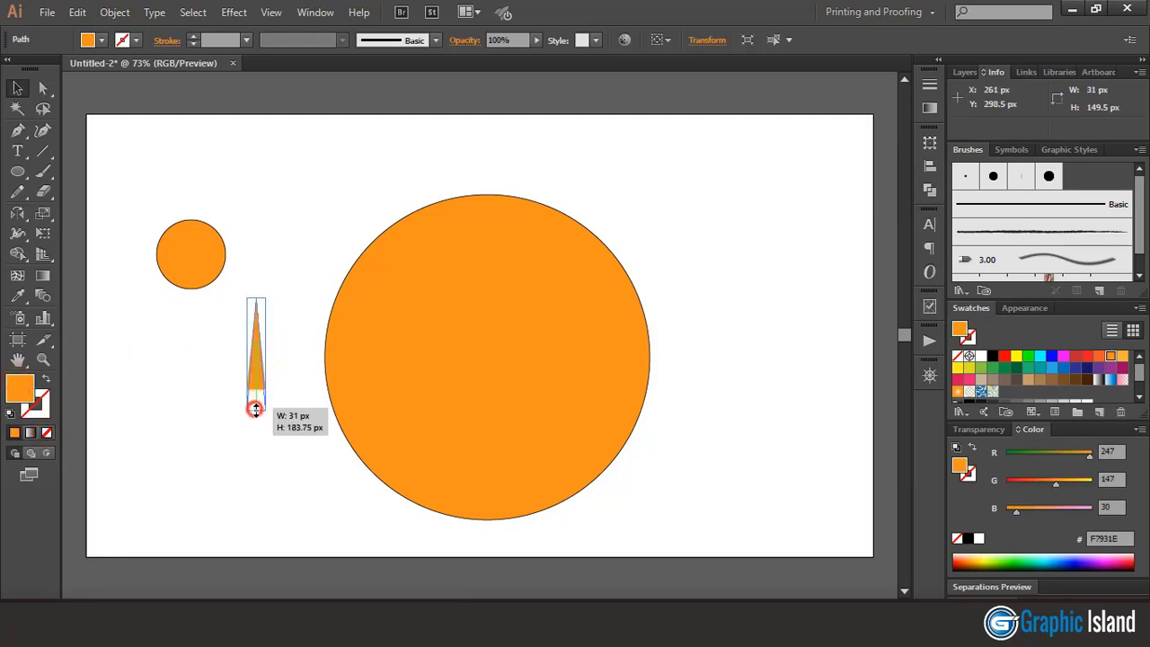
left_click(277, 330)
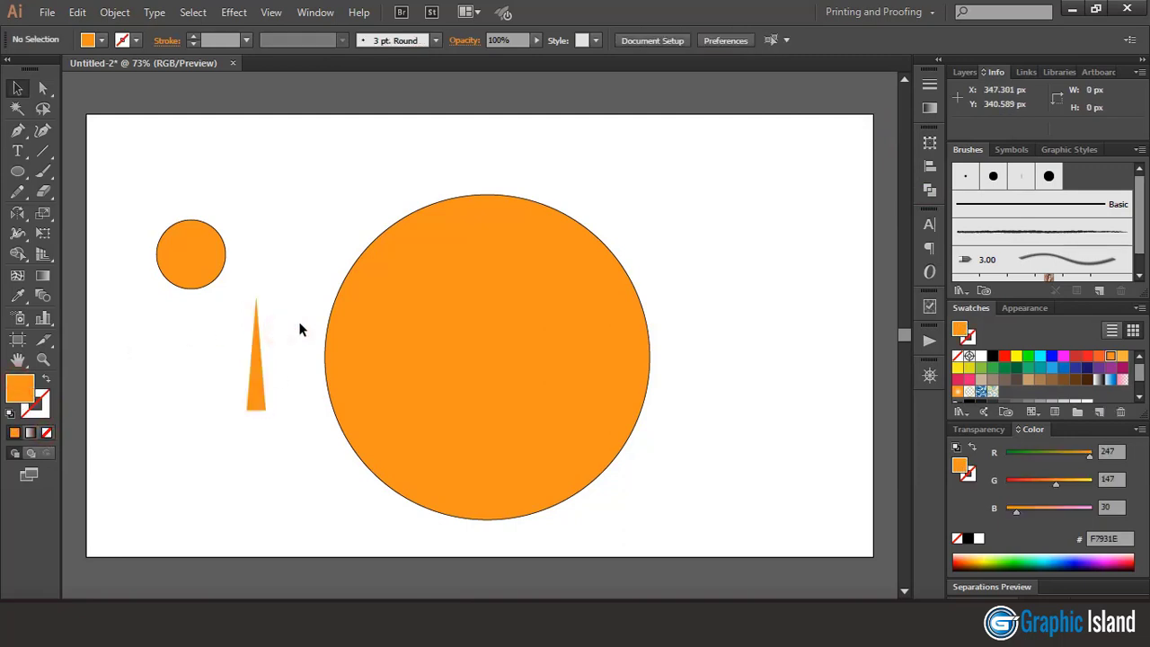
left_click(195, 263)
left_click(36, 408)
left_click(47, 434)
- Nudge the small circle up-right and duplicate the spike to its left
left_click(18, 384)
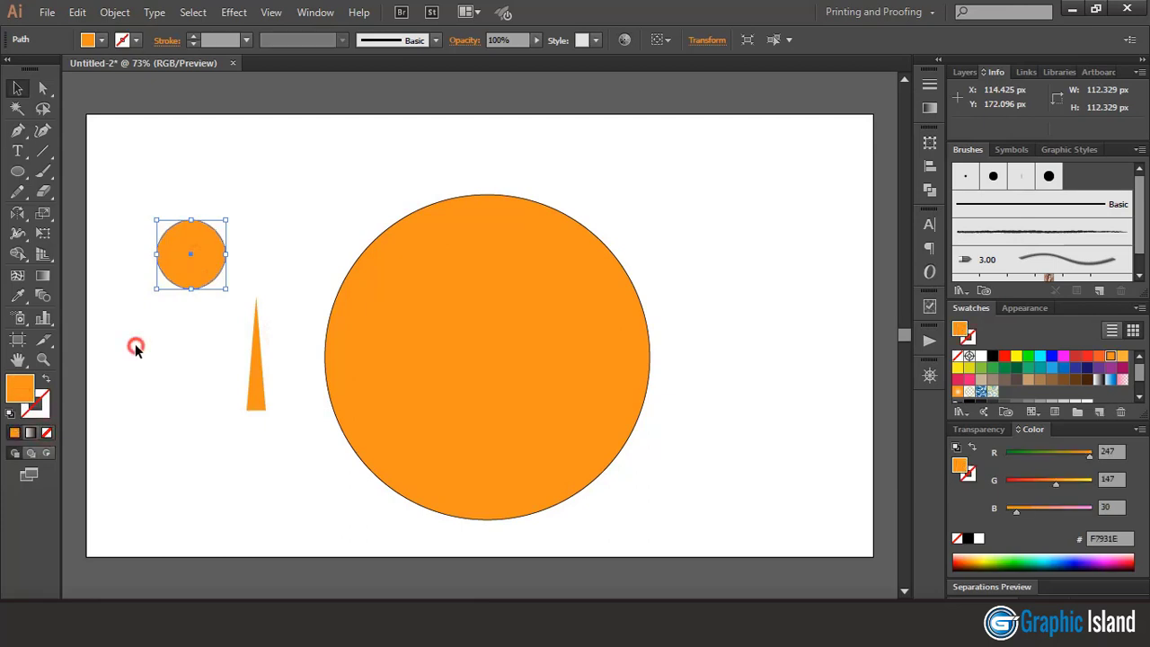
left_click(135, 348)
left_click_drag(198, 268, 281, 222)
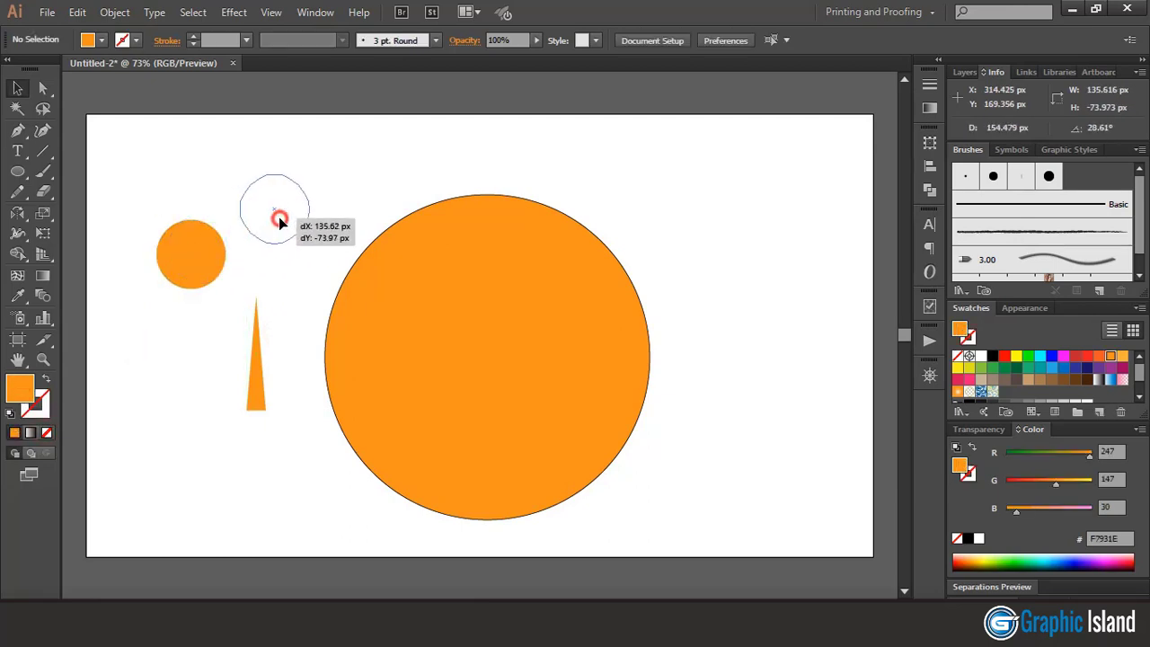
left_click(255, 359)
left_click_drag(255, 359, 186, 359)
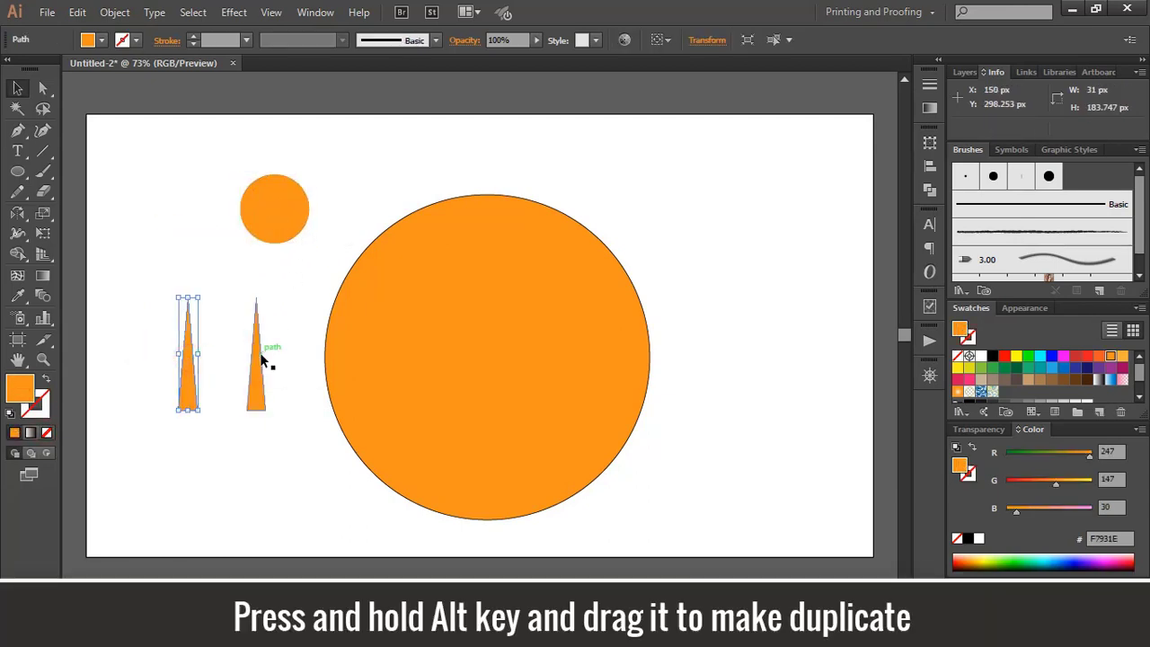
- Scale the right-hand spike down around its centre into a slimmer copy
left_click(260, 359)
mouse_move(264, 297)
left_mouse_down()
mouse_move(264, 321)
mouse_move(256, 293)
left_mouse_up()
left_click(271, 298)
left_click(260, 342)
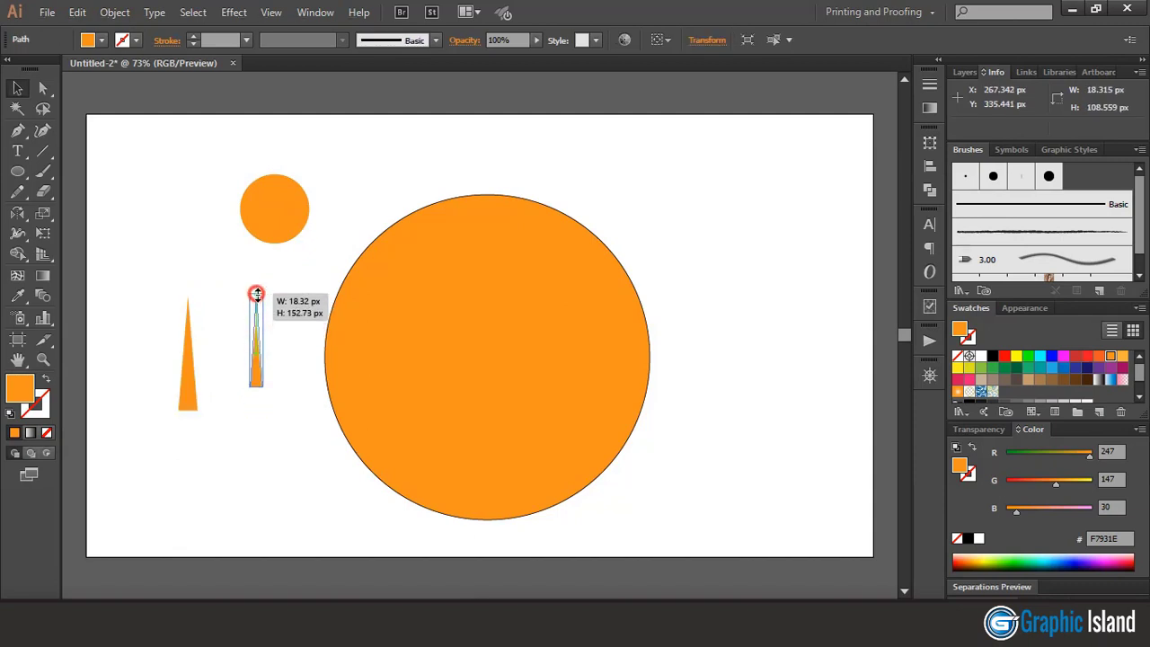
left_click(293, 301)
- Place the larger spike at the artboard's right edge and the slim spike atop the small circle
left_click_drag(259, 225, 216, 271)
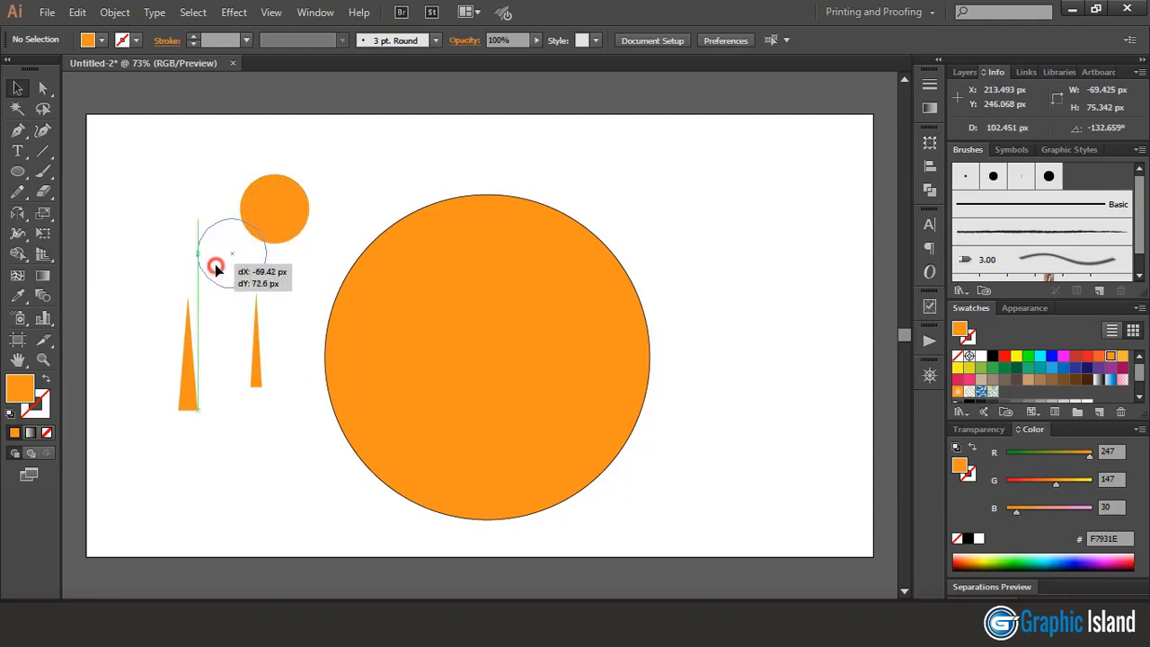
left_click(329, 197)
left_click_drag(187, 378, 817, 350)
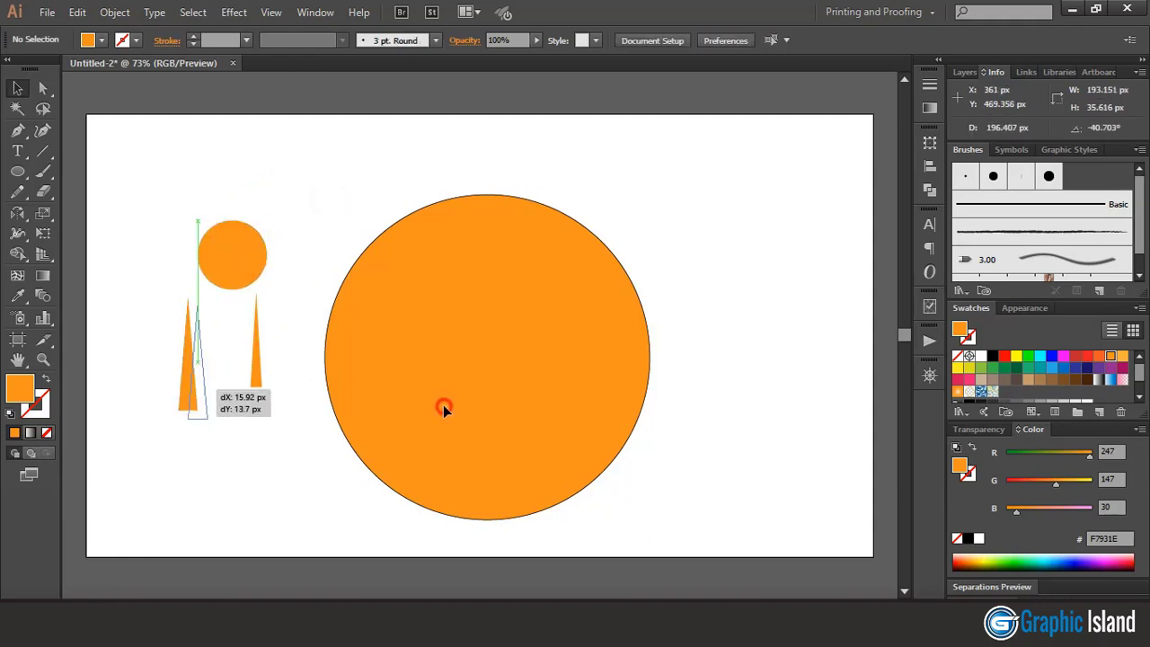
left_click(228, 411)
mouse_move(255, 373)
left_mouse_down()
mouse_move(228, 203)
mouse_move(231, 255)
left_mouse_up()
- Make a 15° rotated copy of the slim spike around the small circle
left_click(17, 213)
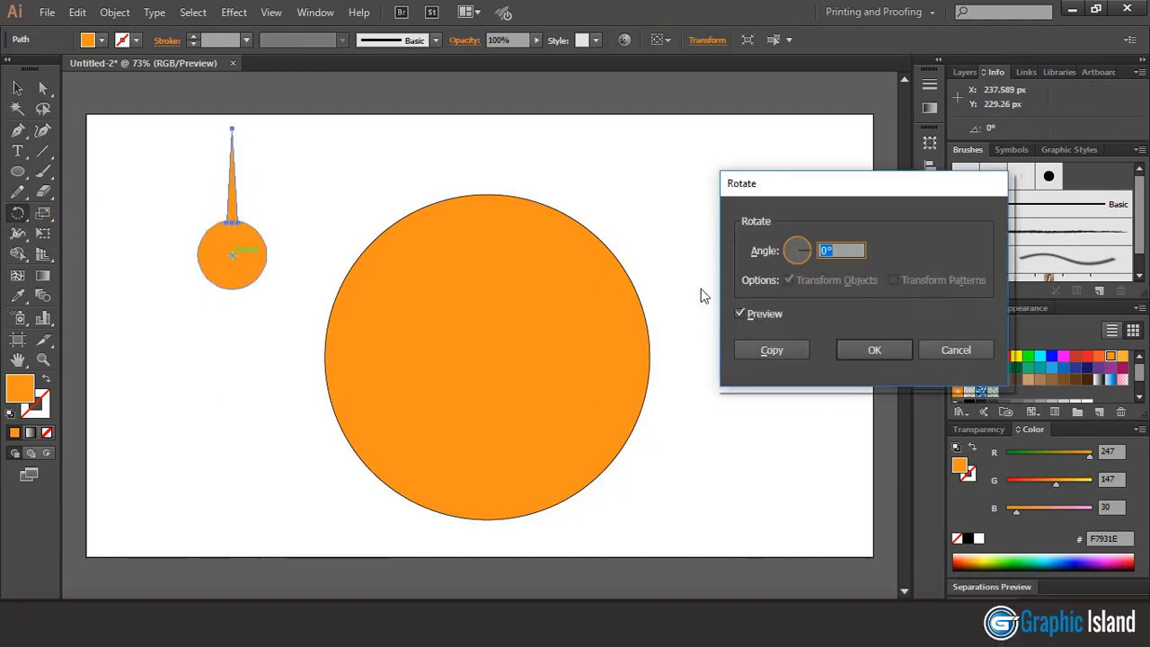
type("10")
left_click(740, 314)
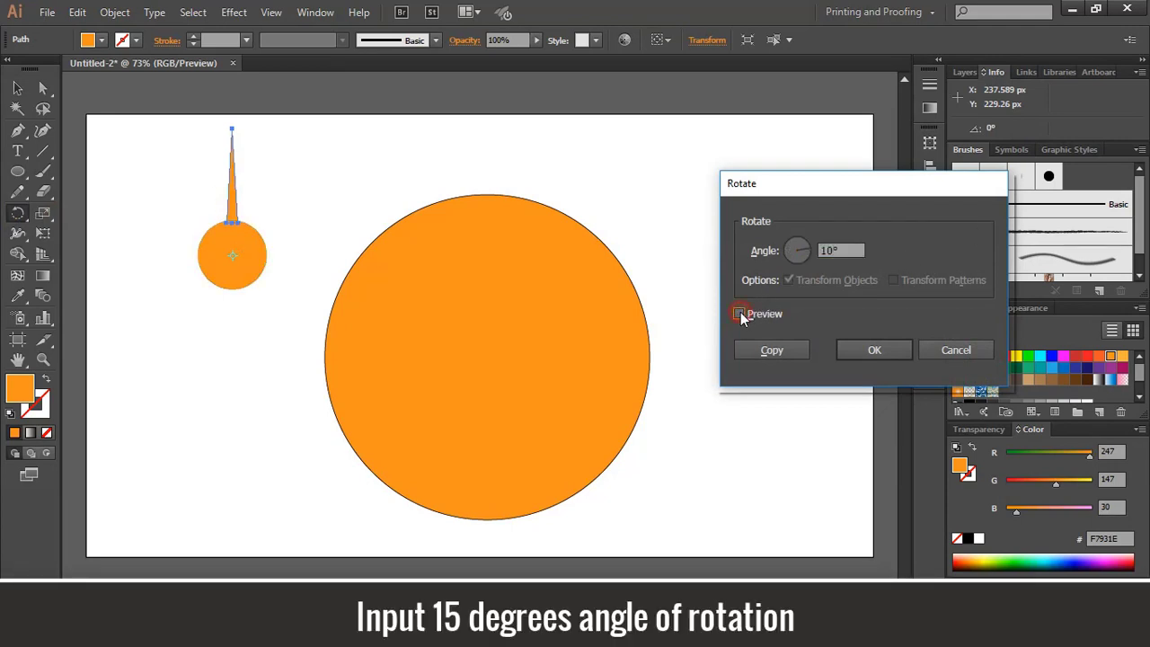
left_click(798, 252)
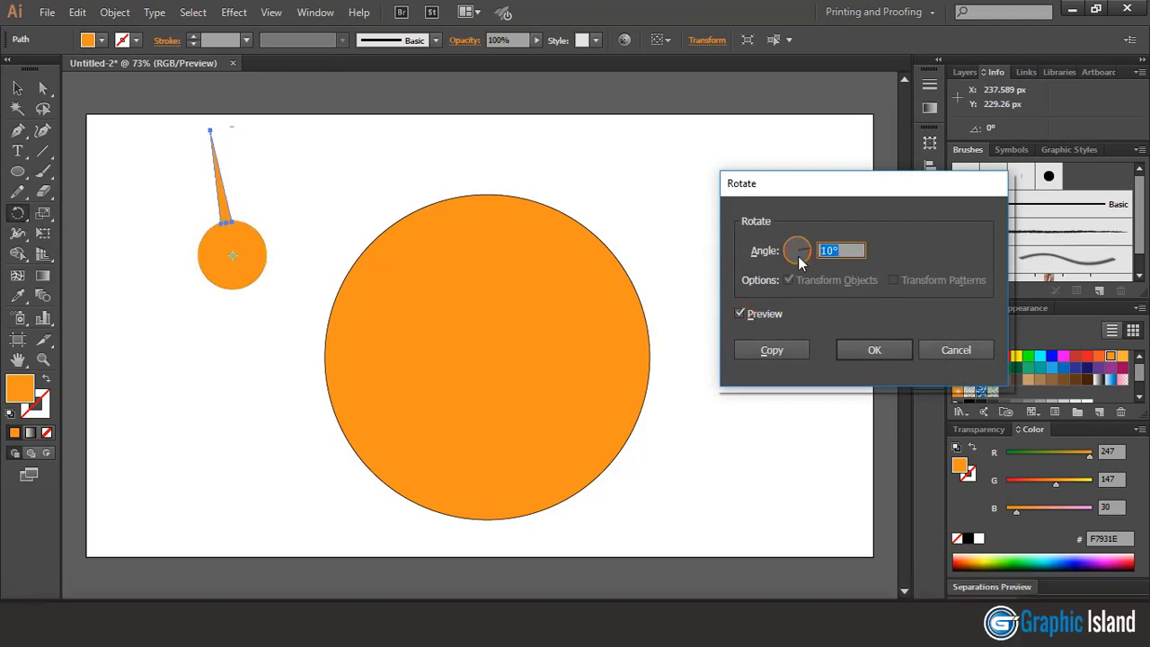
type("15")
left_click(740, 313)
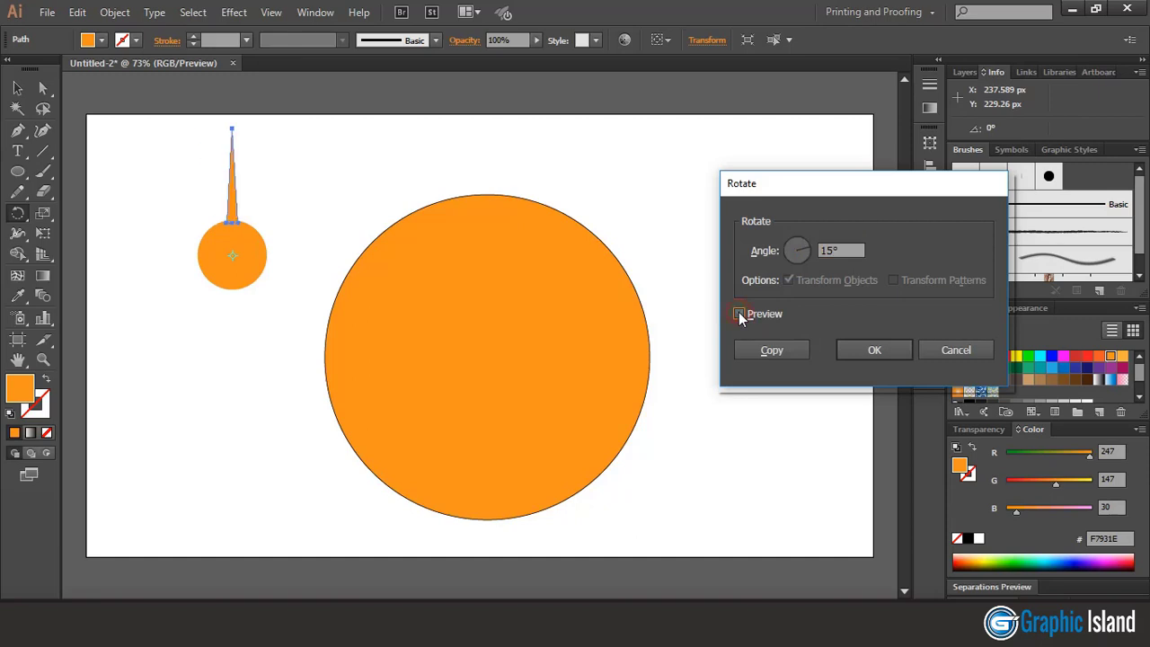
left_click(771, 349)
- Repeat the rotated copy with Ctrl+D to complete the ray ring, then select rays and circle
key("ctrl+d")
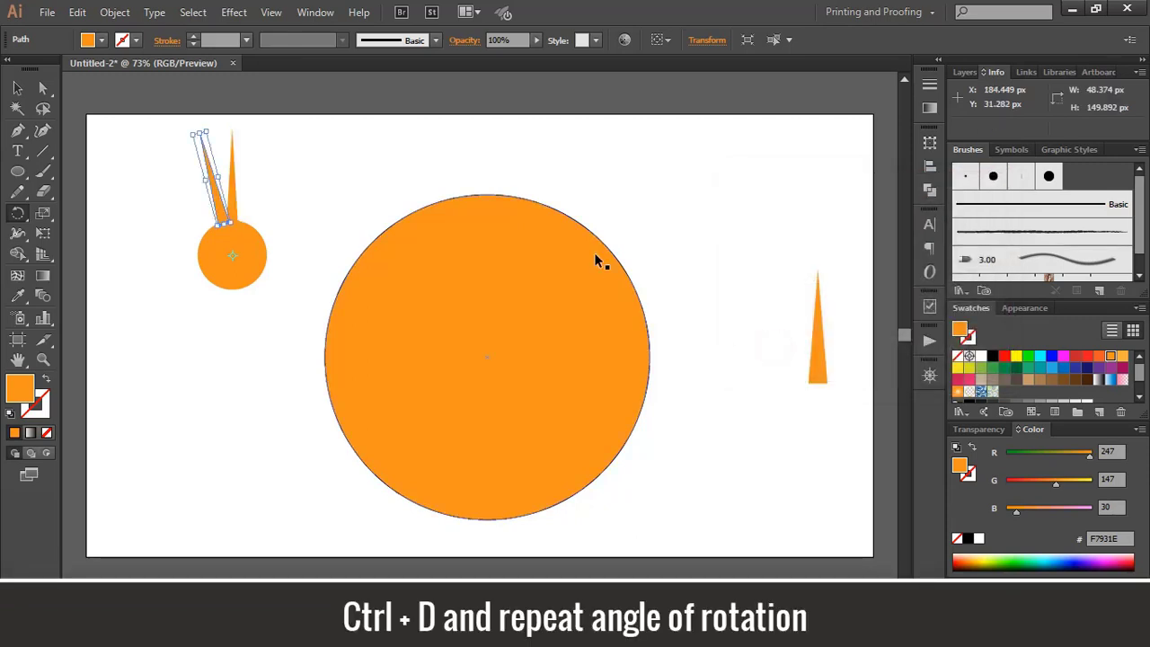
key("ctrl+d")
key("ctrl+d")
key("ctrl+d")
key("ctrl+d")
key("ctrl+d")
key("ctrl+d")
key("ctrl+d")
key("ctrl+d")
key("ctrl+d")
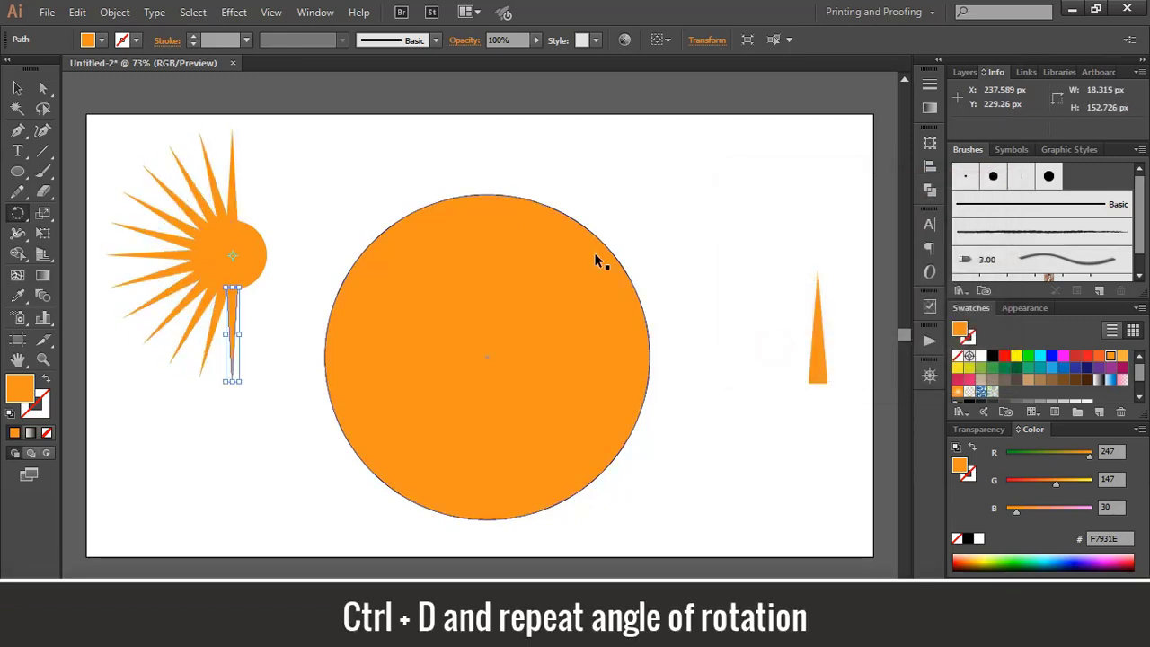
key("ctrl+d")
key("ctrl+d")
key("ctrl+d")
key("ctrl+d")
key("ctrl+d")
key("ctrl+d")
key("ctrl+d")
key("ctrl+d")
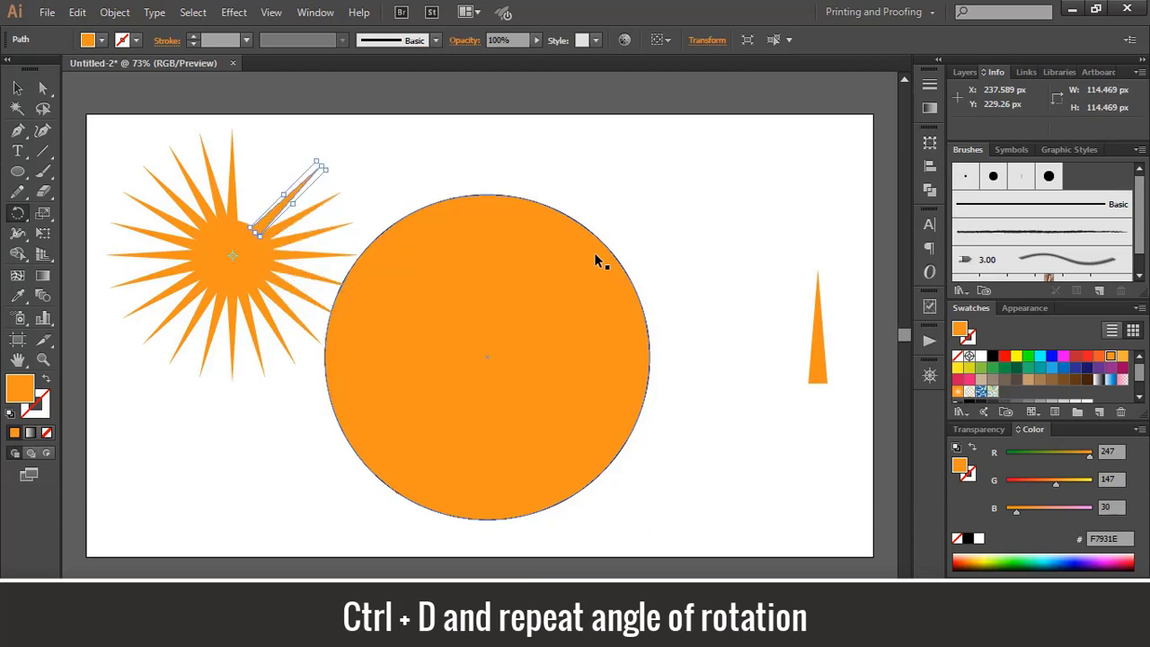
key("ctrl+d")
key("ctrl+d")
left_click(17, 87)
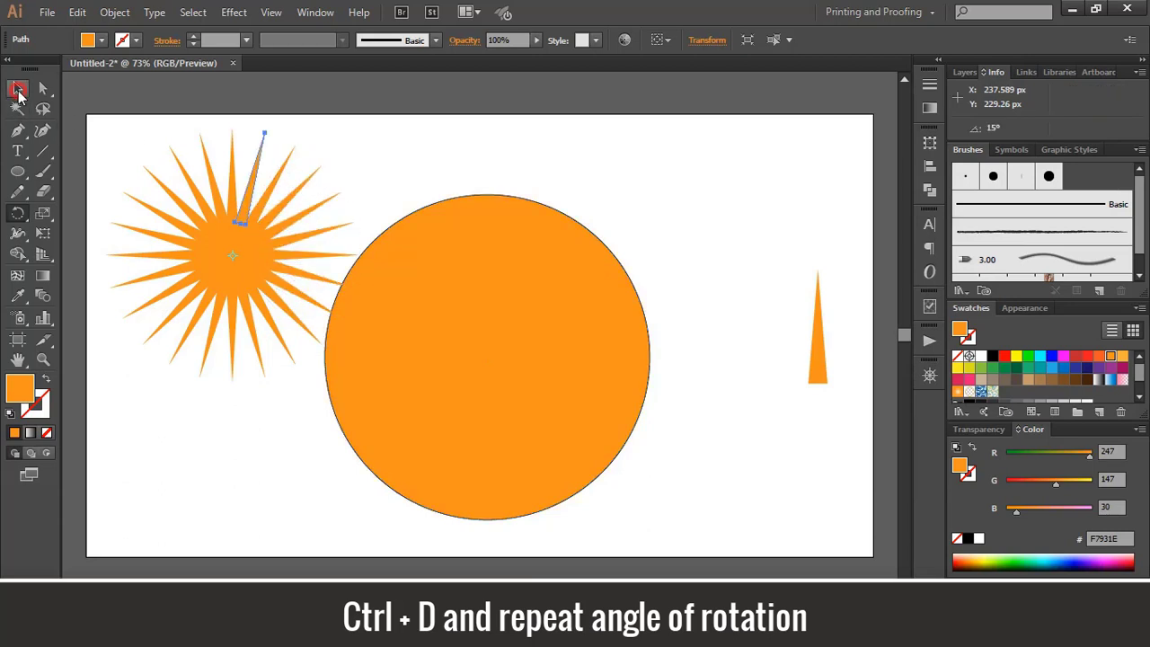
left_click(90, 127)
left_click_drag(105, 139, 297, 392)
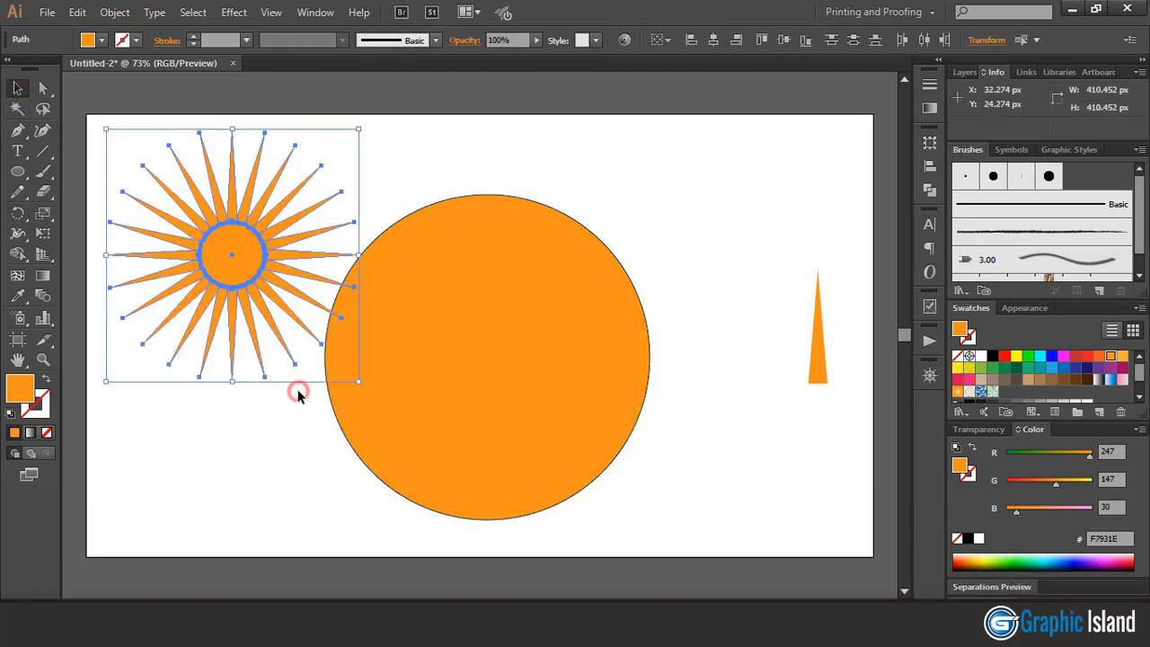
left_click(930, 191)
- Unite the rays and circle into one sun and move it onto the big circle's upper right
left_click(731, 168)
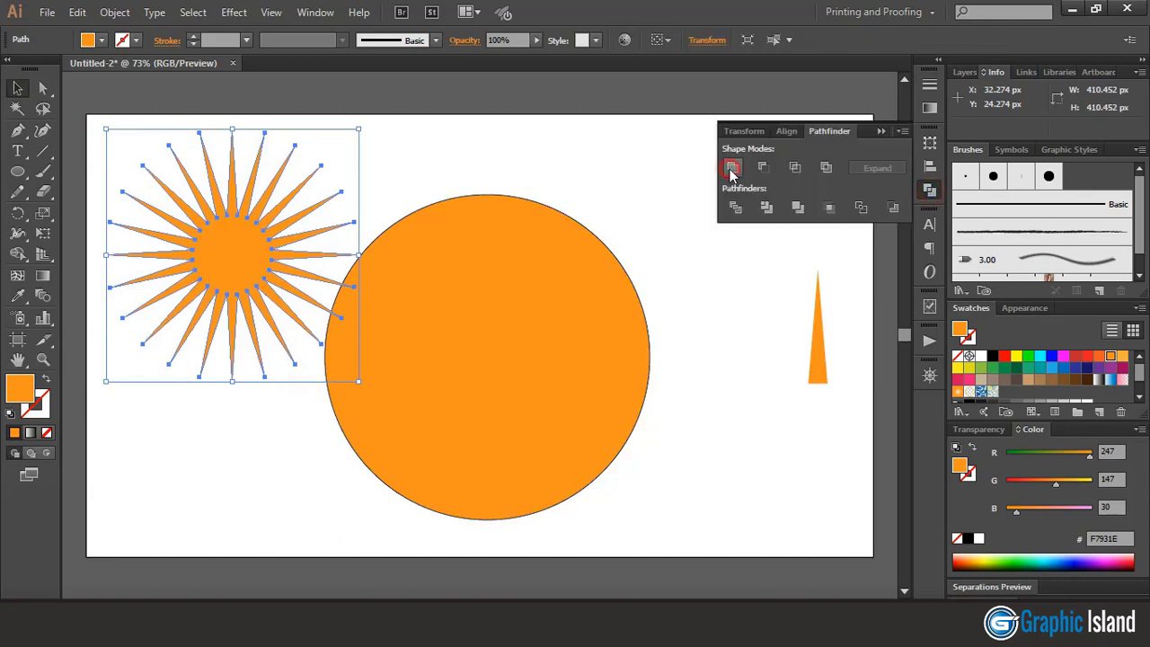
left_click(879, 133)
left_click(585, 167)
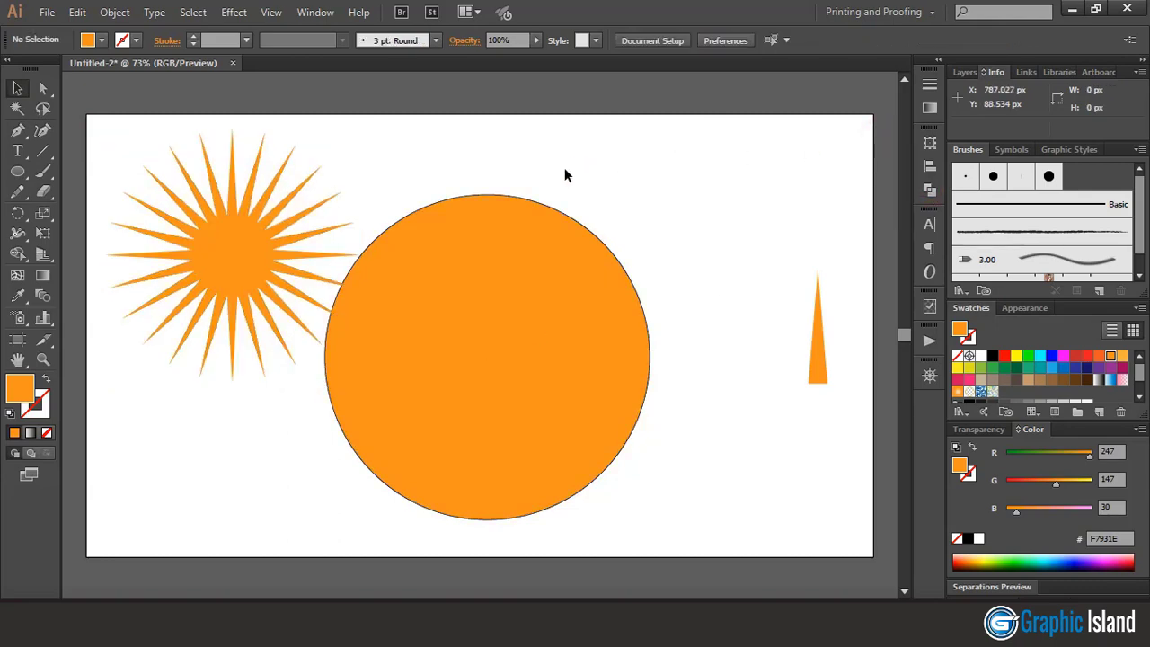
mouse_move(319, 240)
left_mouse_down()
mouse_move(480, 285)
mouse_move(595, 230)
left_mouse_up()
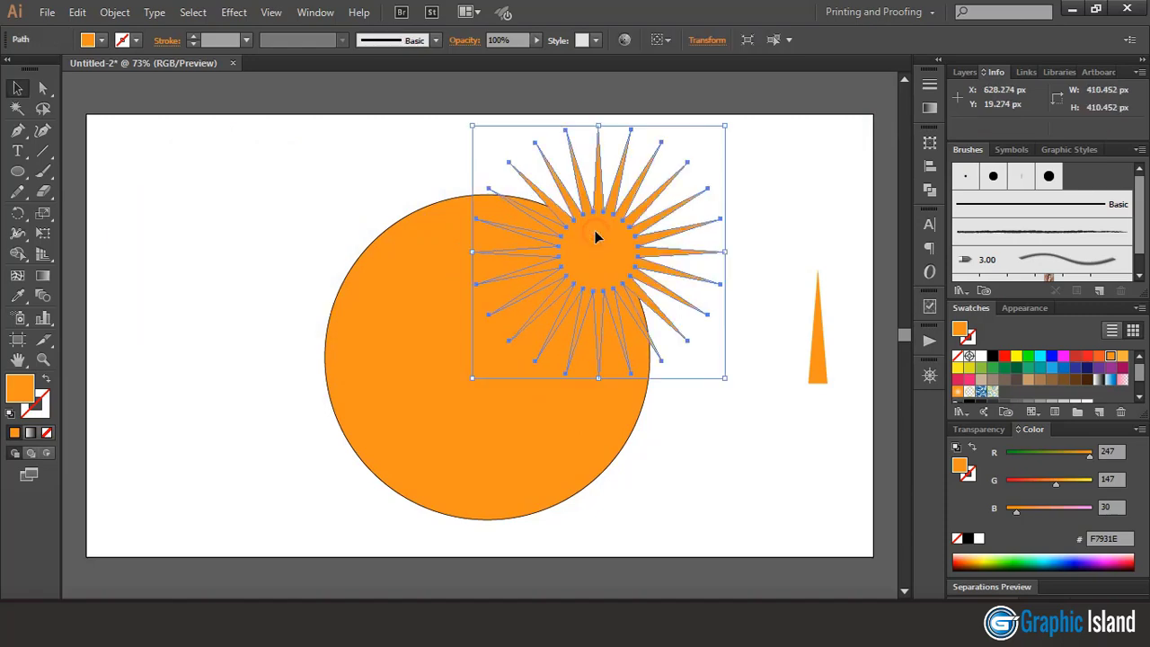
left_click(765, 228)
left_click(622, 236)
- Colour the sun blue and remove the big circle's outline
left_click(1054, 369)
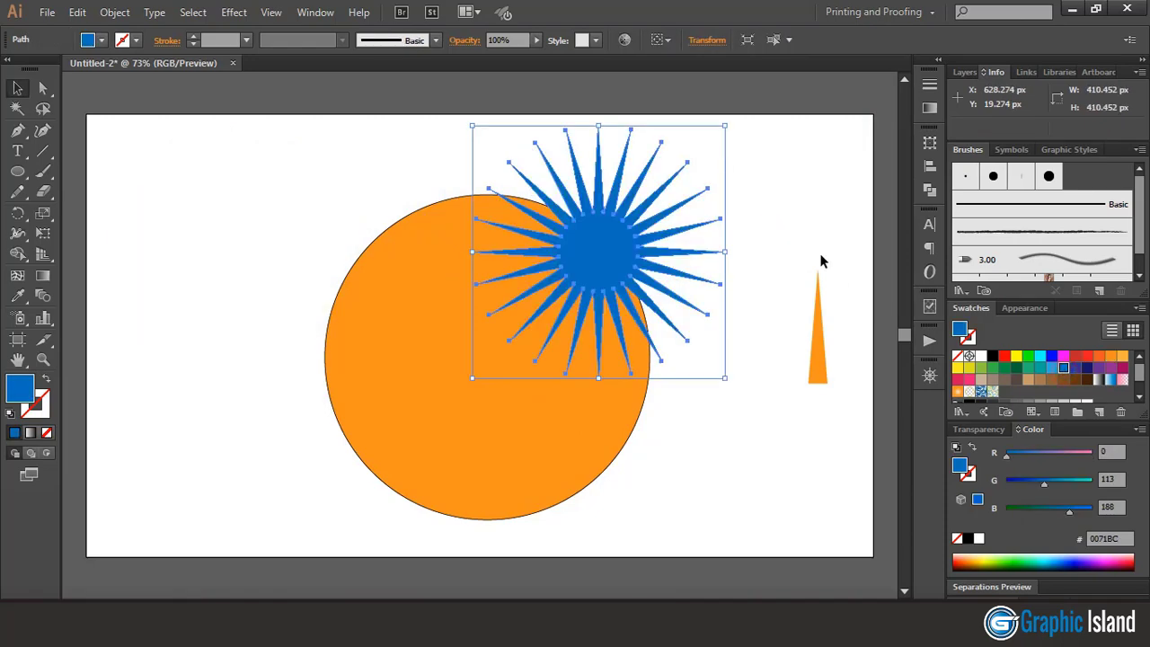
left_click(782, 212)
left_click(406, 393)
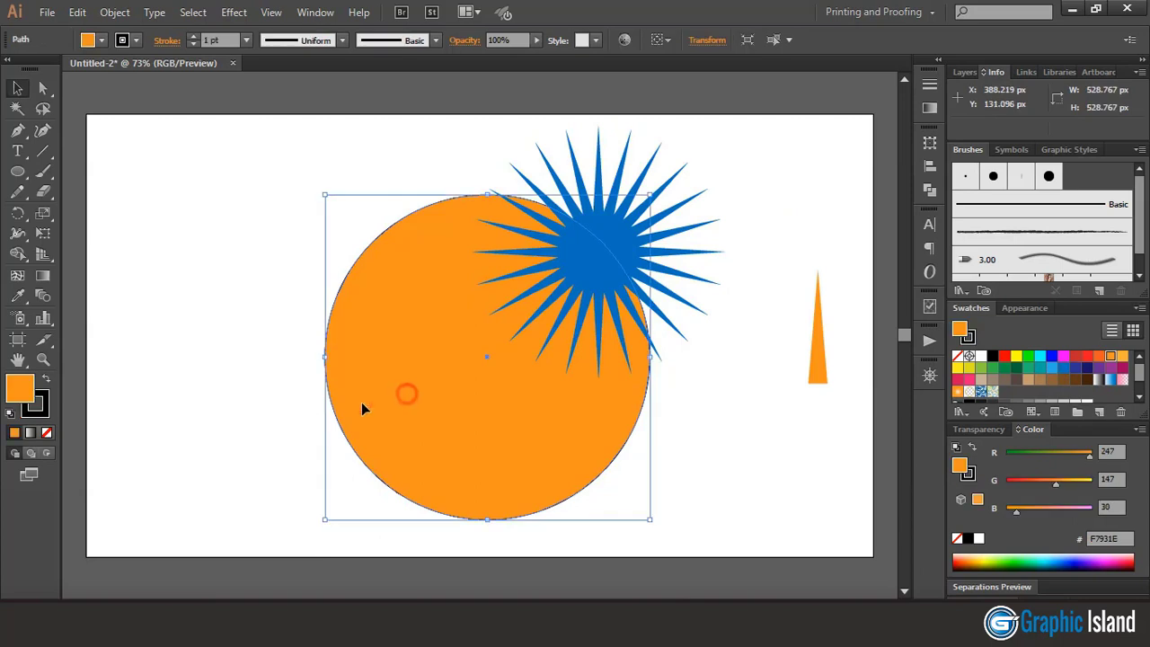
left_click(47, 432)
left_click(189, 349)
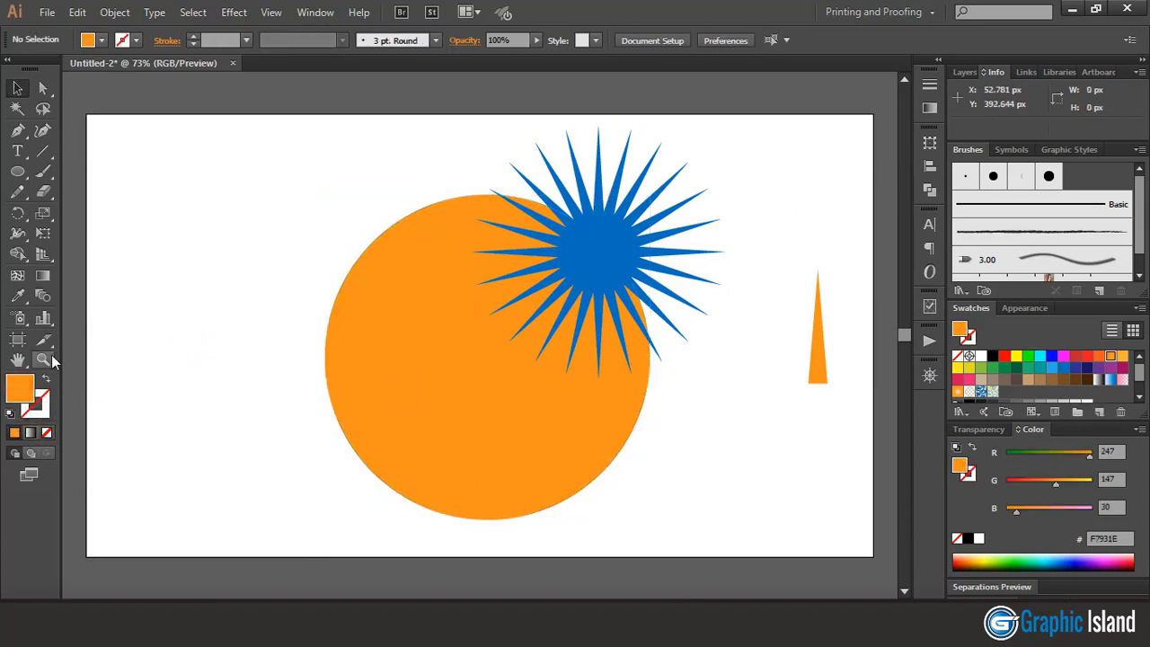
left_click(17, 130)
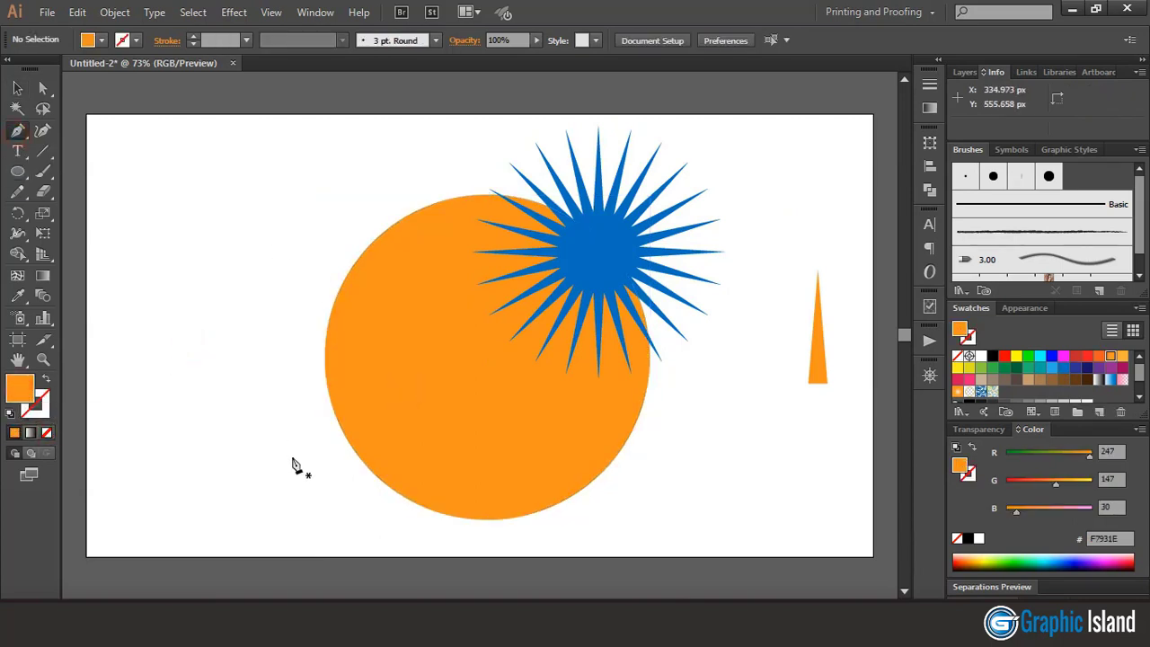
- Draw a curved wave across the circle's lower half with no fill and a green stroke
left_click(295, 470)
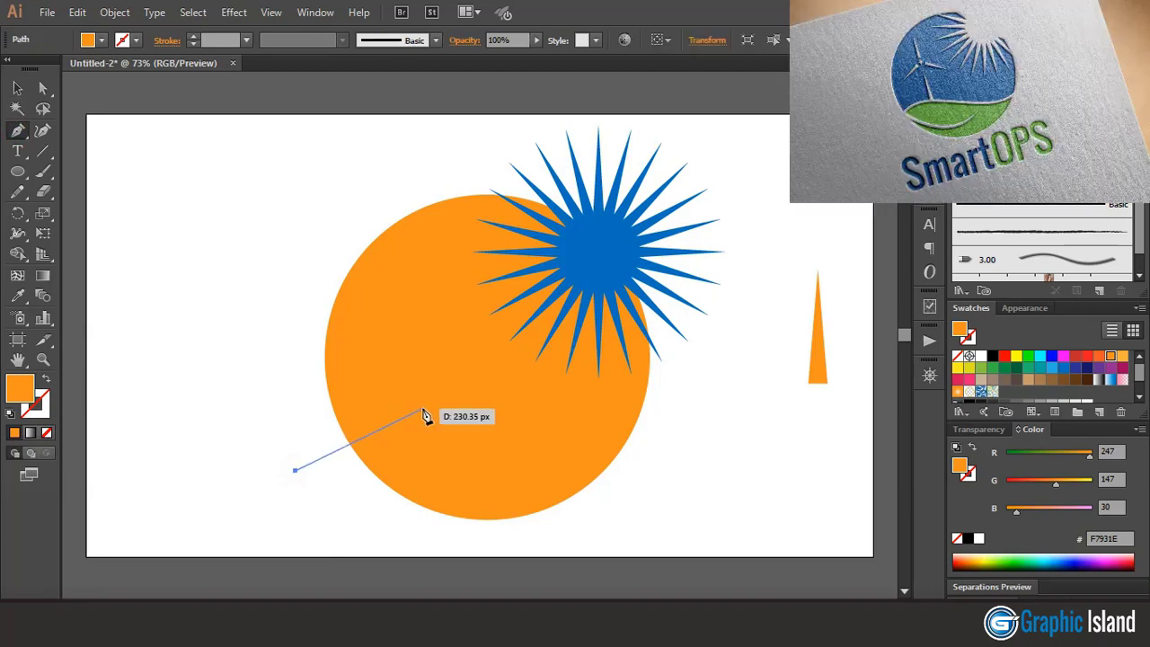
left_click_drag(425, 410, 530, 444)
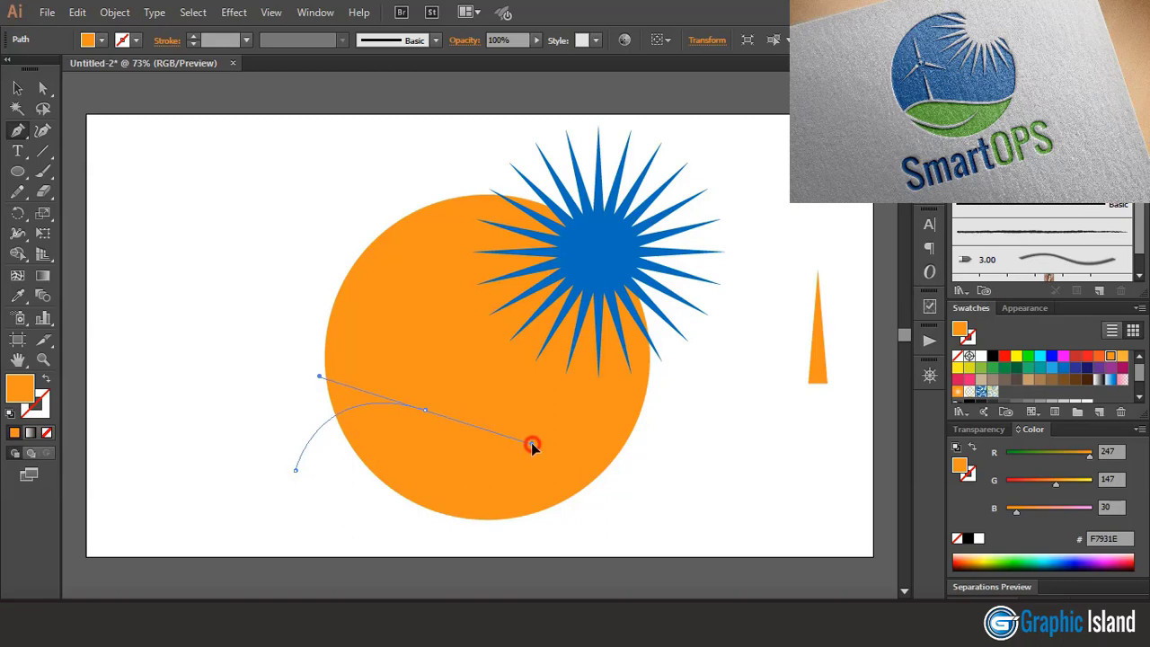
left_click(45, 432)
left_click(40, 409)
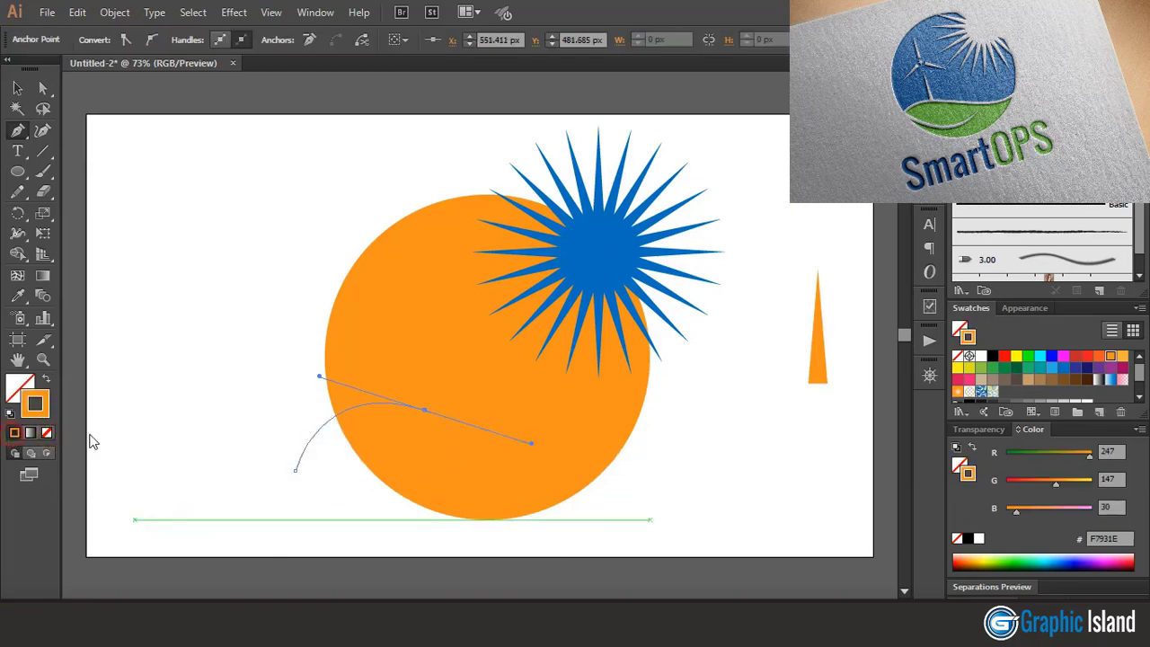
left_click(1026, 357)
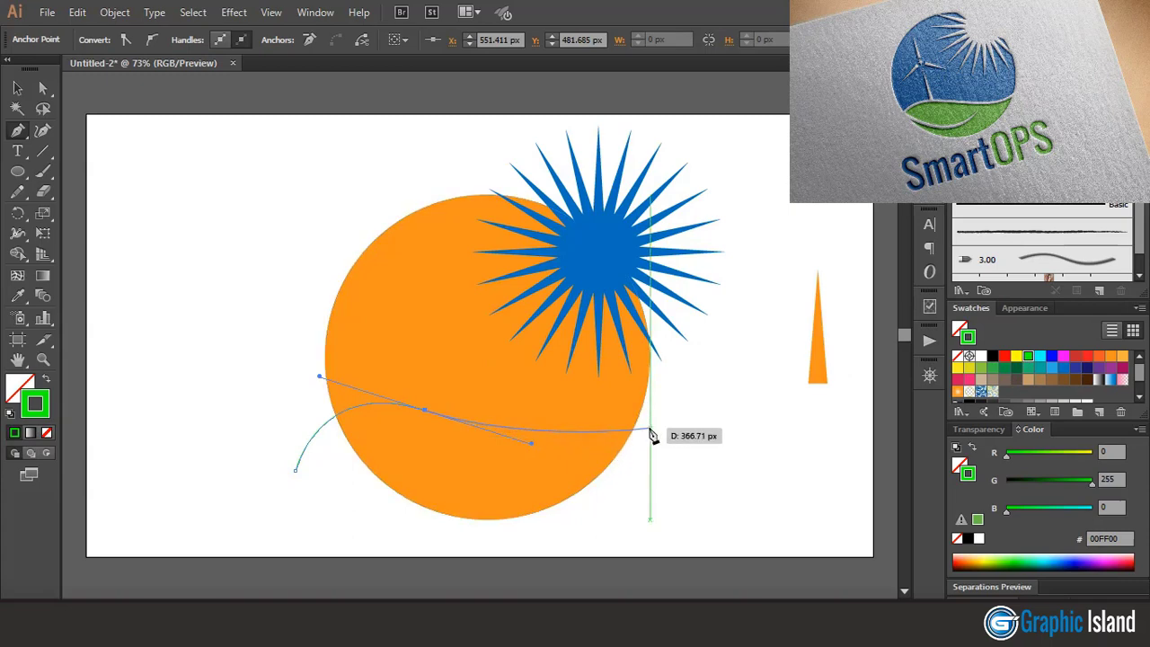
left_click_drag(650, 439, 696, 393)
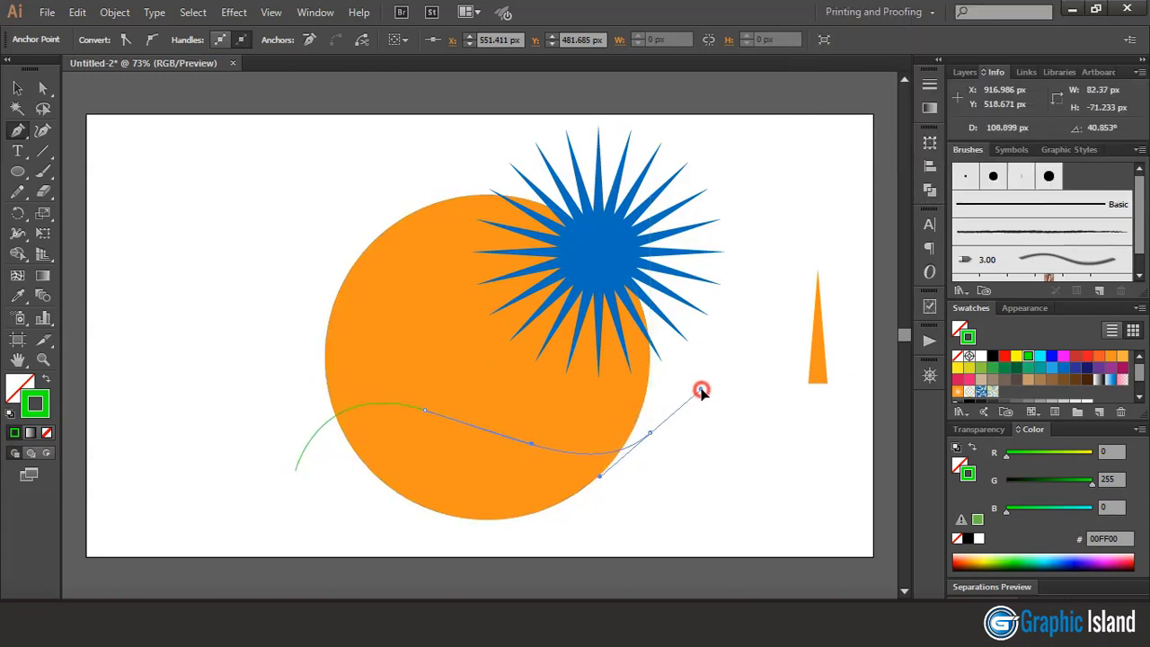
left_click_drag(696, 392, 713, 387)
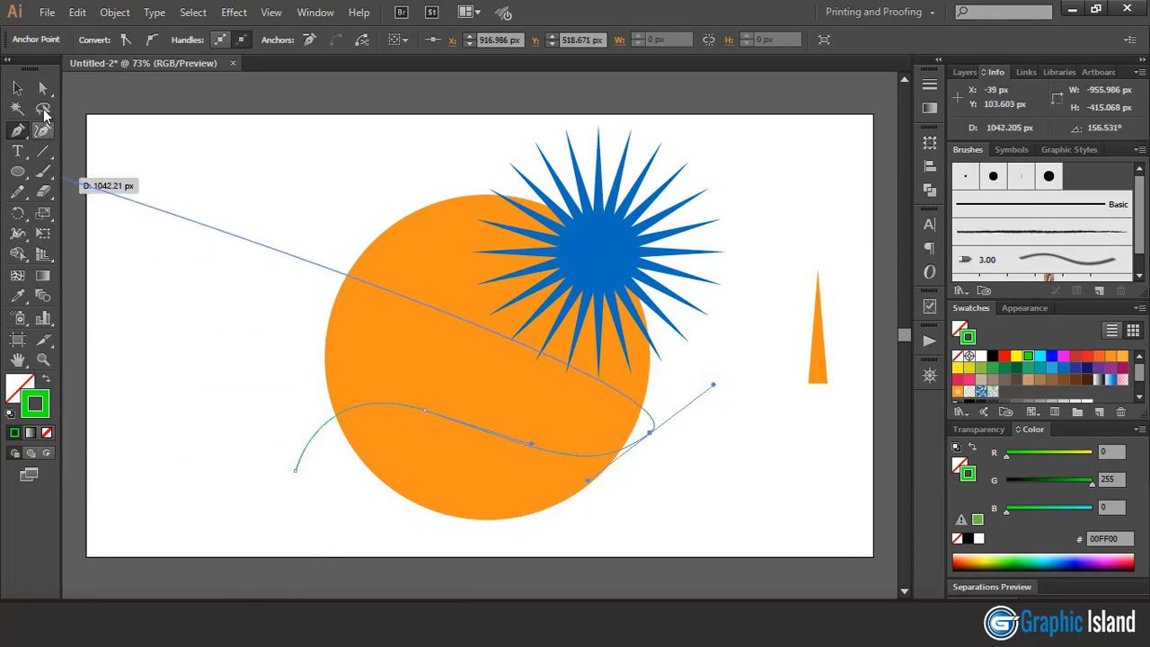
left_click(17, 87)
- Thicken the wave's stroke to 11 pt and expand it into a filled shape
left_click(177, 340)
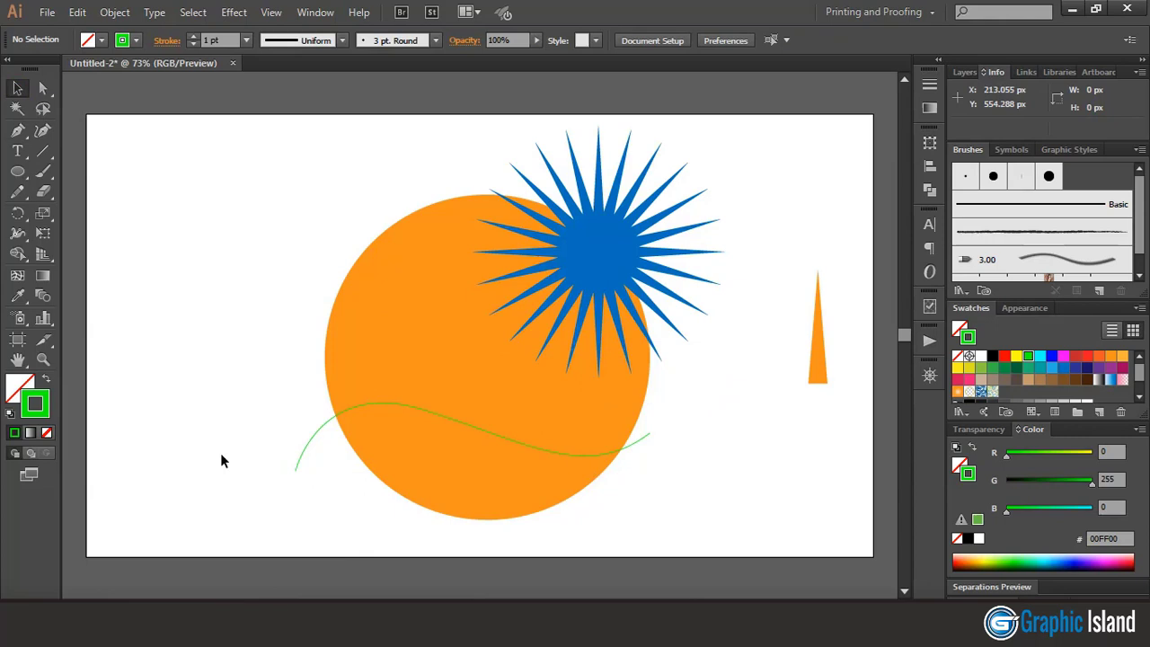
left_click(324, 432)
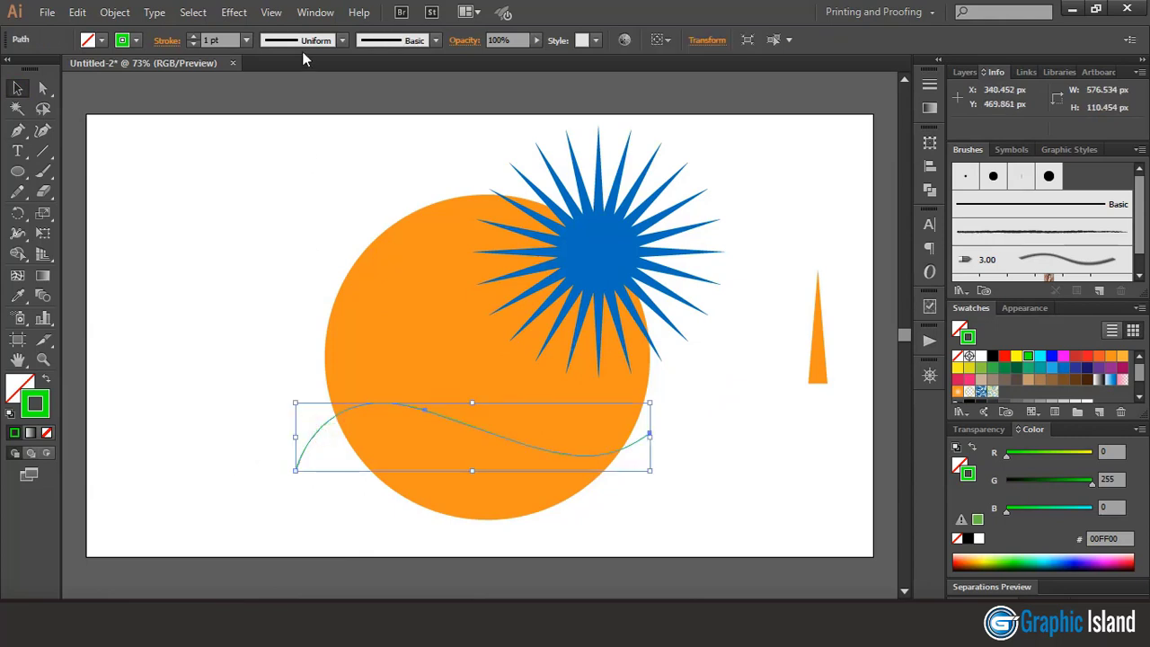
triple_click(193, 36)
type("11")
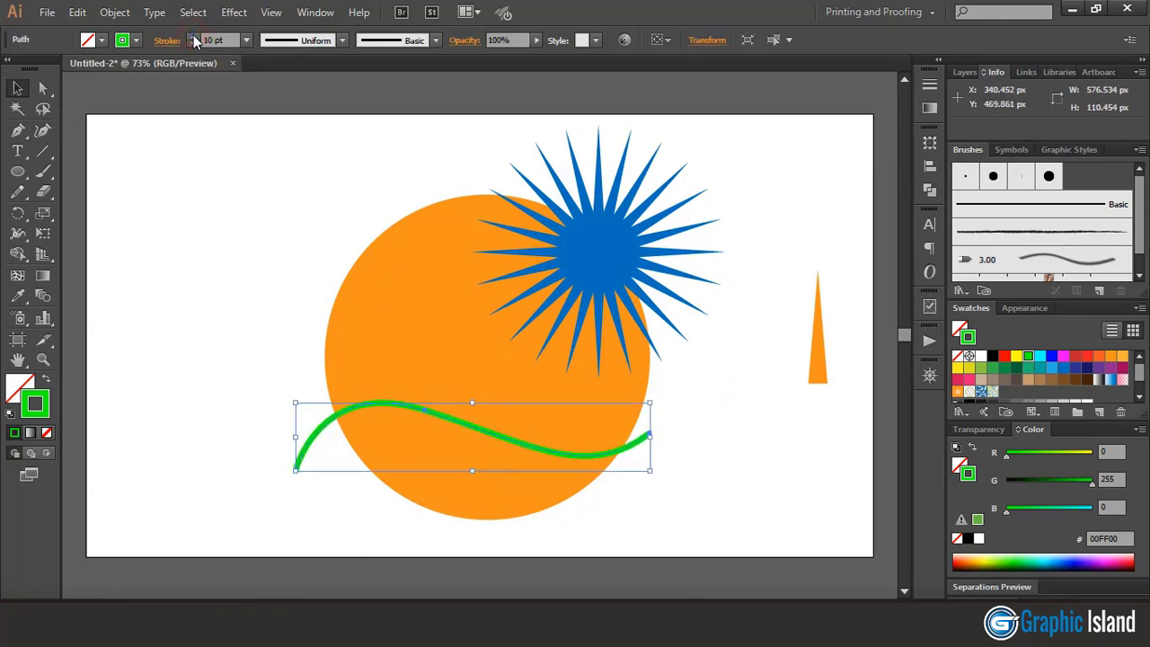
left_click(115, 12)
left_click(167, 190)
left_click(533, 408)
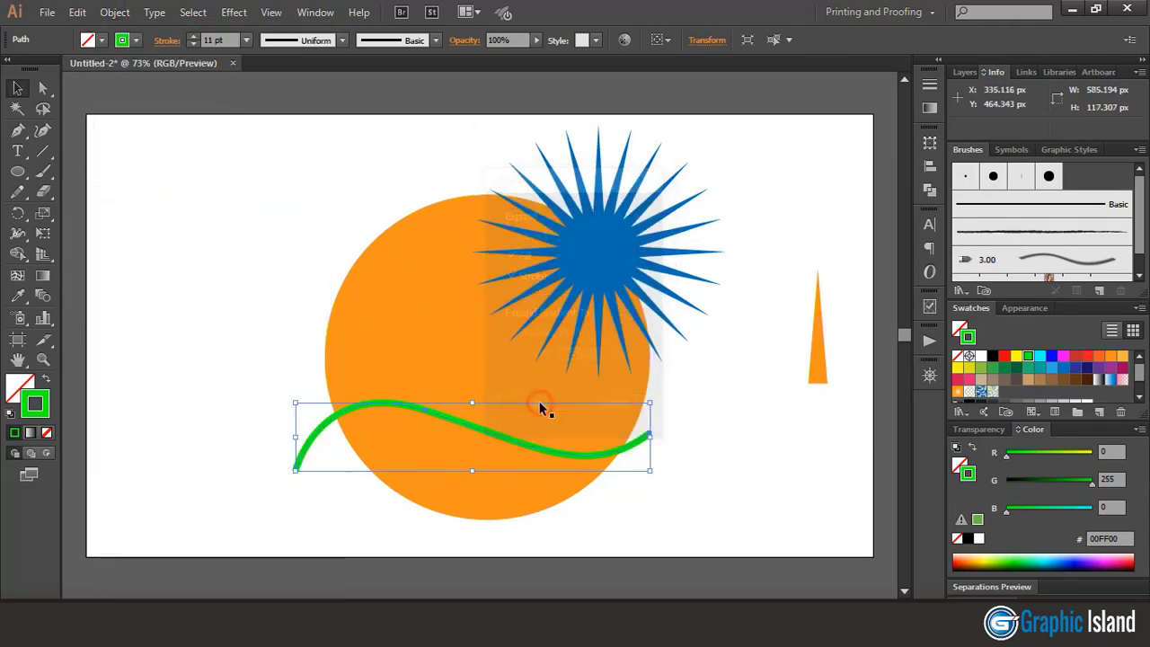
left_click(716, 421)
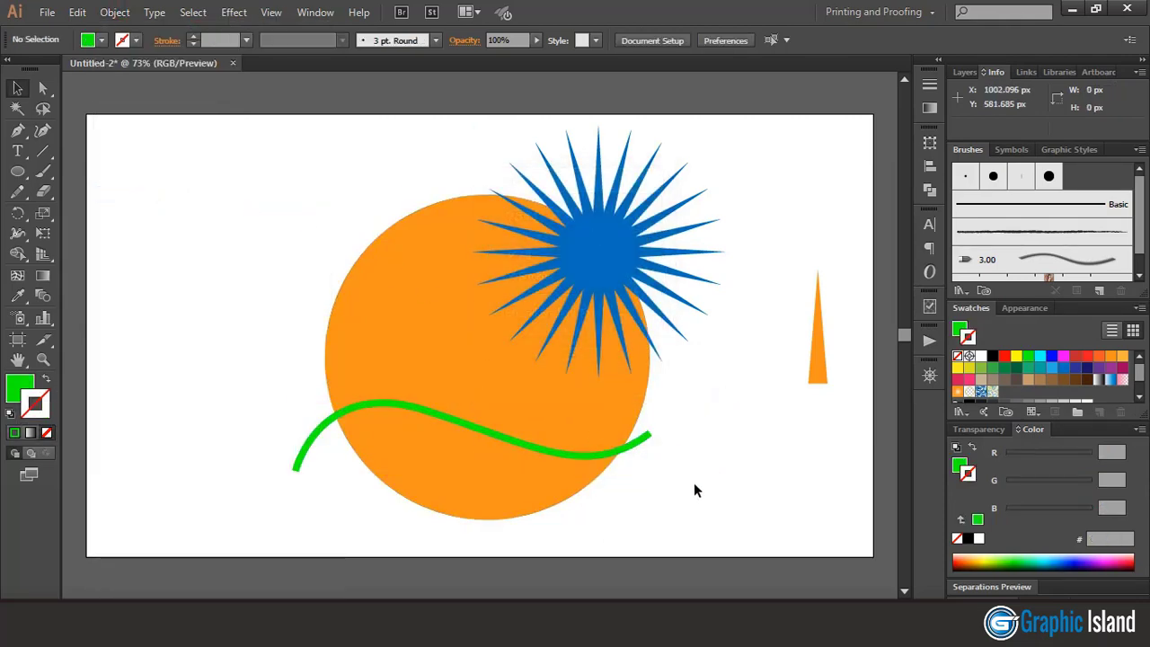
left_click(17, 130)
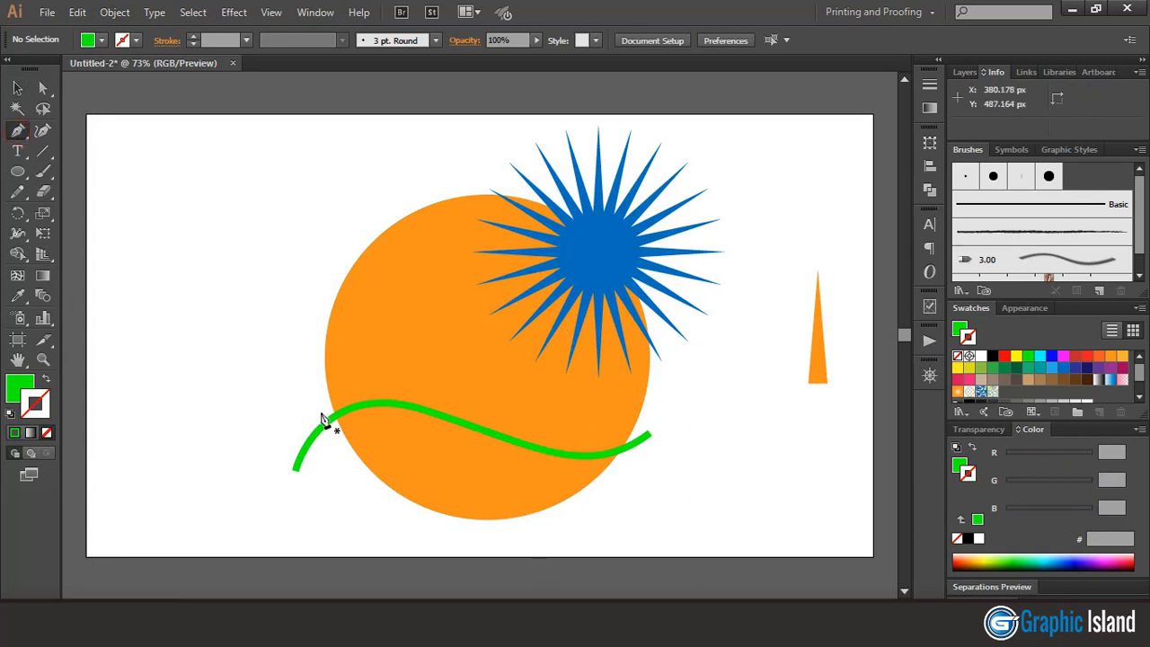
- Draw a shorter closed green curve crossing the wave's left end and arcing beneath it
mouse_move(321, 400)
left_mouse_down()
mouse_move(440, 479)
mouse_move(660, 448)
mouse_move(636, 432)
mouse_move(634, 410)
left_mouse_up()
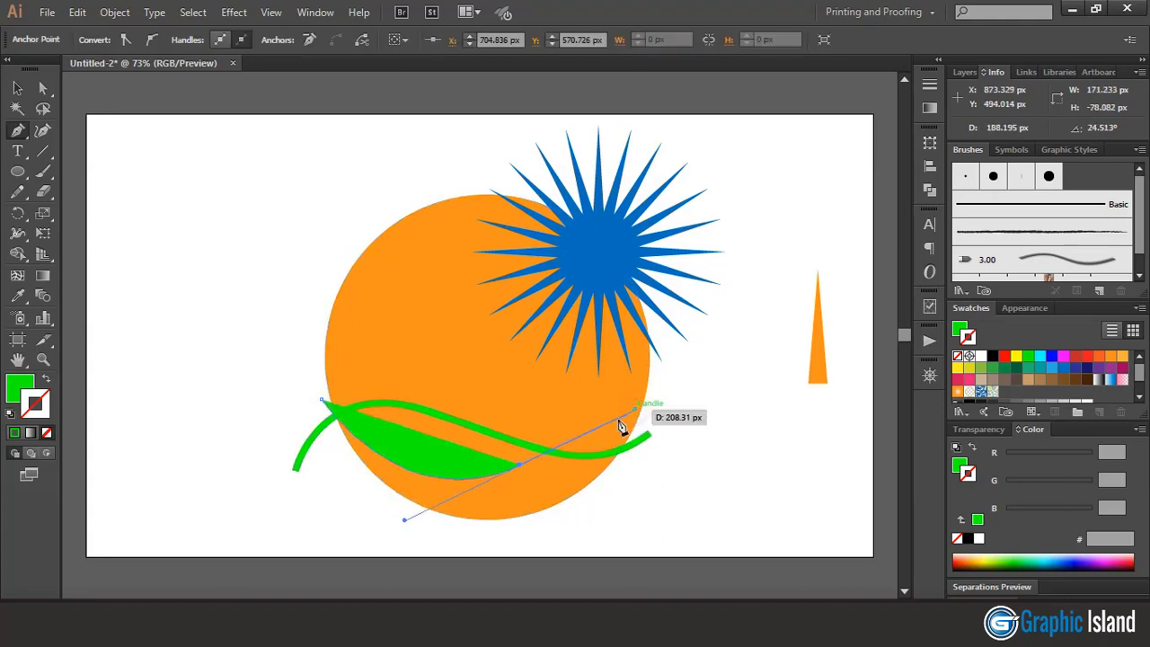
left_click(518, 466)
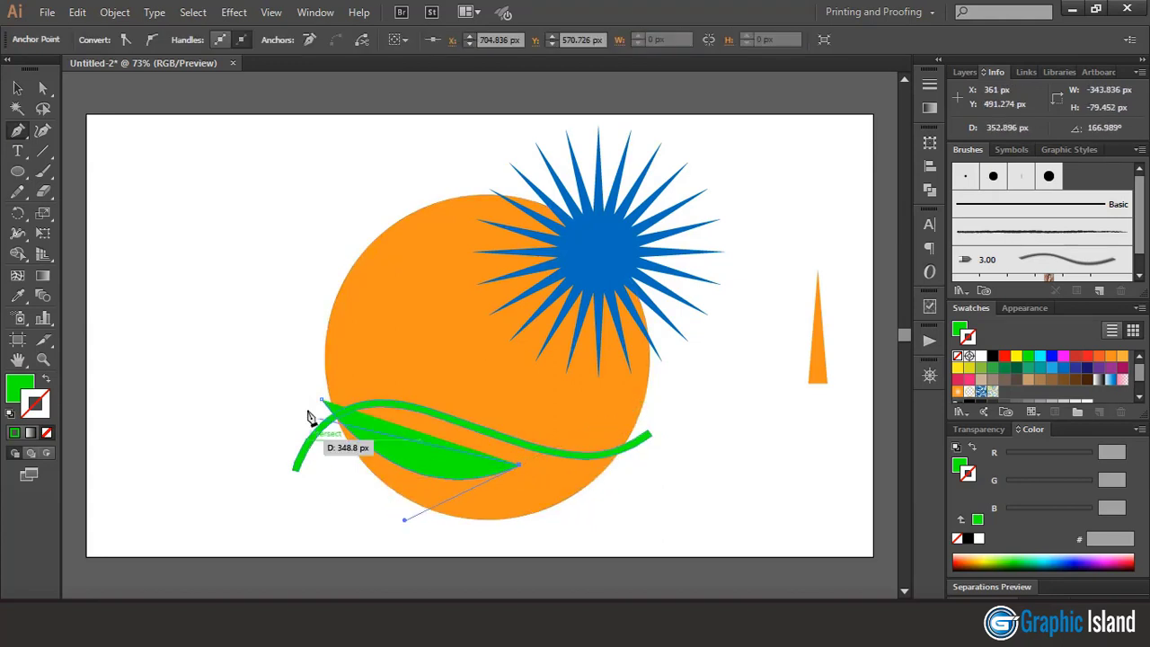
mouse_move(314, 406)
left_mouse_down()
mouse_move(254, 296)
mouse_move(231, 274)
mouse_move(197, 267)
left_mouse_up()
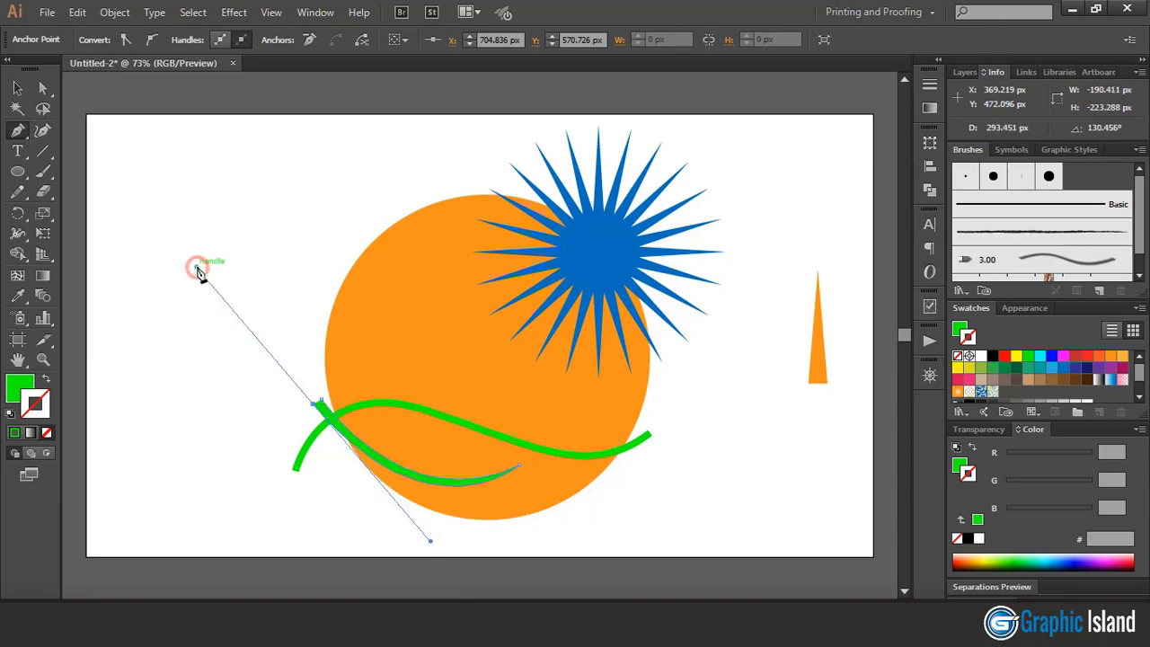
left_click(313, 405)
left_click_drag(312, 405, 315, 404)
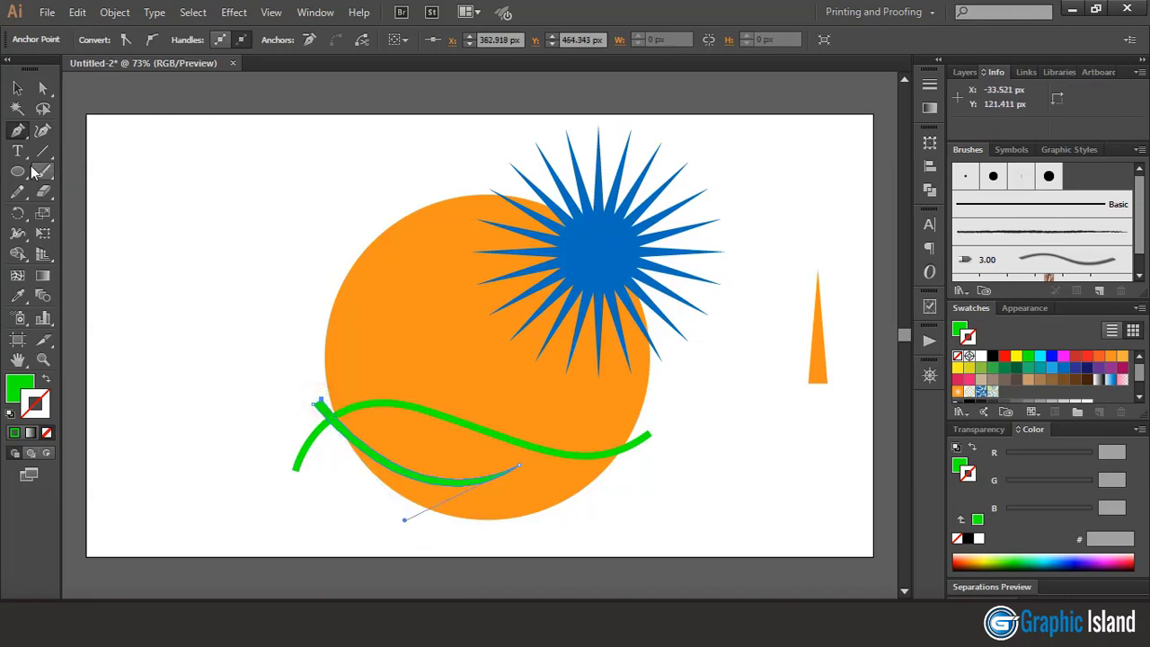
left_click(16, 88)
left_click(249, 414)
- Use Shape Builder to delete the green crescent and wave regions from the circle
left_click_drag(437, 469, 426, 470)
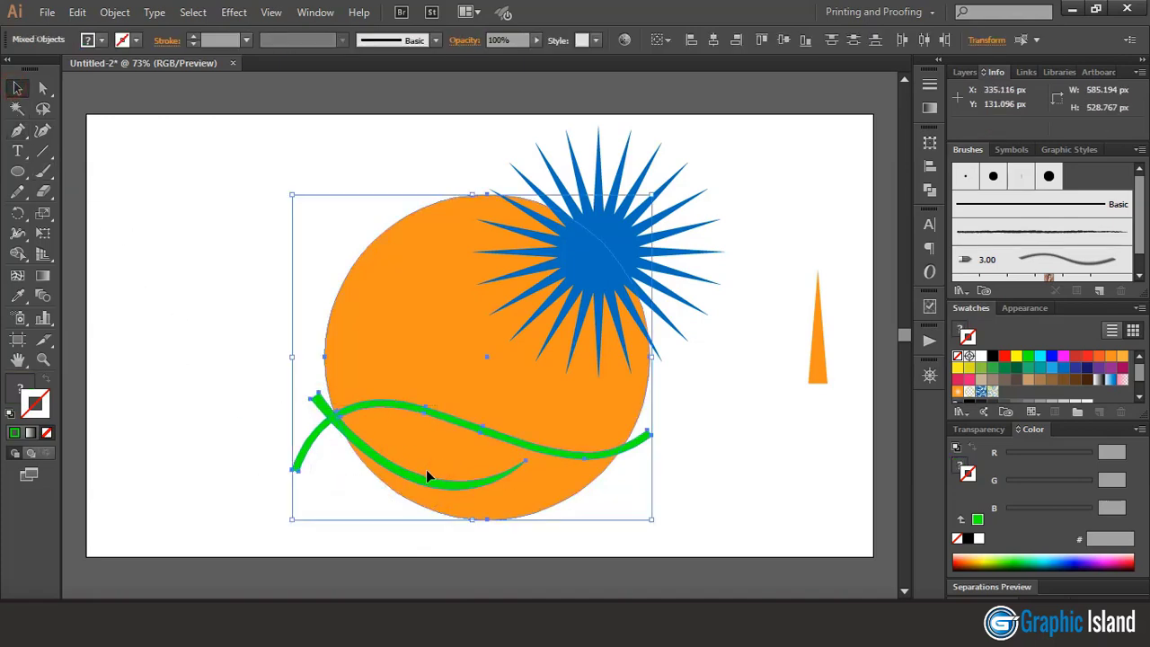
left_click(18, 255)
key("ctrl+1")
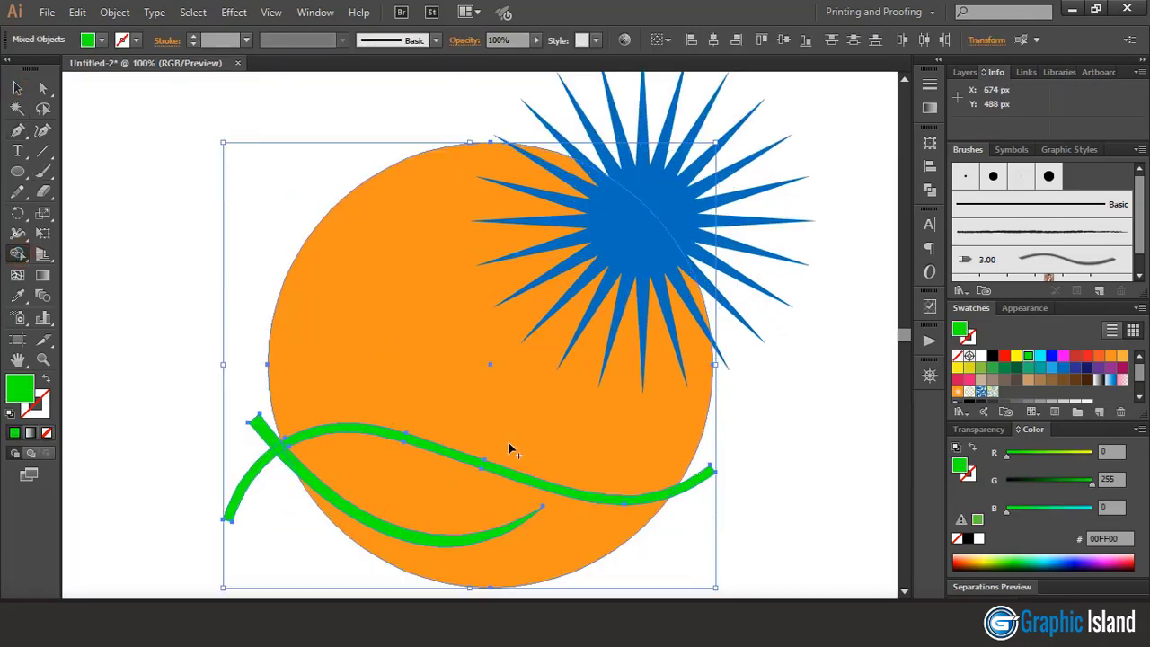
left_click(301, 472, "alt")
left_click(305, 438, "alt")
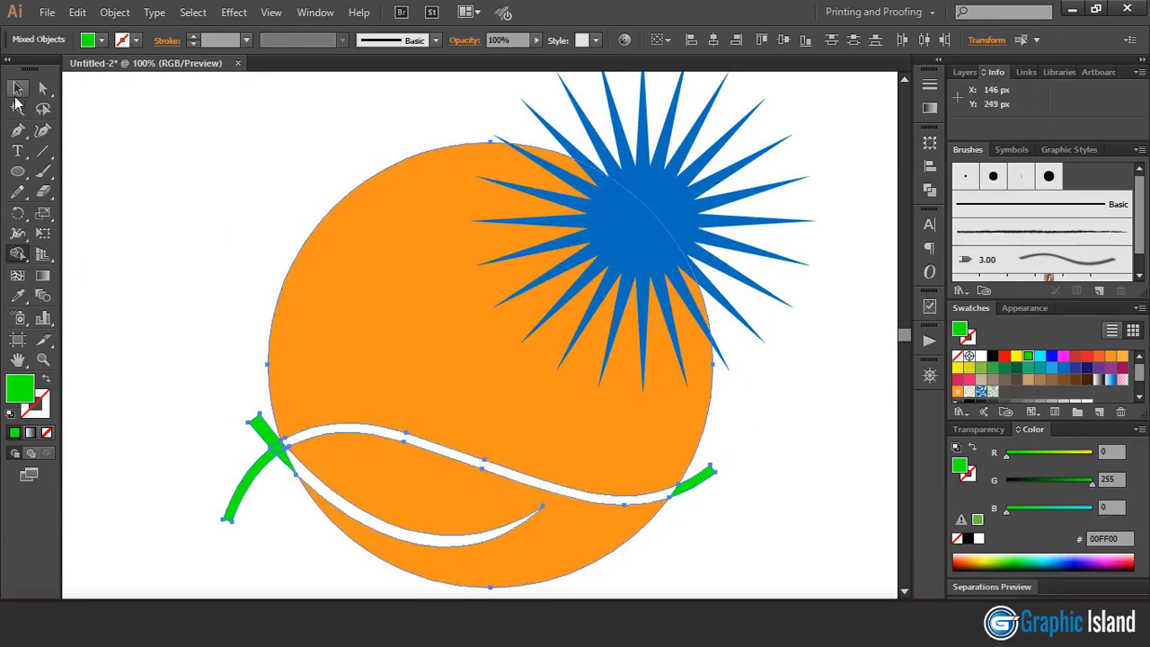
- Delete the leftover green stroke ends and move the orange triangle to the left side
key("v")
left_click(174, 192)
left_click_drag(249, 447, 261, 490)
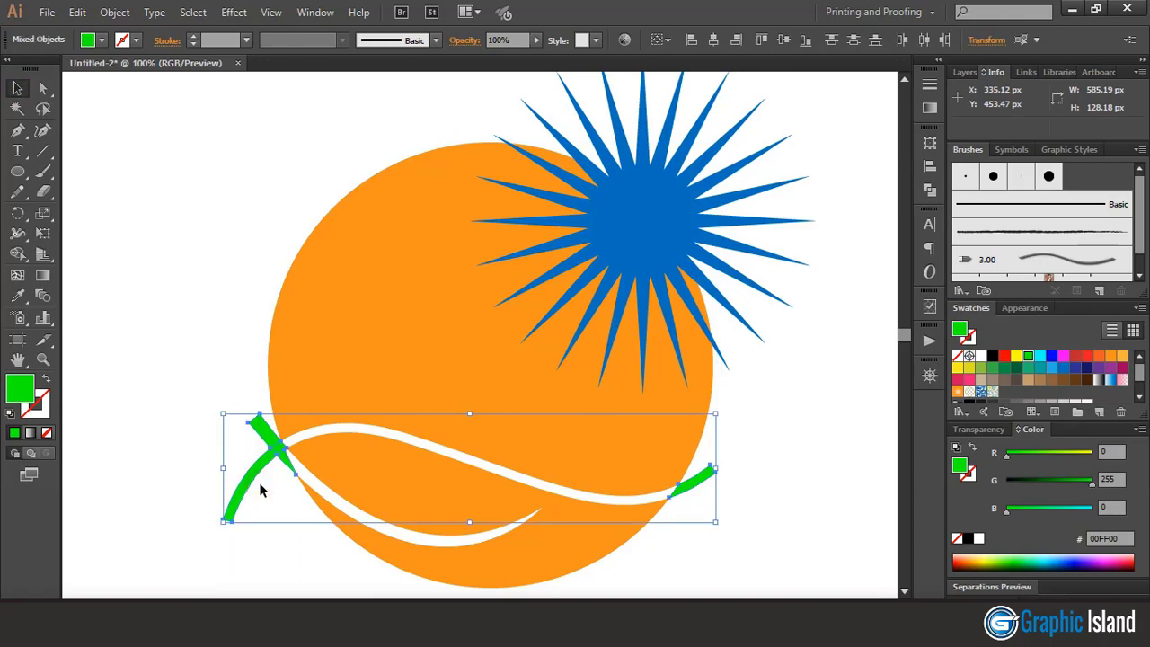
key("Delete")
left_click(280, 446)
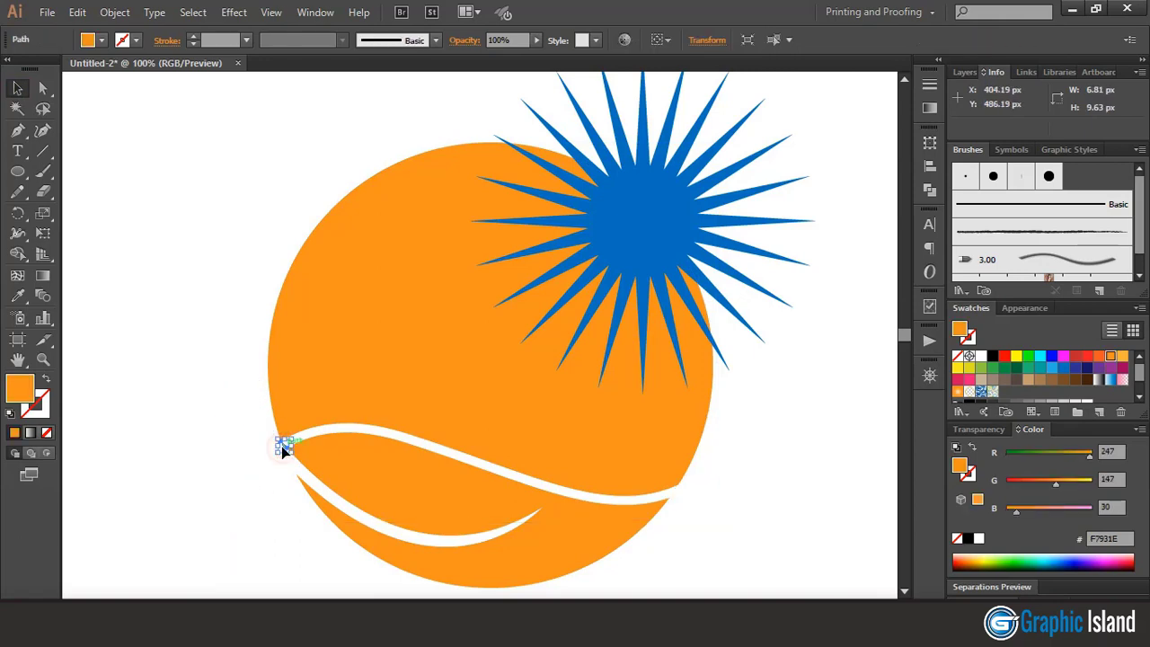
key("ctrl+minus")
mouse_move(794, 360)
left_mouse_down()
mouse_move(244, 366)
mouse_move(282, 347)
left_mouse_up()
- Duplicate the orange triangle and stretch both copies into tall spikes about 227.5 px high
left_click(287, 273)
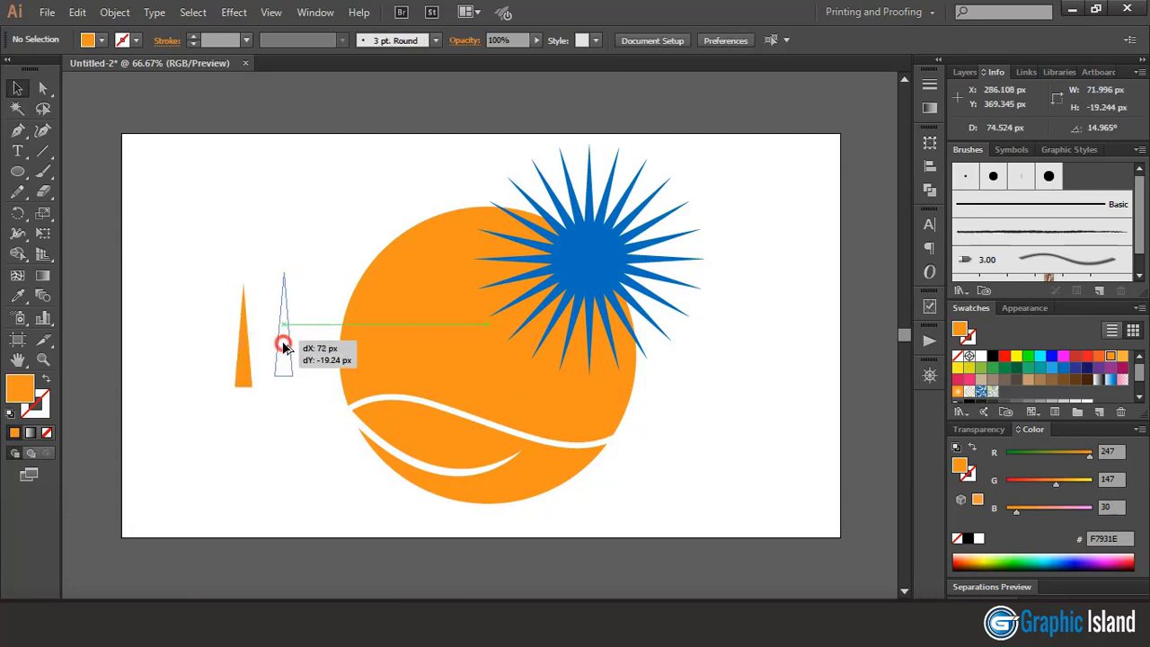
left_click(245, 357)
mouse_move(243, 283)
left_mouse_down()
mouse_move(244, 259)
mouse_move(290, 277)
mouse_move(293, 294)
mouse_move(249, 223)
left_mouse_up()
left_click(272, 334)
left_click(308, 264)
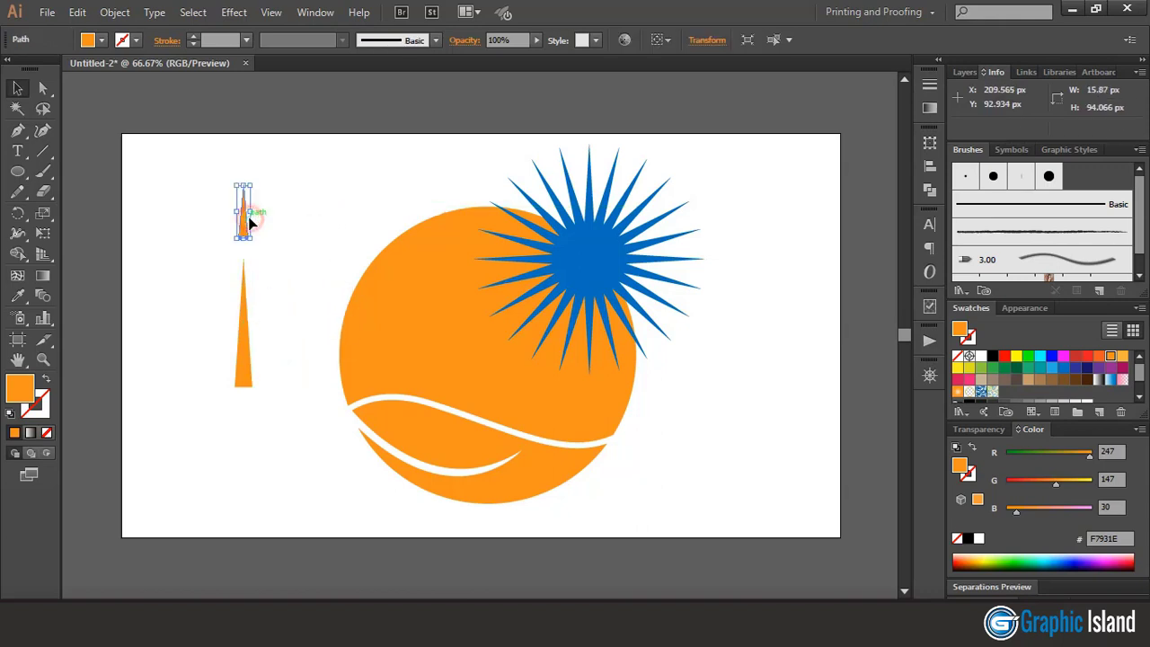
left_click(282, 239)
- Draw a small star in the gap between the two spikes
left_click_drag(17, 170, 76, 251)
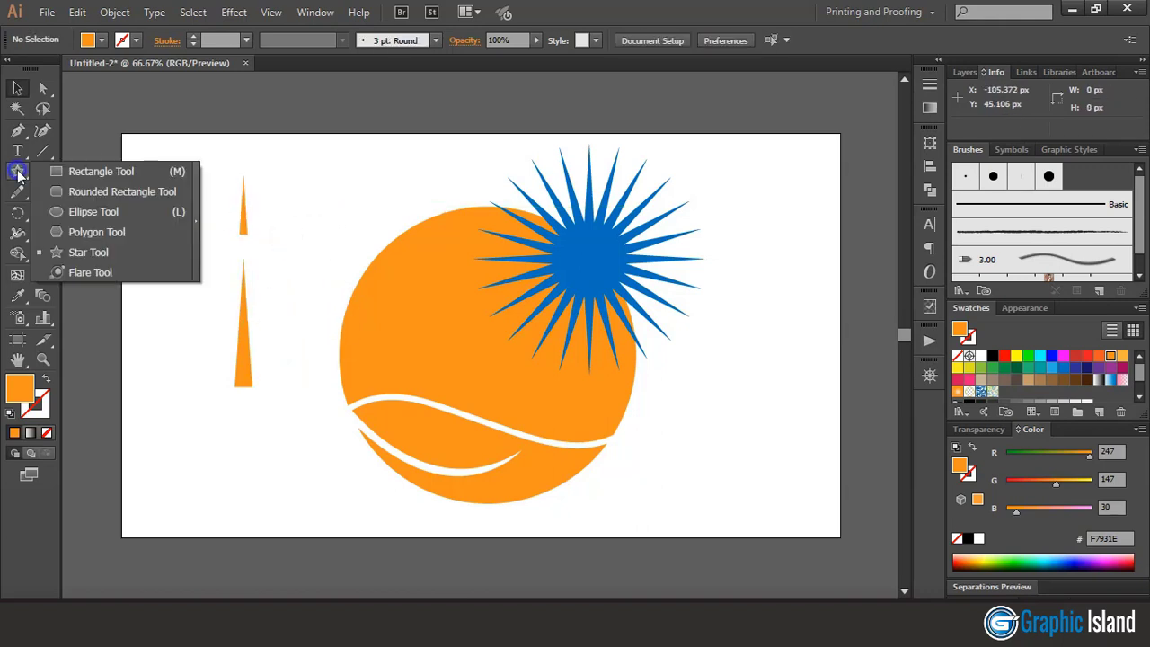
left_click(75, 251)
left_click_drag(242, 245, 246, 250)
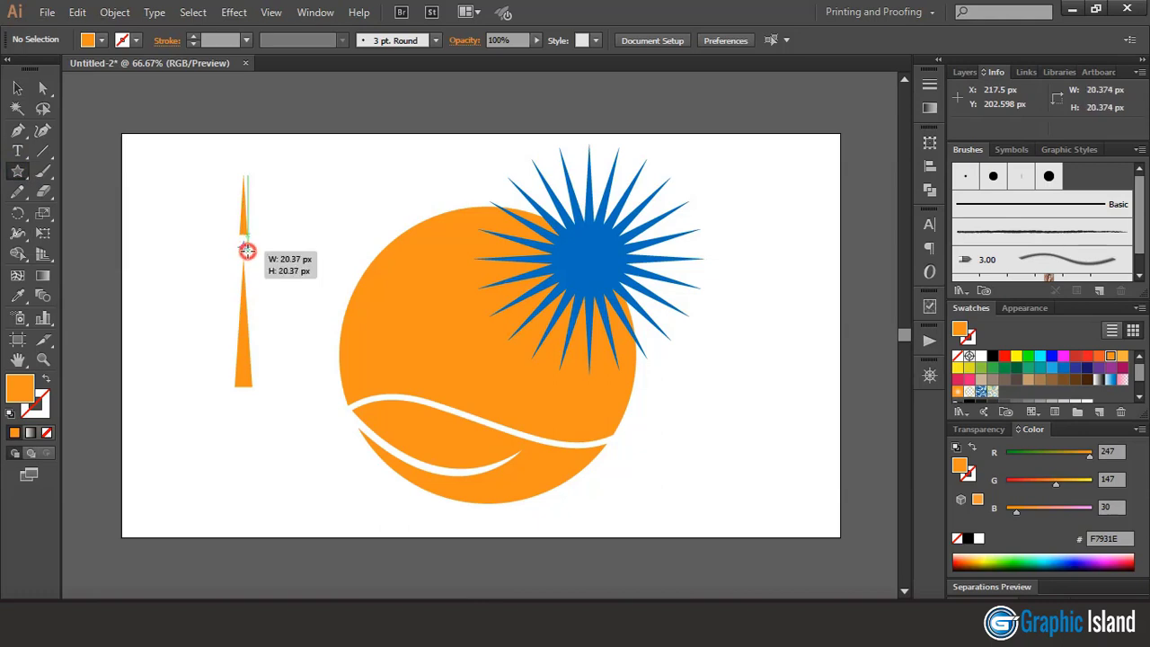
left_click_drag(247, 250, 243, 246)
key("v")
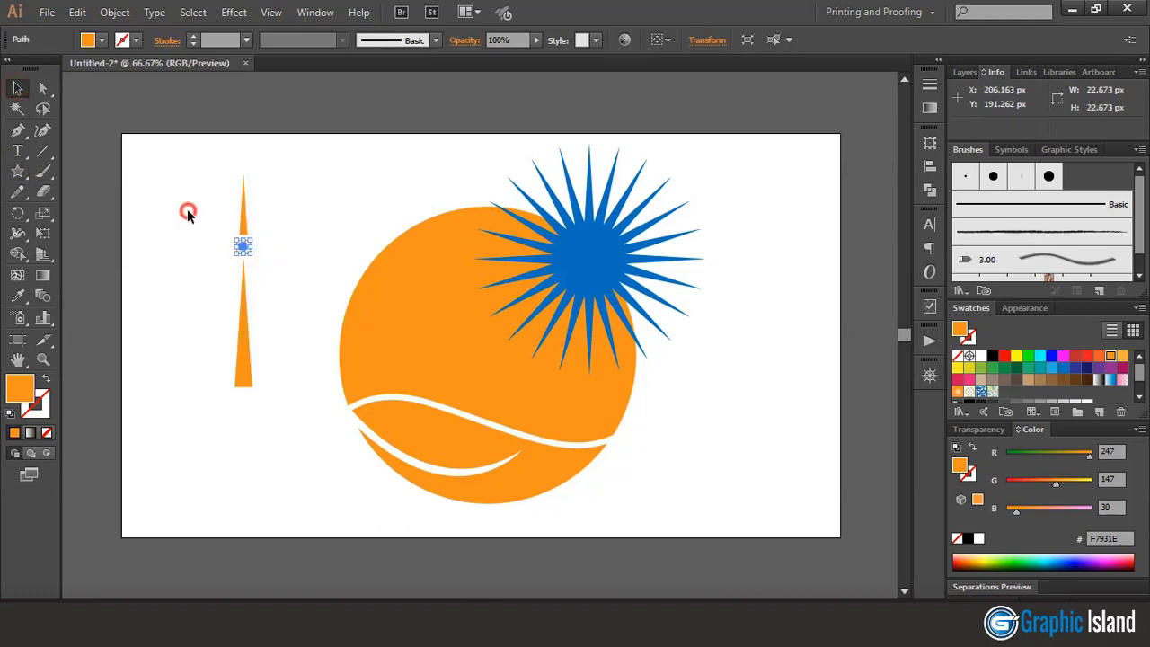
left_click(187, 213)
key("ctrl+plus")
key("ctrl+plus")
- Add an 18.67 px navy circle on the star hub and centre-align it with both spikes
left_click(18, 173)
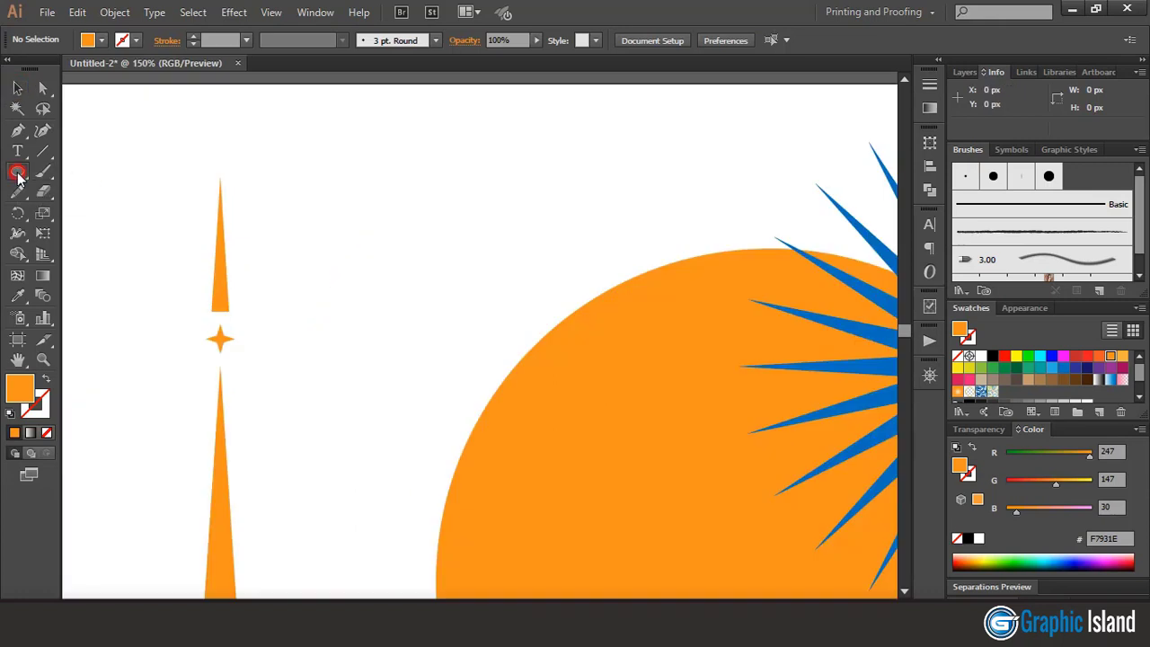
left_click_drag(289, 257, 309, 279)
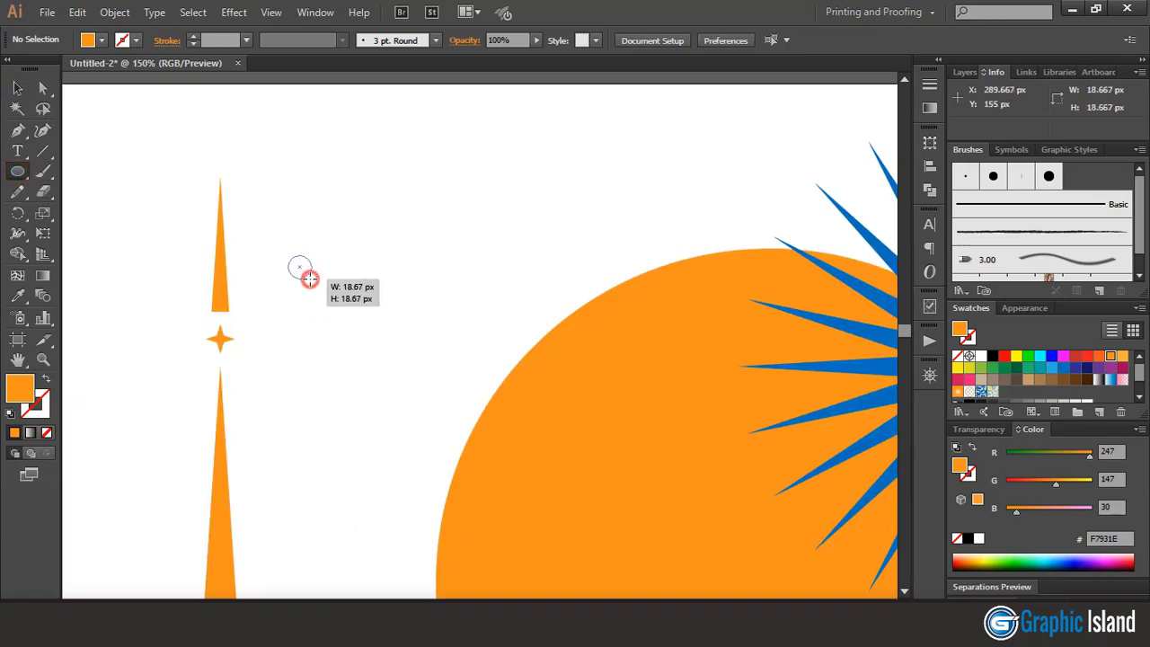
key("v")
left_click(1087, 367)
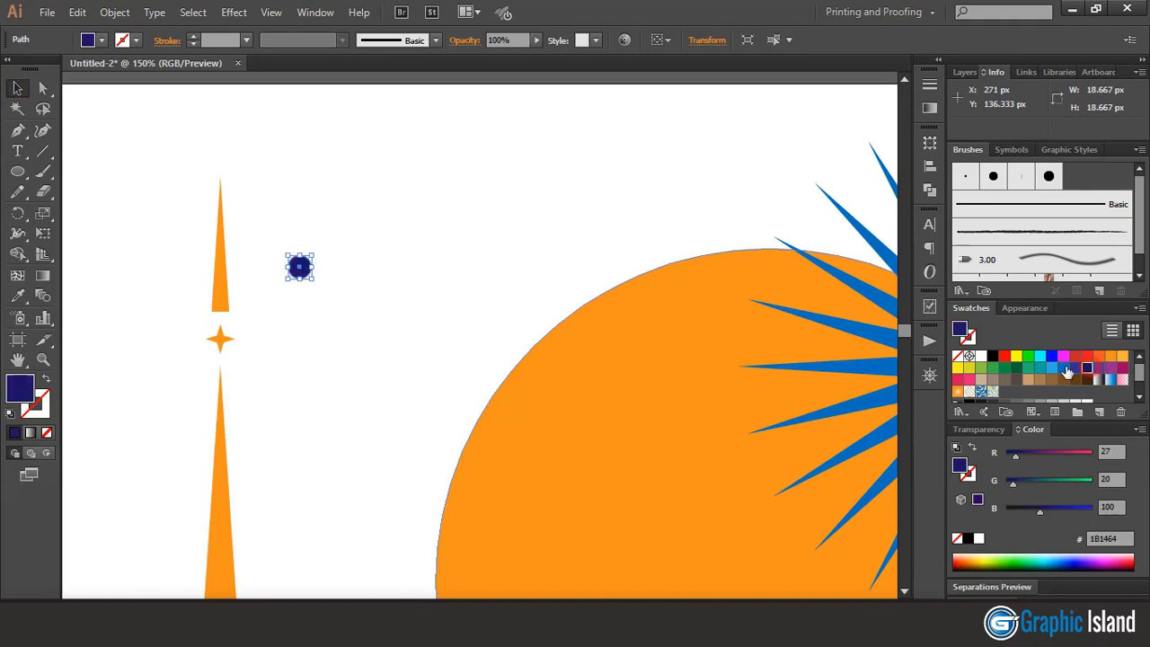
left_click(393, 234)
left_click_drag(306, 263, 220, 337)
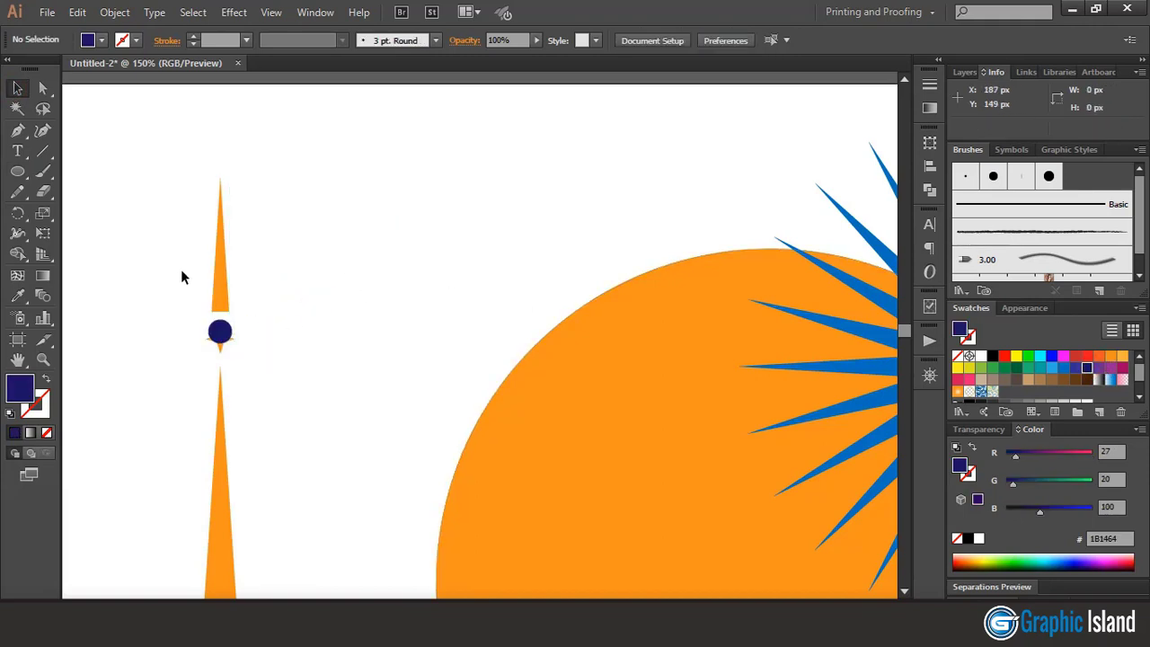
left_click_drag(181, 276, 290, 423)
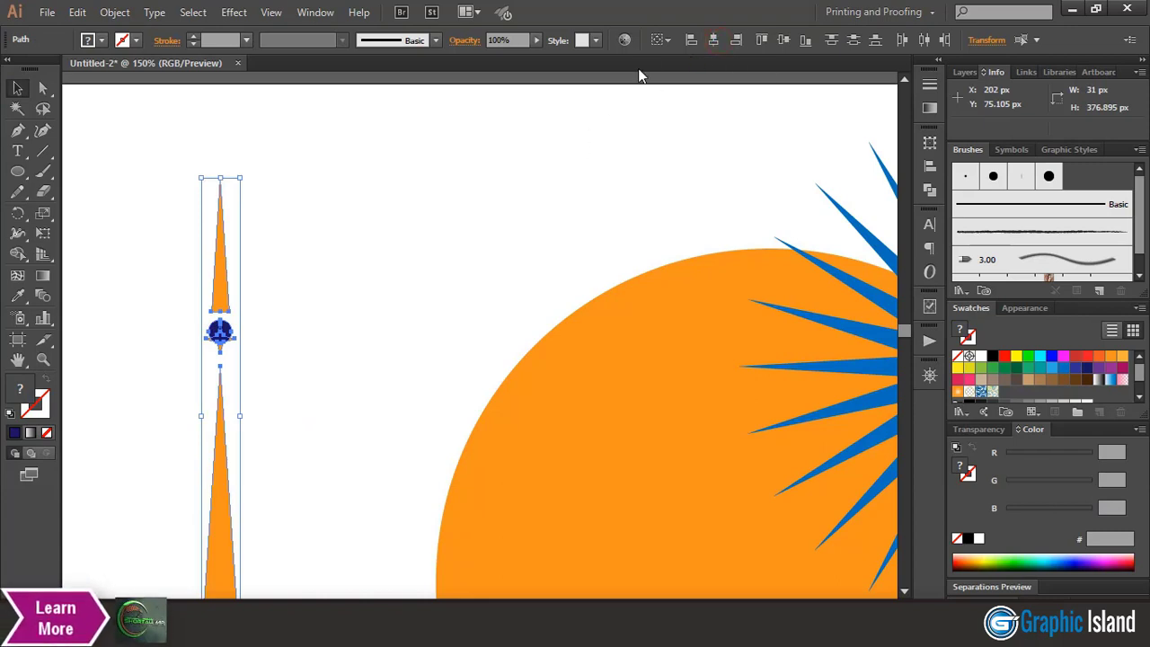
left_click(712, 39)
left_click(296, 337)
- Make two 120° rotated copies of the upper spike around the navy circle, forming three blades
left_click(215, 332)
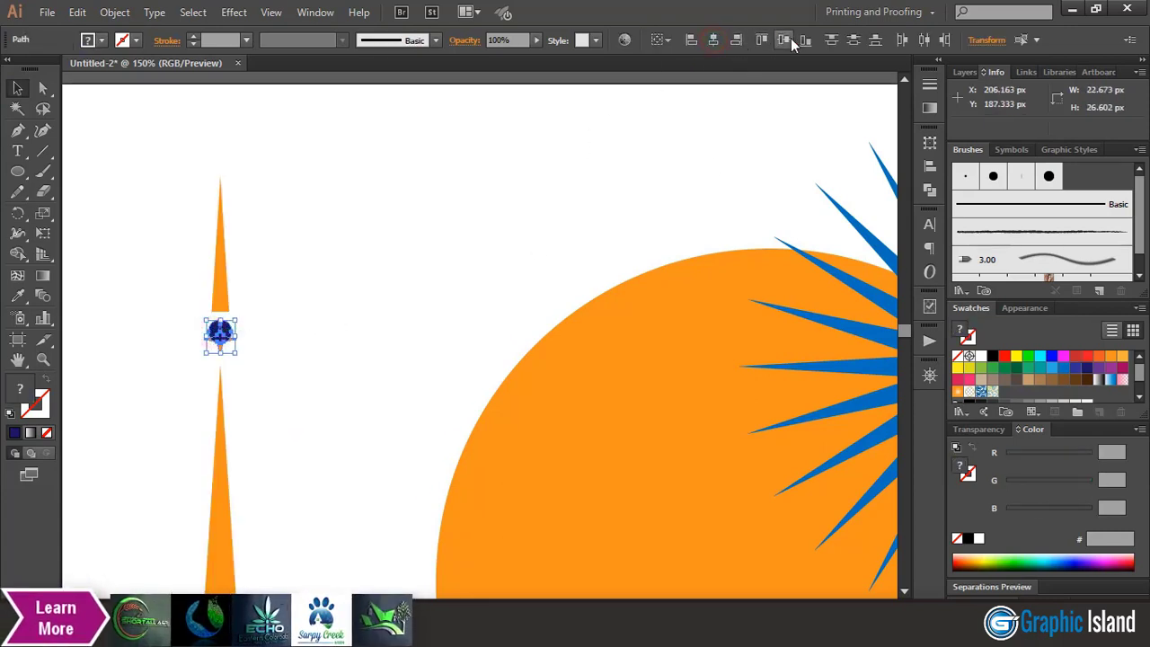
left_click(390, 290)
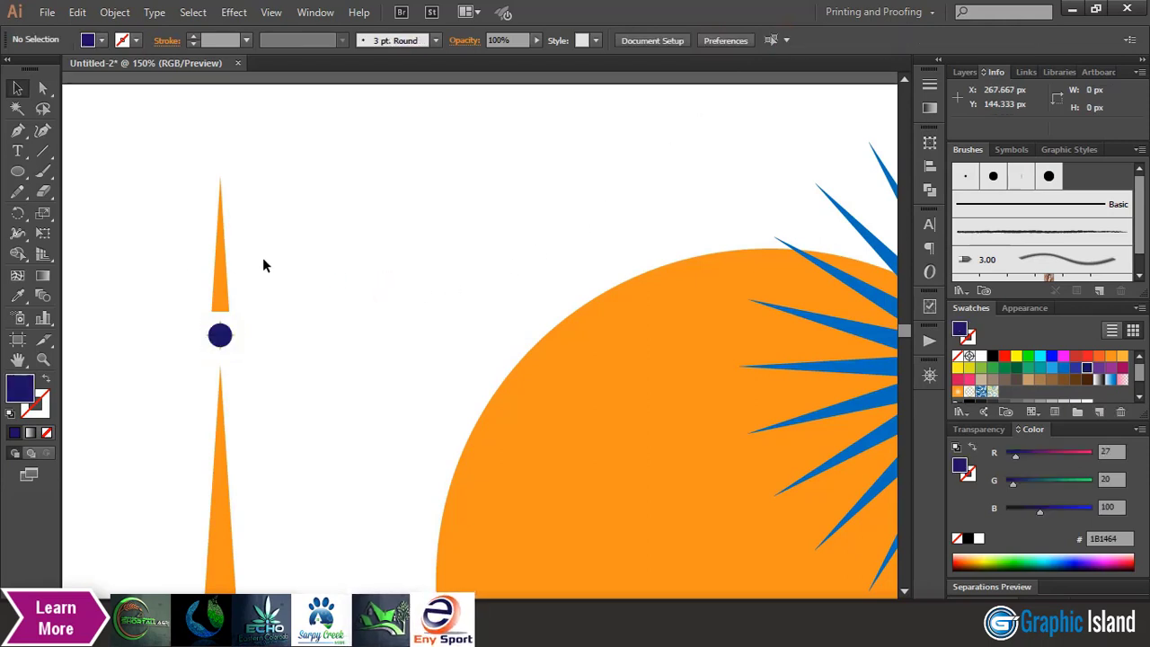
left_click(218, 274)
key("r")
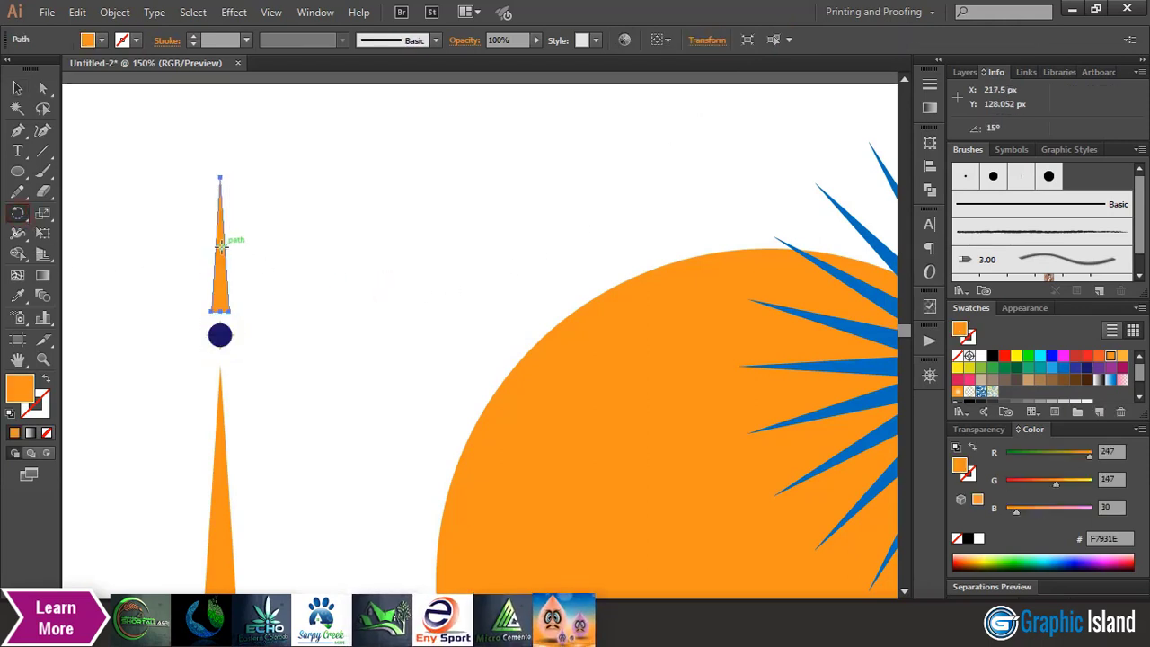
left_click(220, 336, "alt")
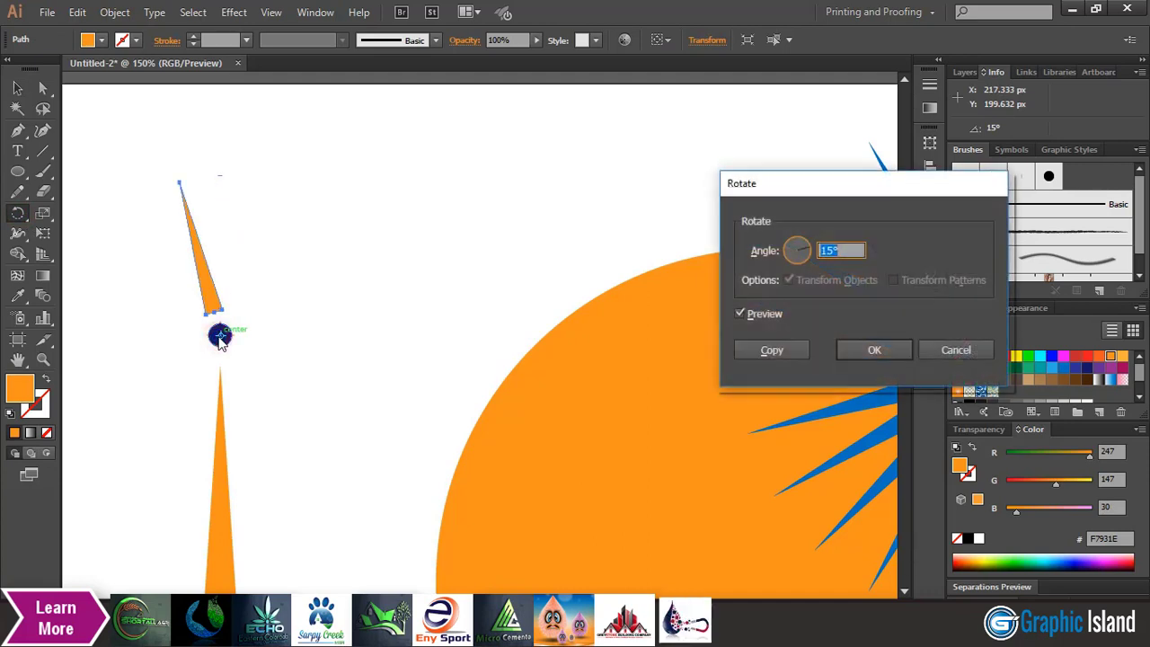
type("120")
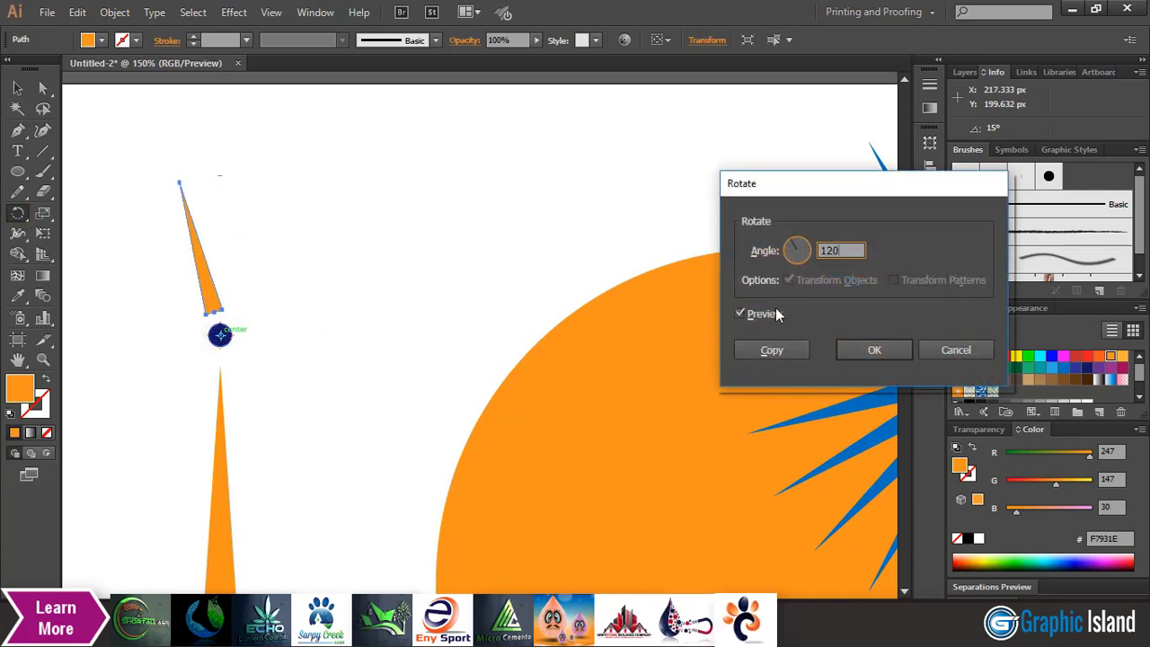
left_click(739, 314)
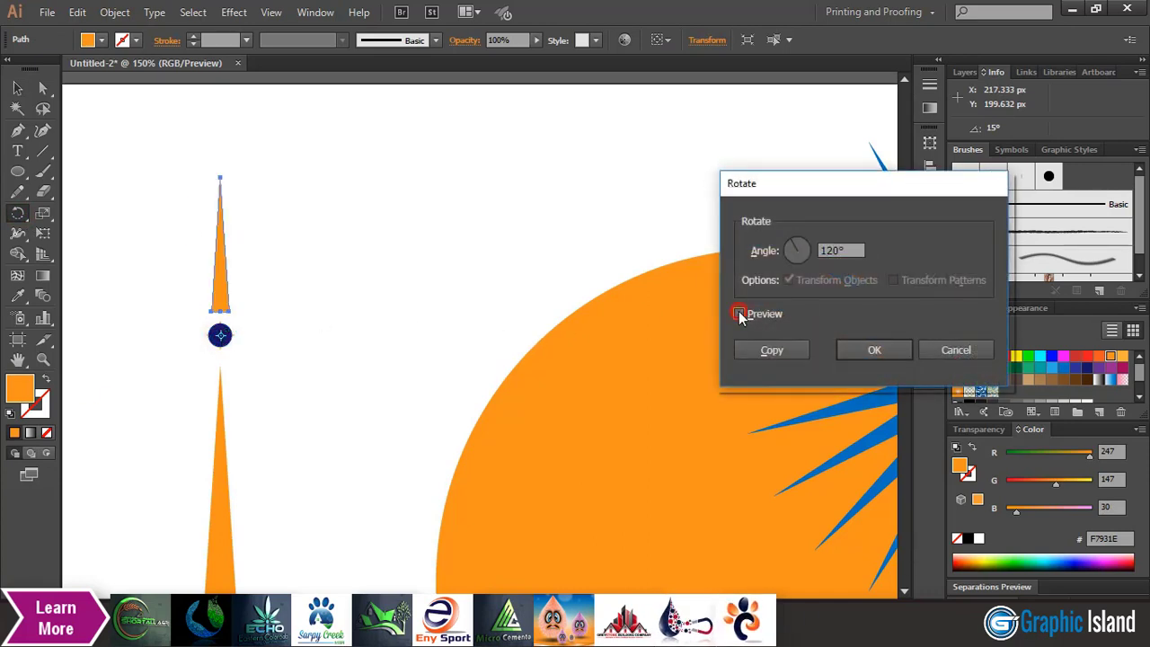
left_click(771, 351)
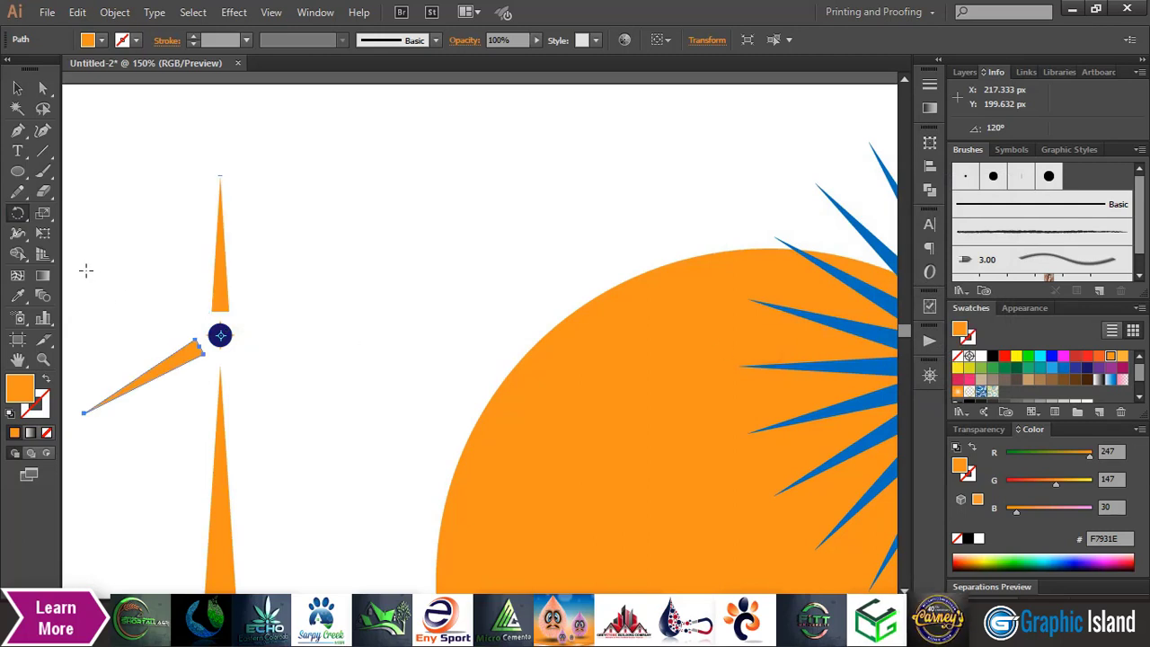
key("ctrl")
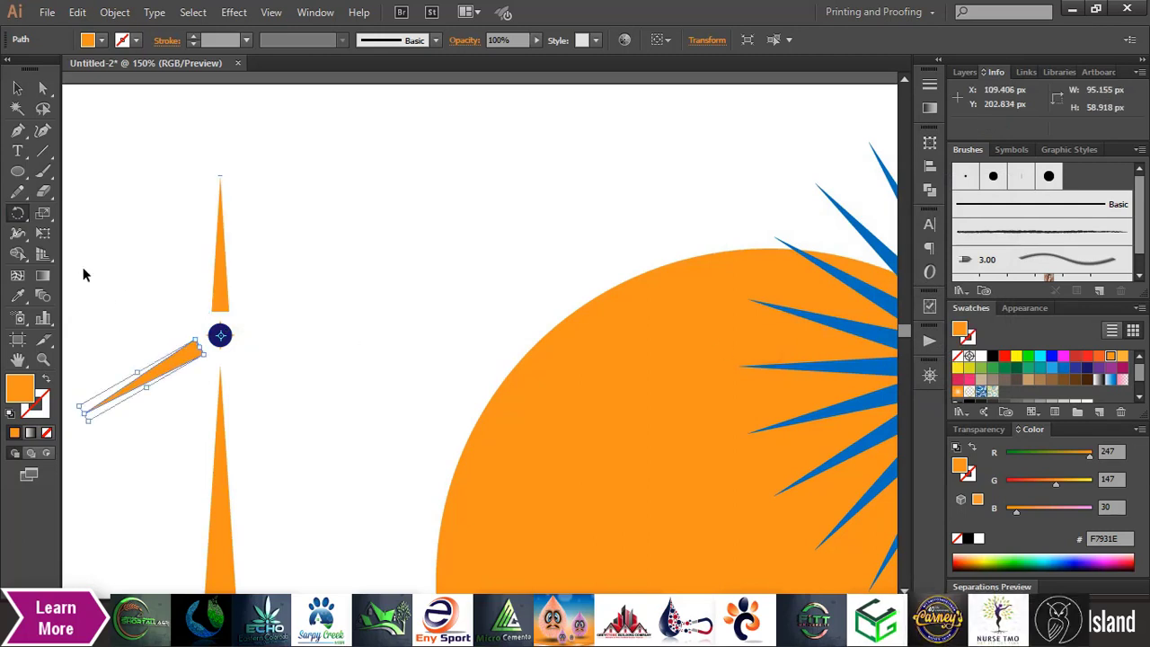
key("ctrl+d")
- Delete the navy centre circle and select all the windmill parts
key("v")
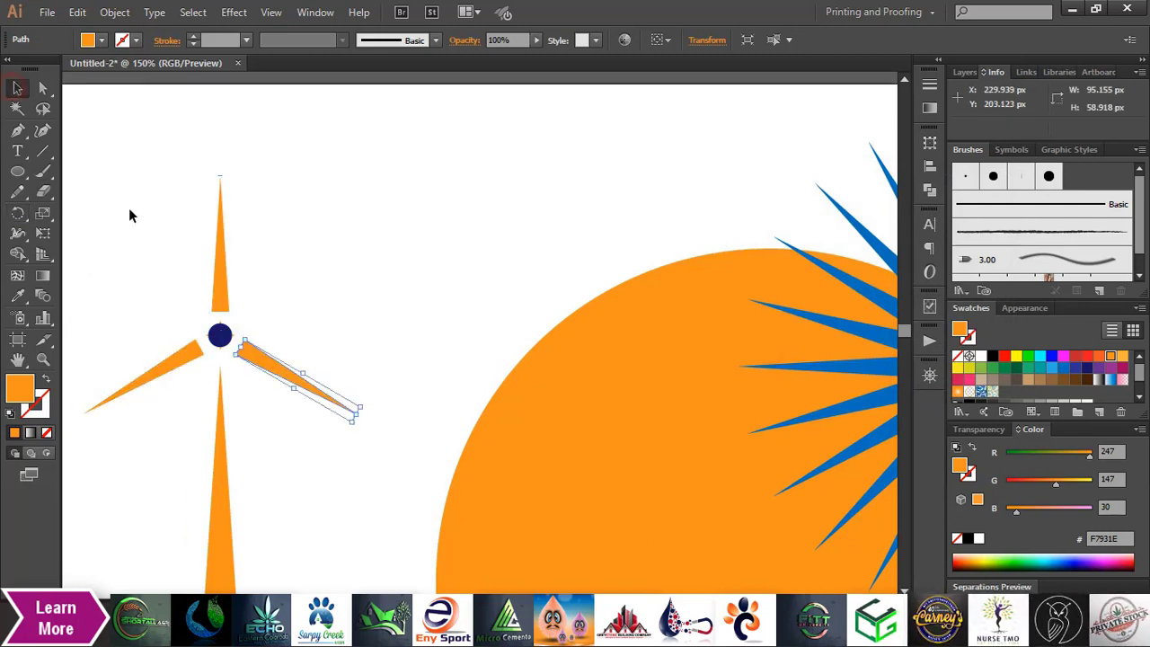
left_click(129, 217)
left_click(220, 336)
key("Delete")
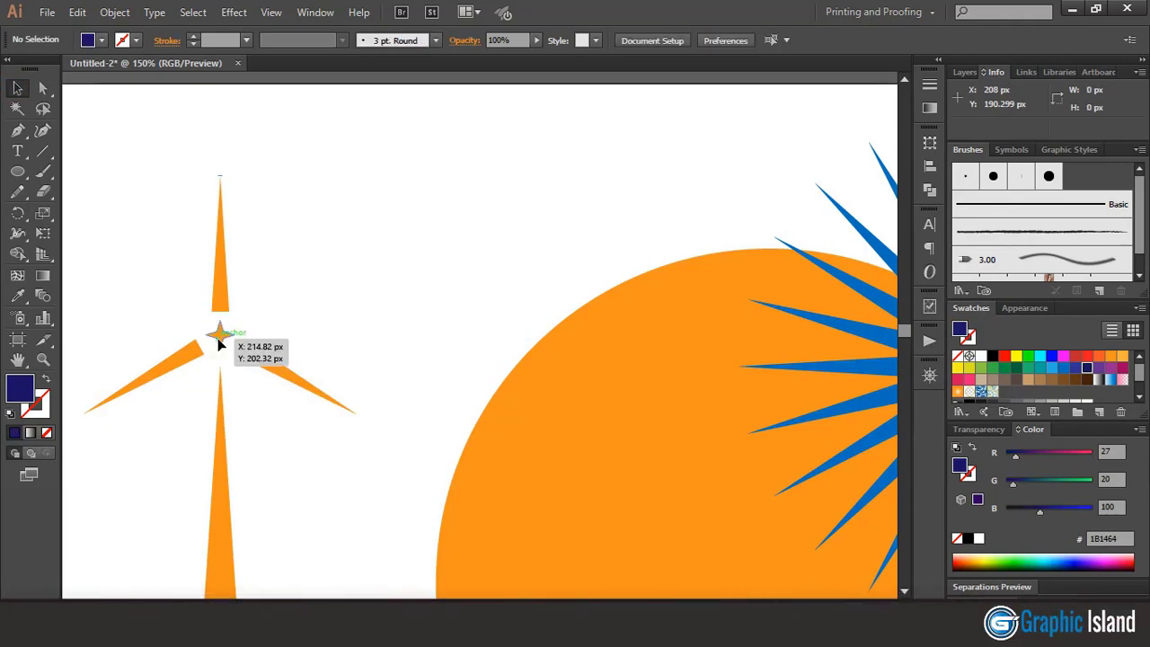
key("ctrl+minus")
left_click_drag(209, 258, 375, 458)
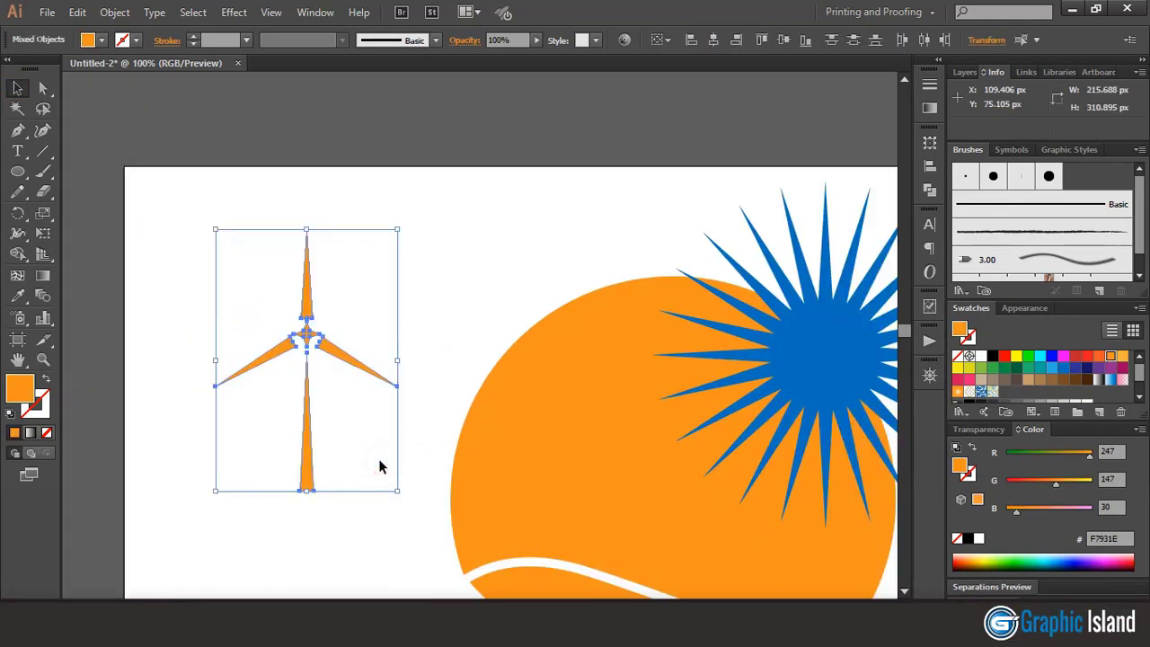
- Group the windmill parts into a single object
left_click(115, 12)
left_click(147, 90)
left_click(368, 241)
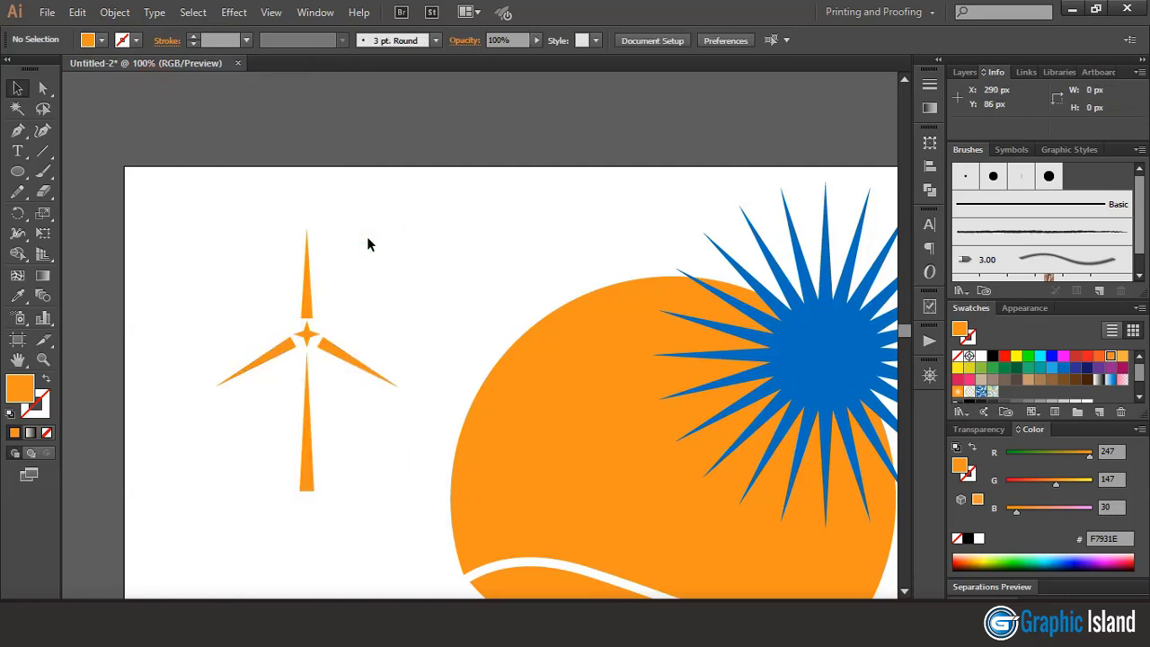
key("ctrl+minus")
- Colour the windmill light blue (29ABE2) and stand it on the white wave inside the orange circle
left_click(363, 335)
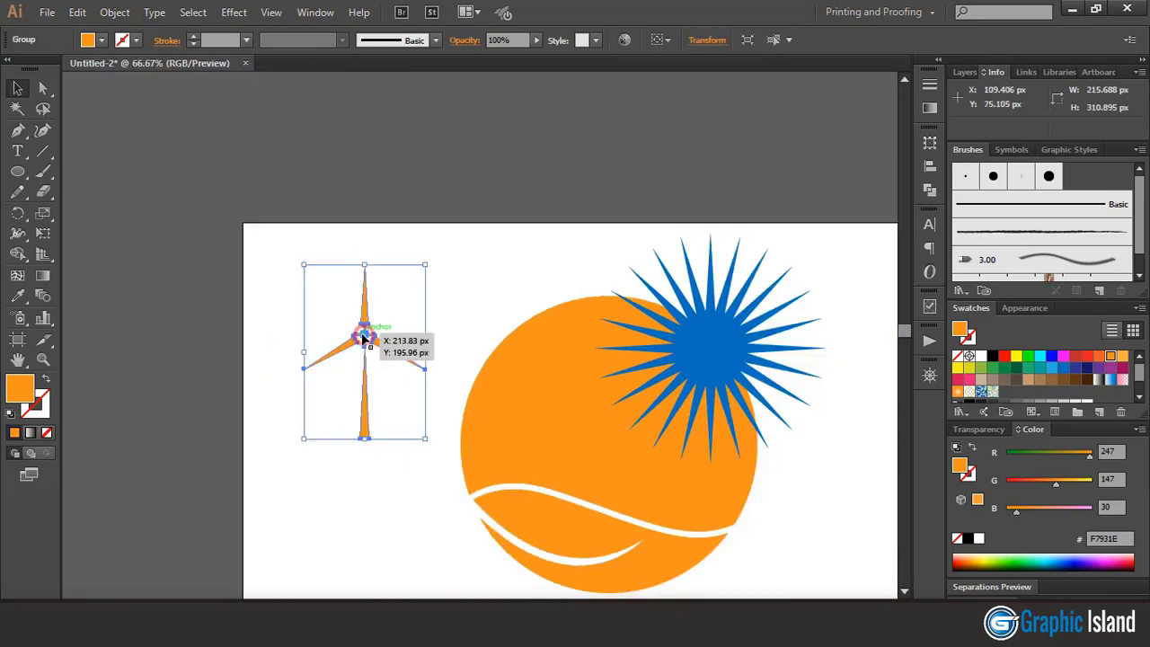
left_click(1052, 369)
left_click(445, 237)
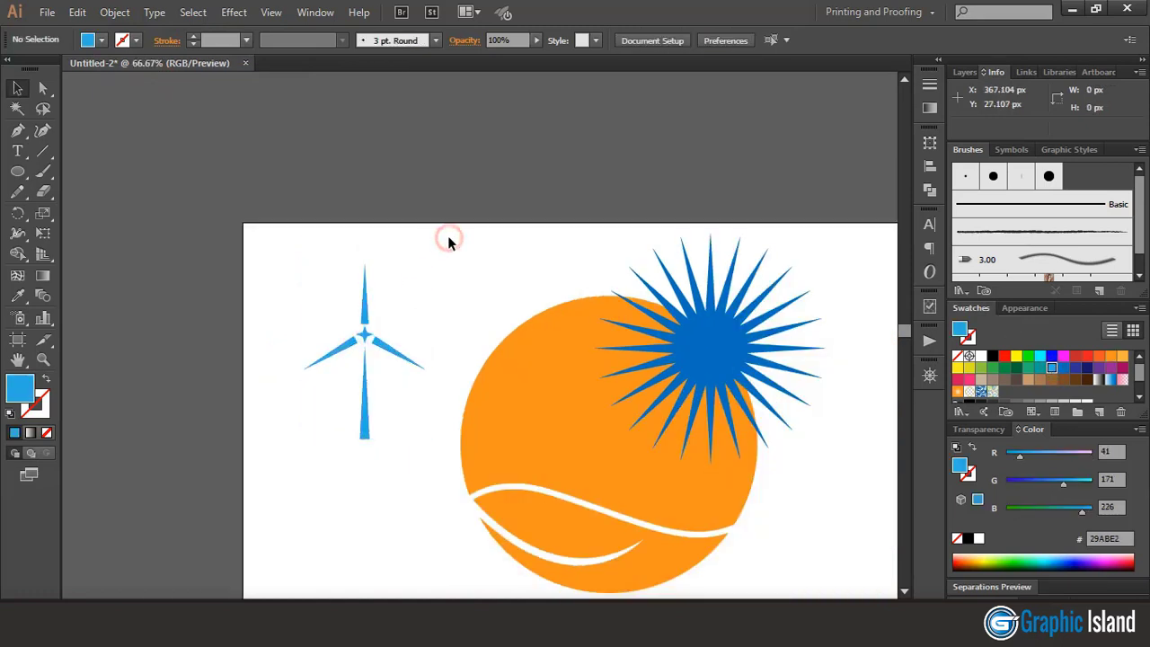
left_click_drag(363, 392, 539, 444)
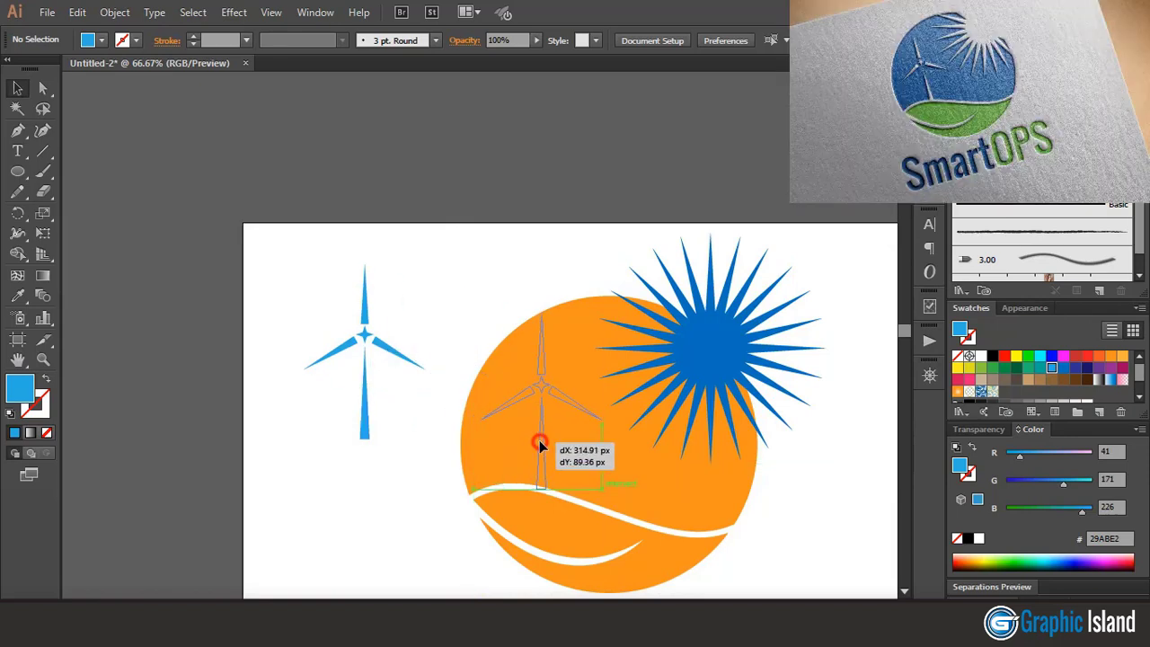
left_click_drag(539, 444, 539, 454)
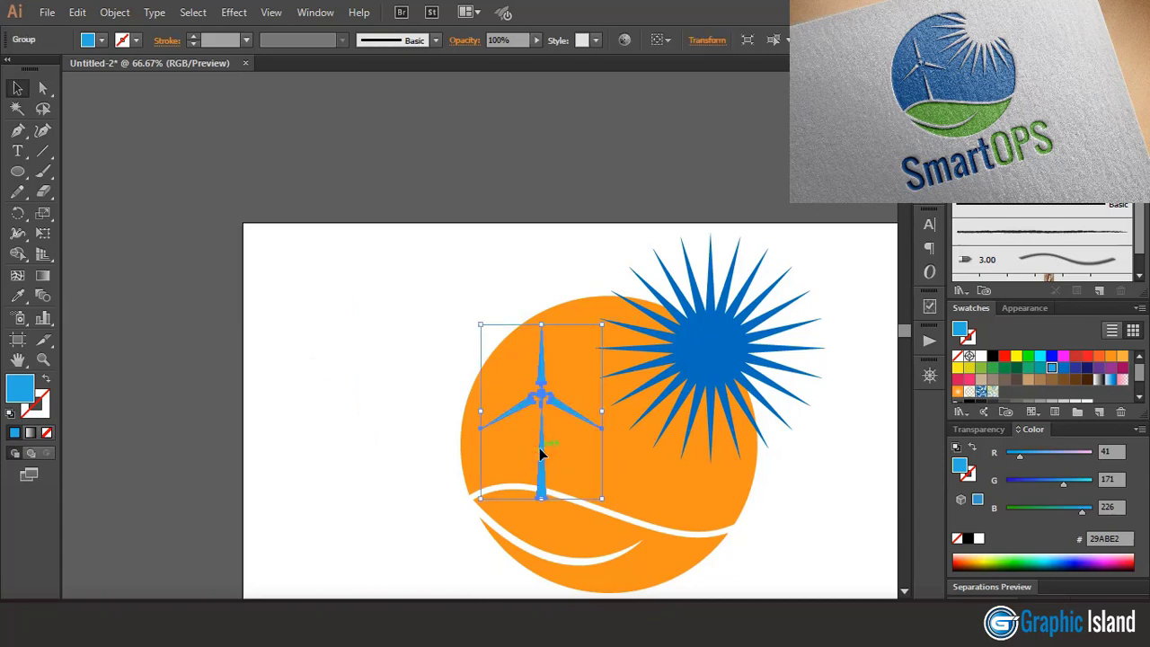
- Enlarge and reposition the sunburst, then select it with the circle and windmill
left_click(722, 357)
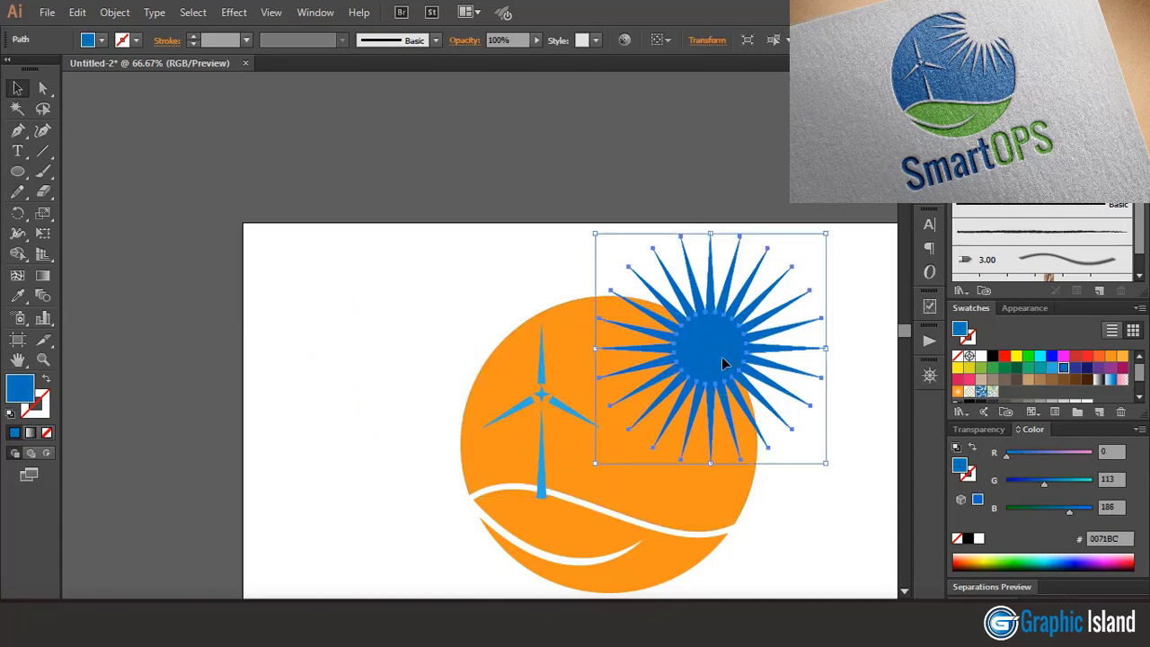
left_click_drag(824, 461, 839, 483)
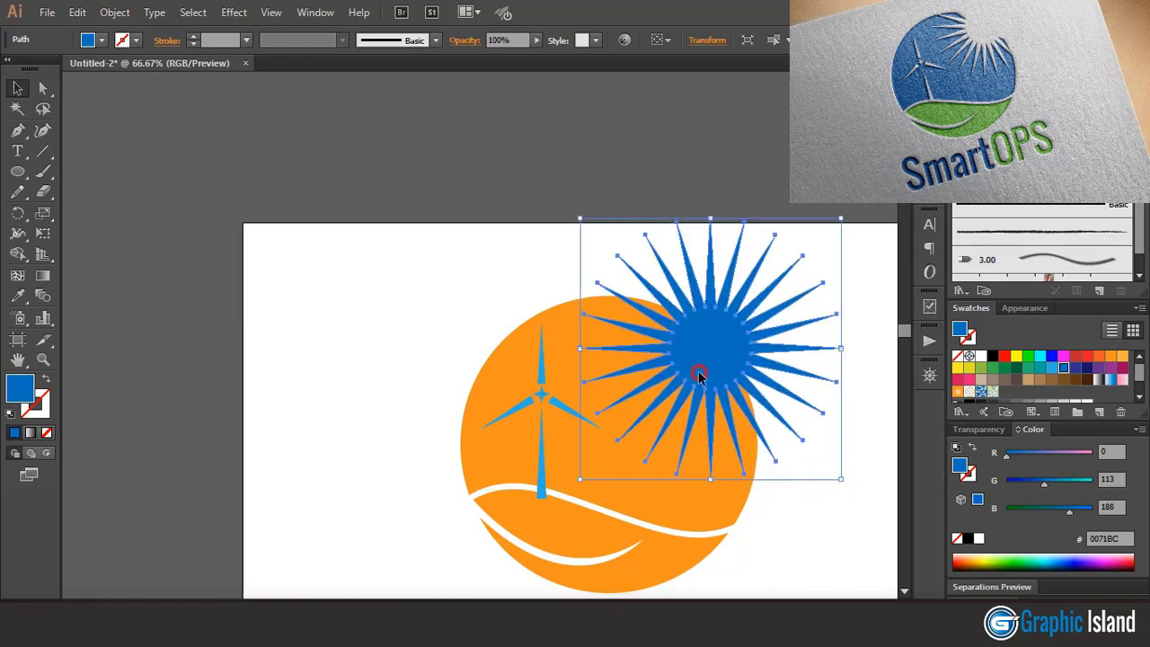
left_click_drag(705, 377, 697, 383)
left_click_drag(441, 302, 757, 438)
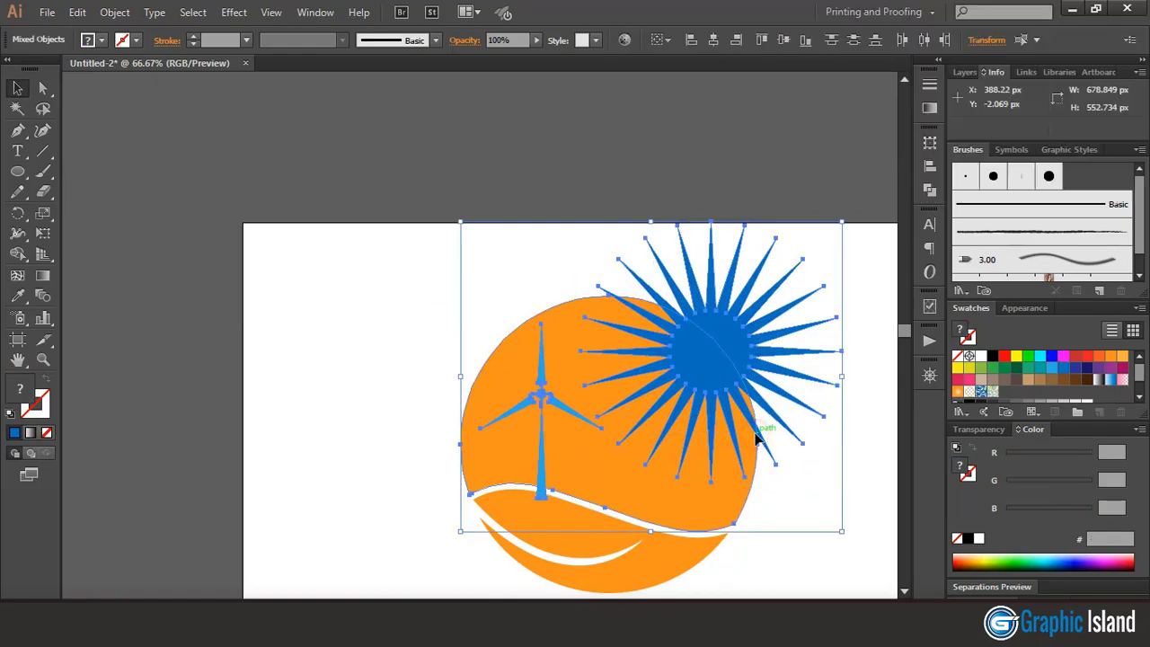
key("ctrl+1")
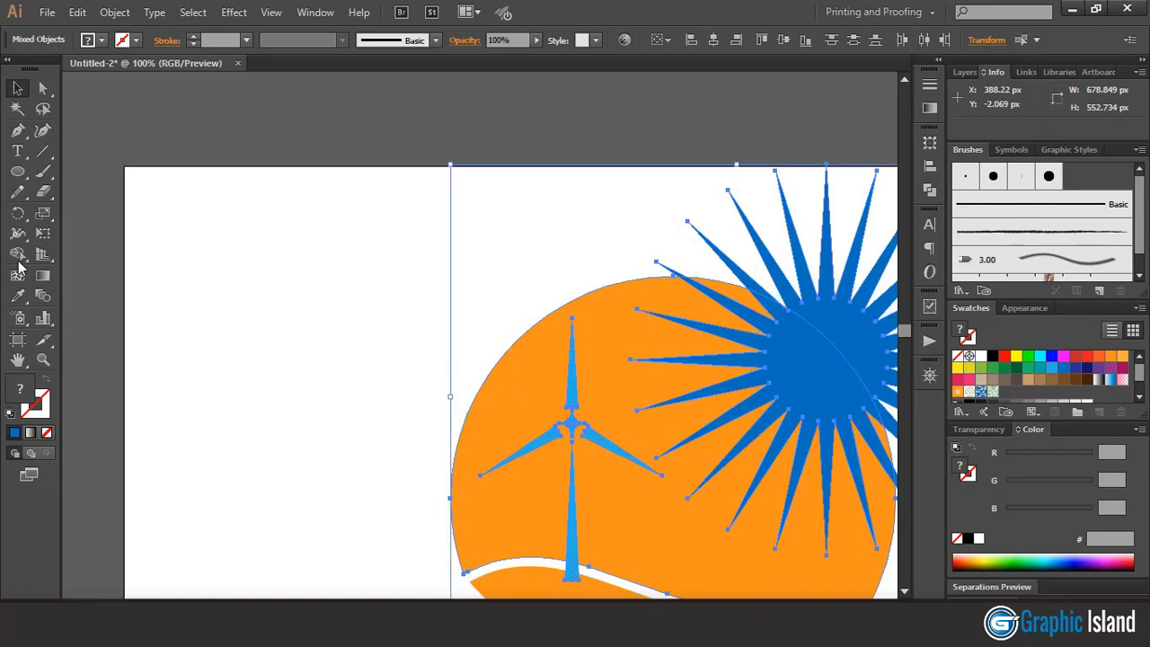
- Shape Builder away the sunburst and windmill overlaps from the orange circle, undoing one accidental merge
left_click(18, 257)
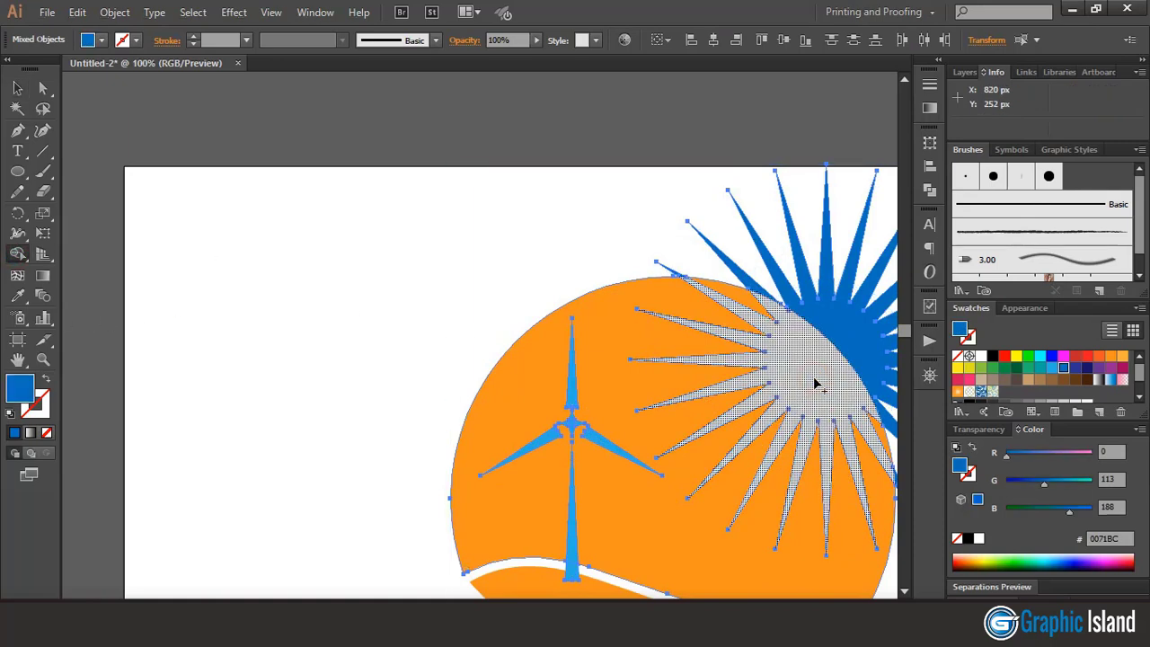
left_click(813, 381, "alt")
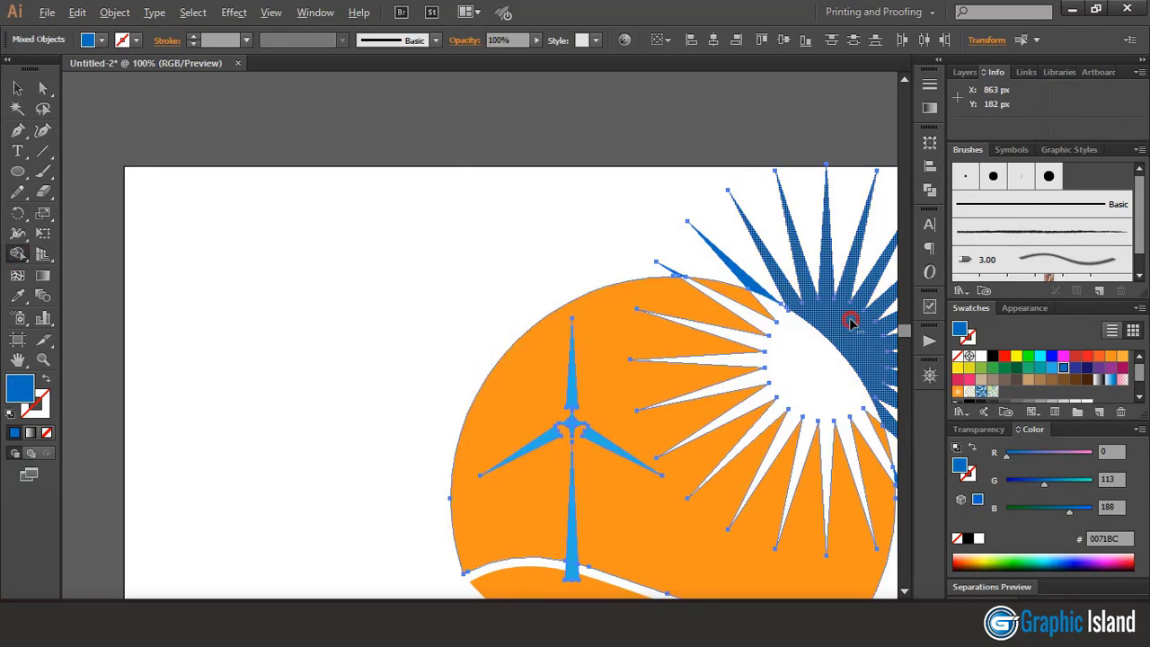
left_click(849, 322, "alt")
left_click(747, 280, "alt")
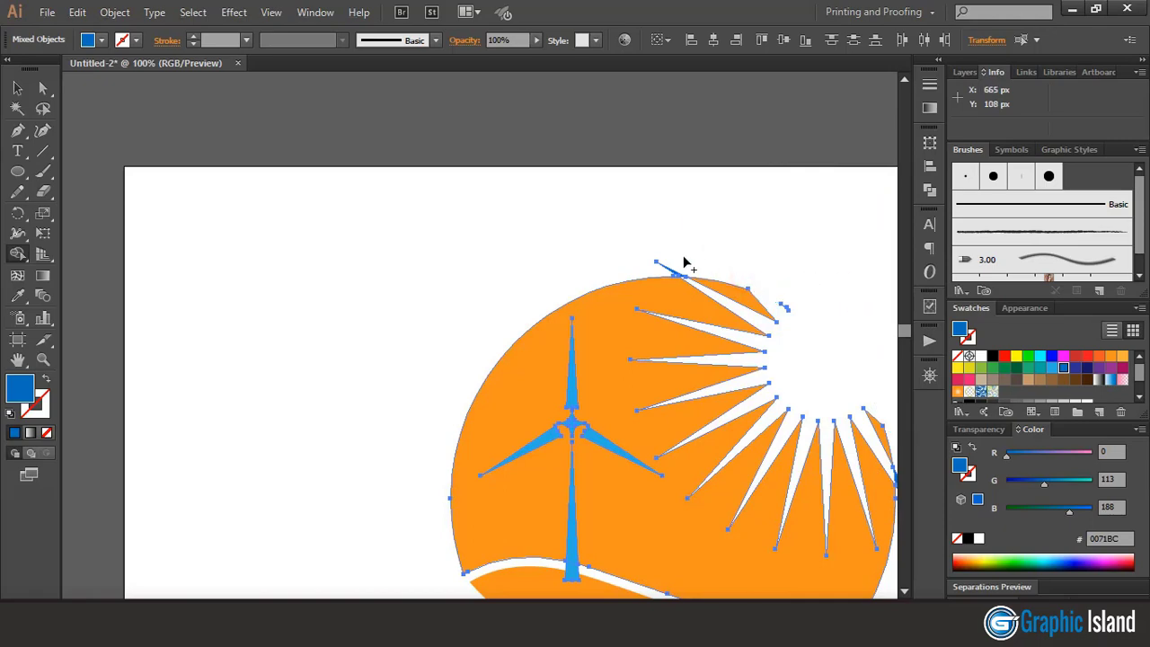
scroll(667, 274, "down", 1)
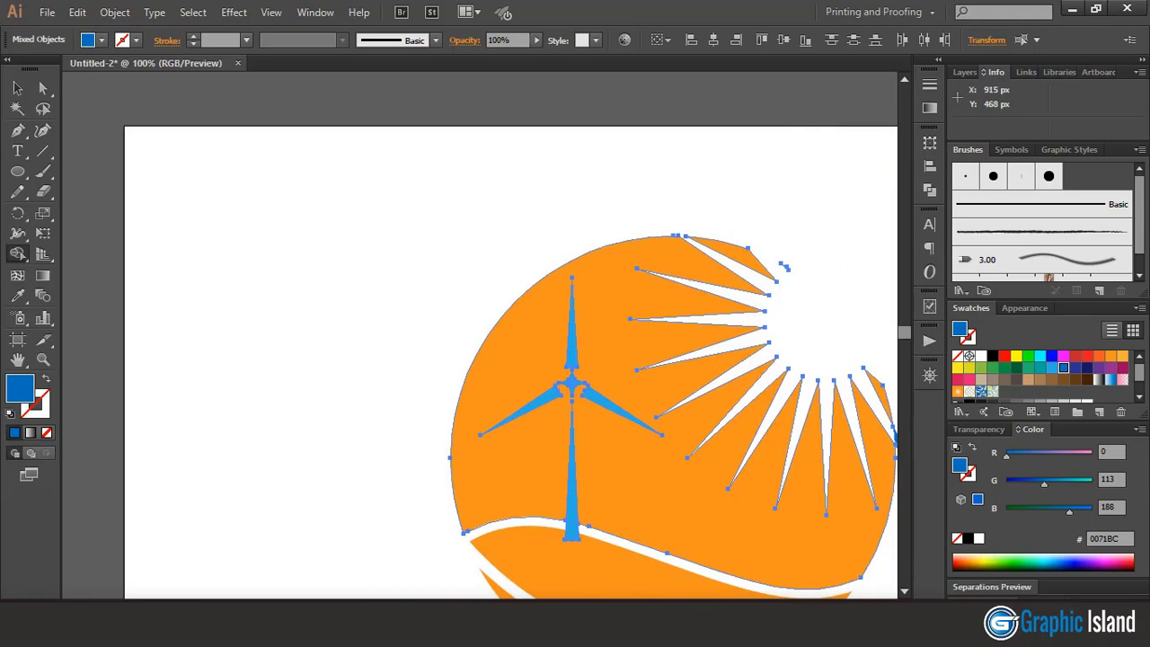
scroll(666, 274, "right", 2)
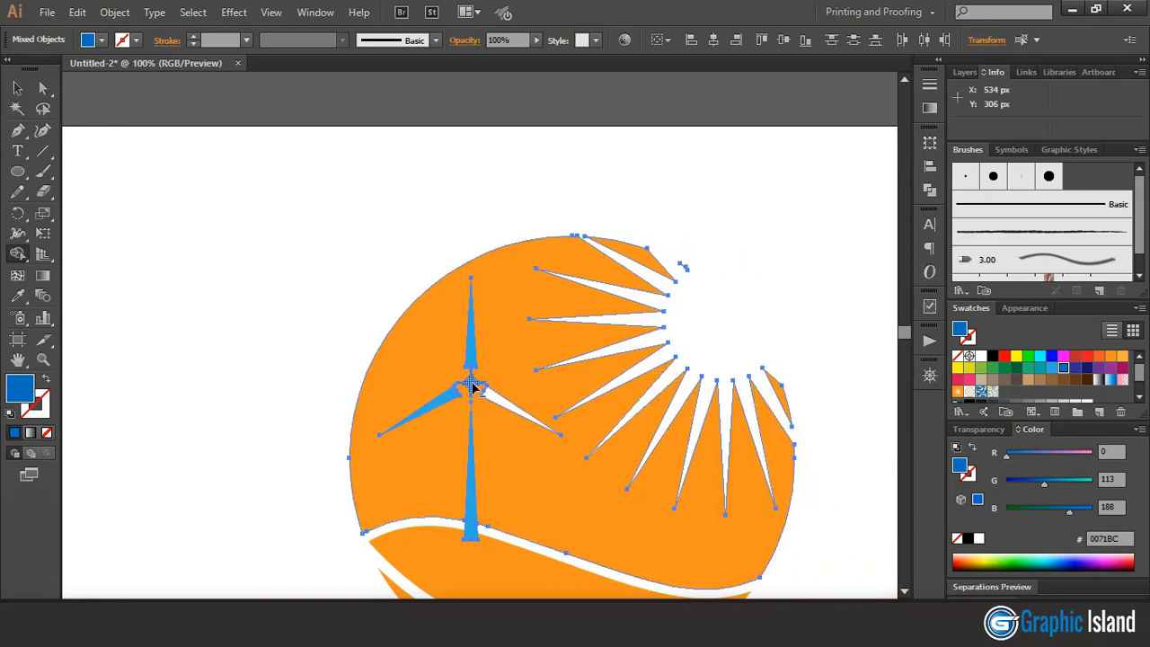
left_click(469, 482)
key("ctrl+z")
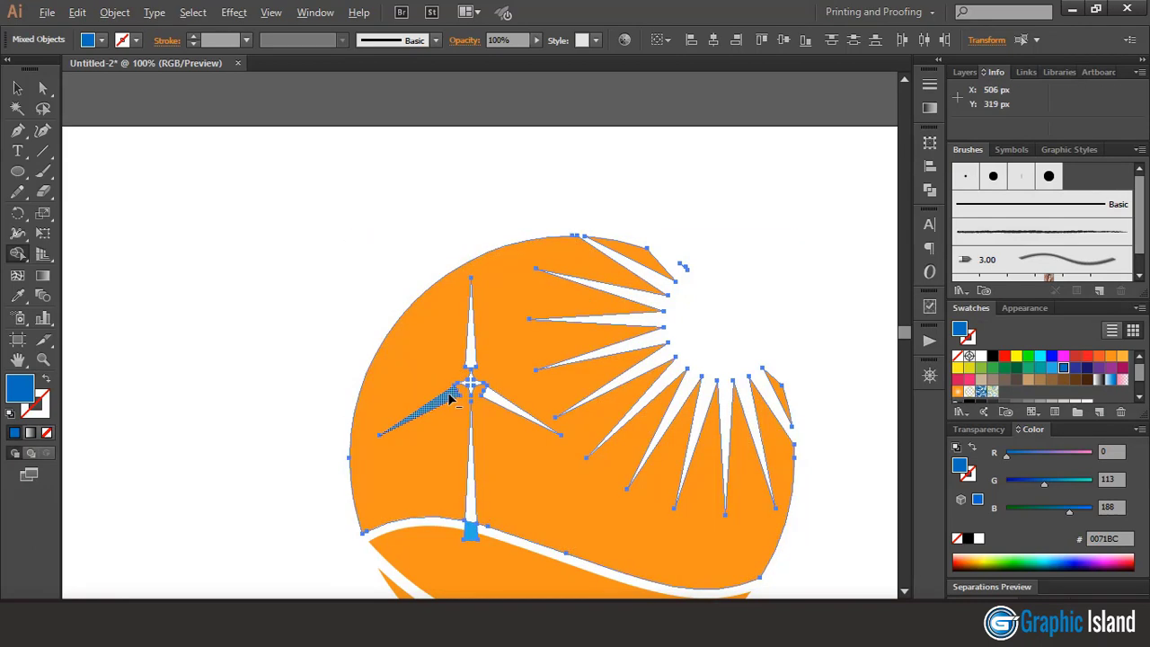
left_click(17, 87)
left_click(187, 190)
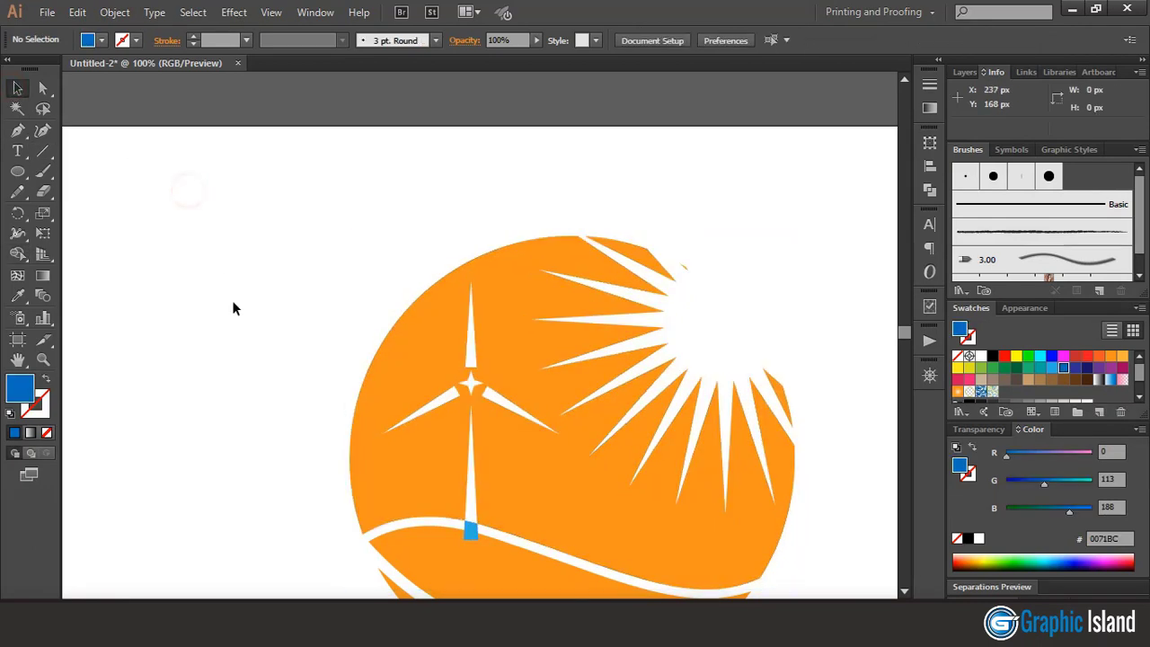
- Delete the stray blue piece at the tower base and the tiny leftover path near the ray tip
left_click(471, 532)
key("Delete")
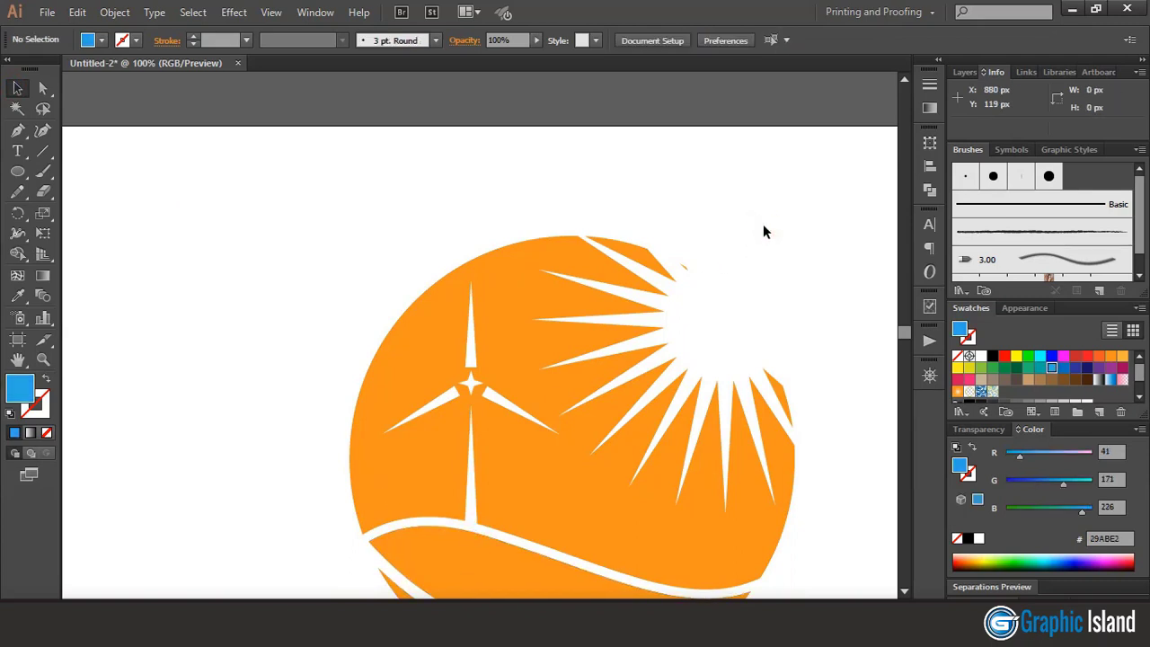
left_click(685, 266)
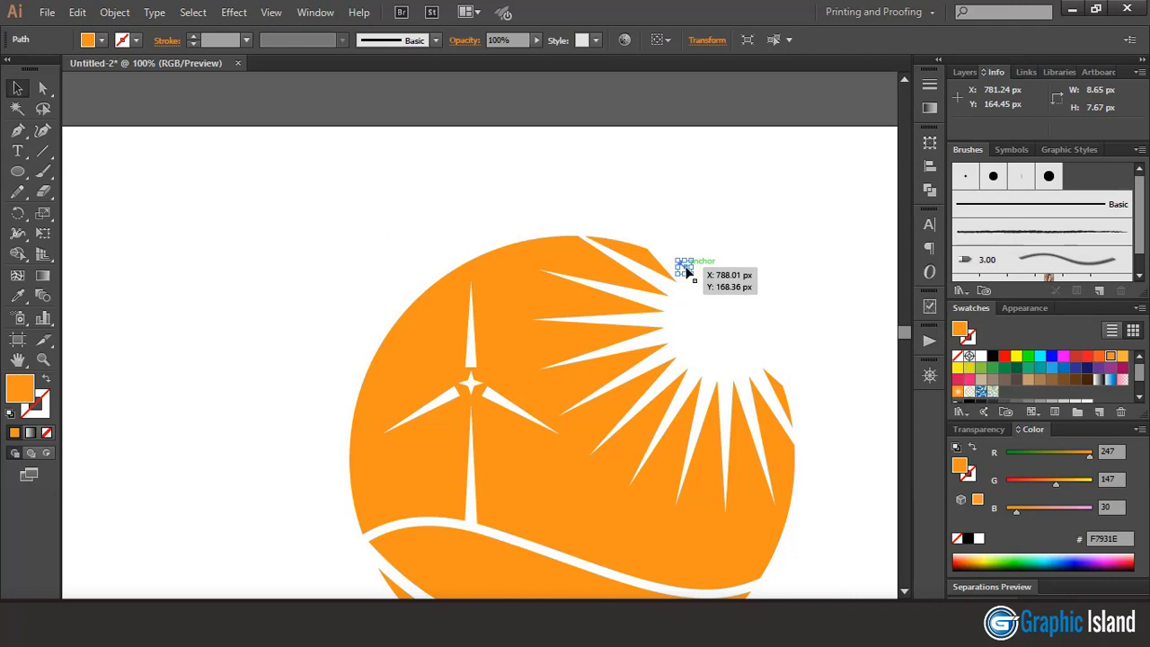
key("Delete")
key("ctrl+minus")
- Fill the lower wave section lime green (6FD838)
left_click(493, 489)
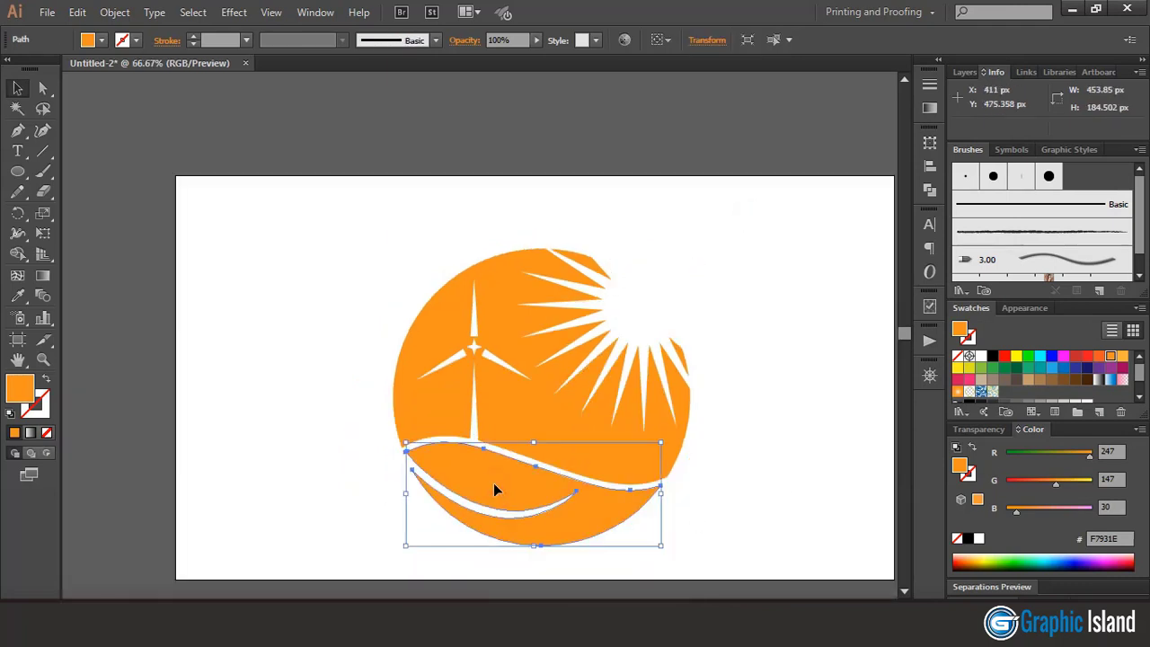
left_click(985, 372)
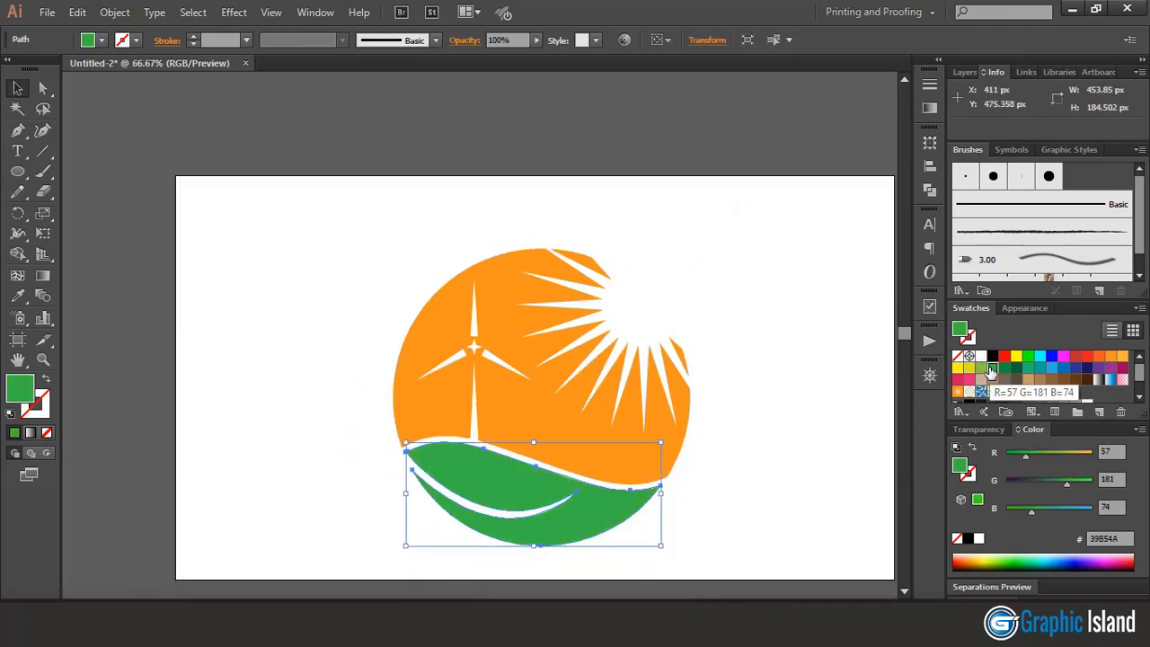
left_click_drag(1066, 485, 1078, 485)
left_click(789, 377)
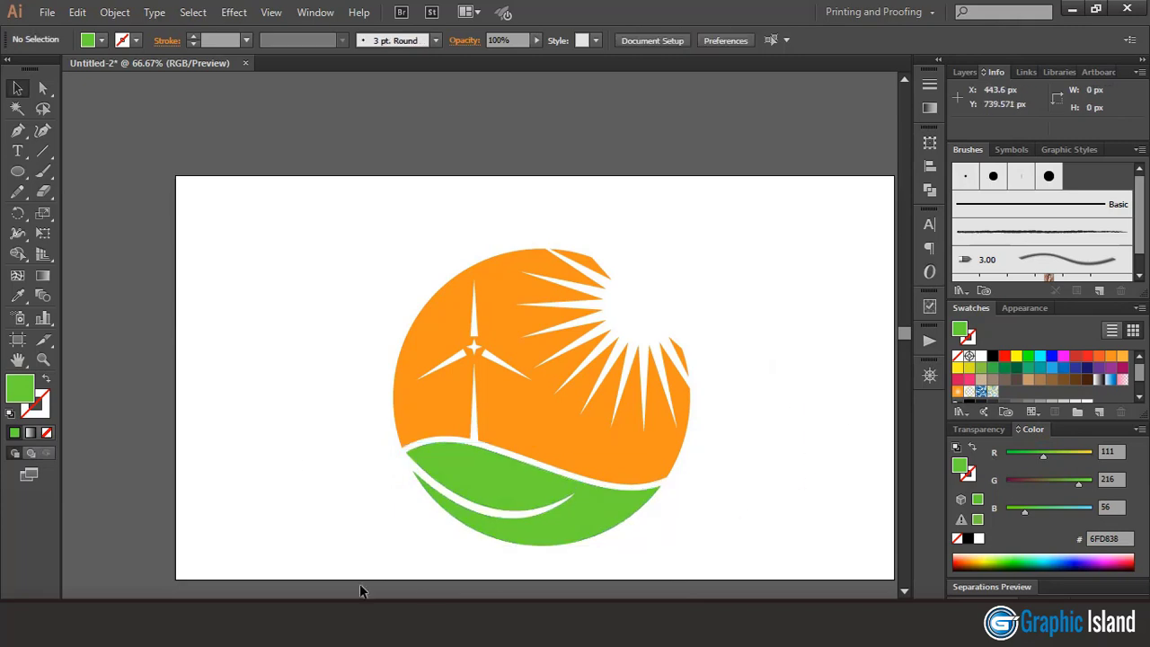
left_click(423, 381)
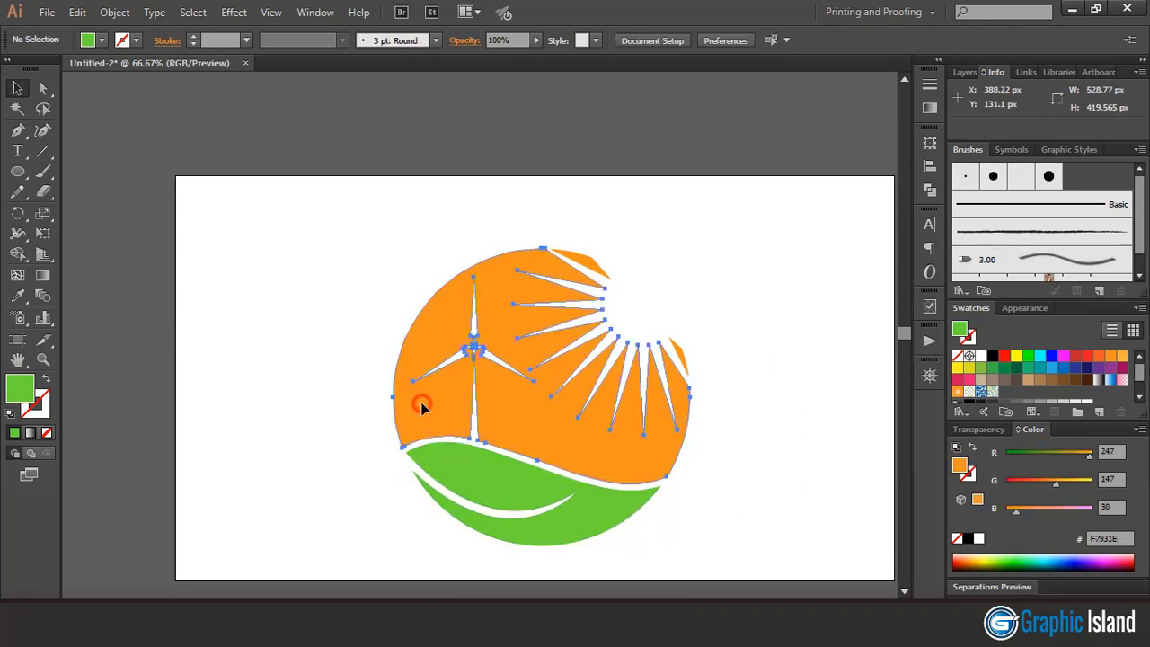
- Fill the upper sun shape and its two orange slivers dark blue (005EBC)
left_click(1064, 368)
left_click_drag(1045, 481, 1037, 480)
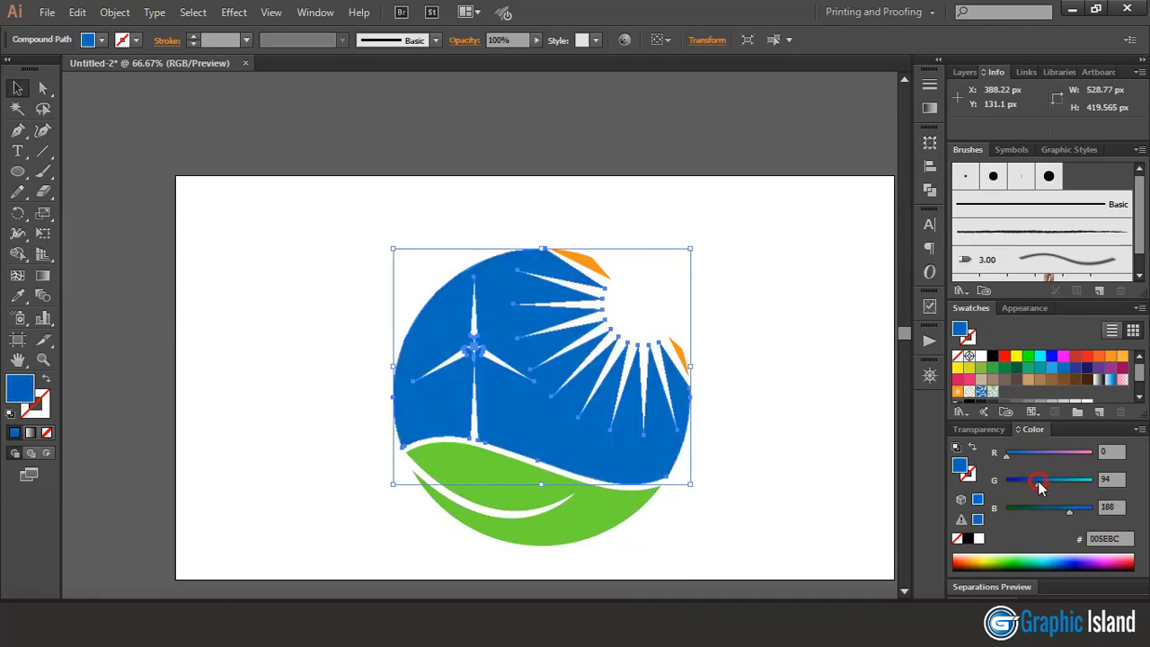
left_click(794, 330)
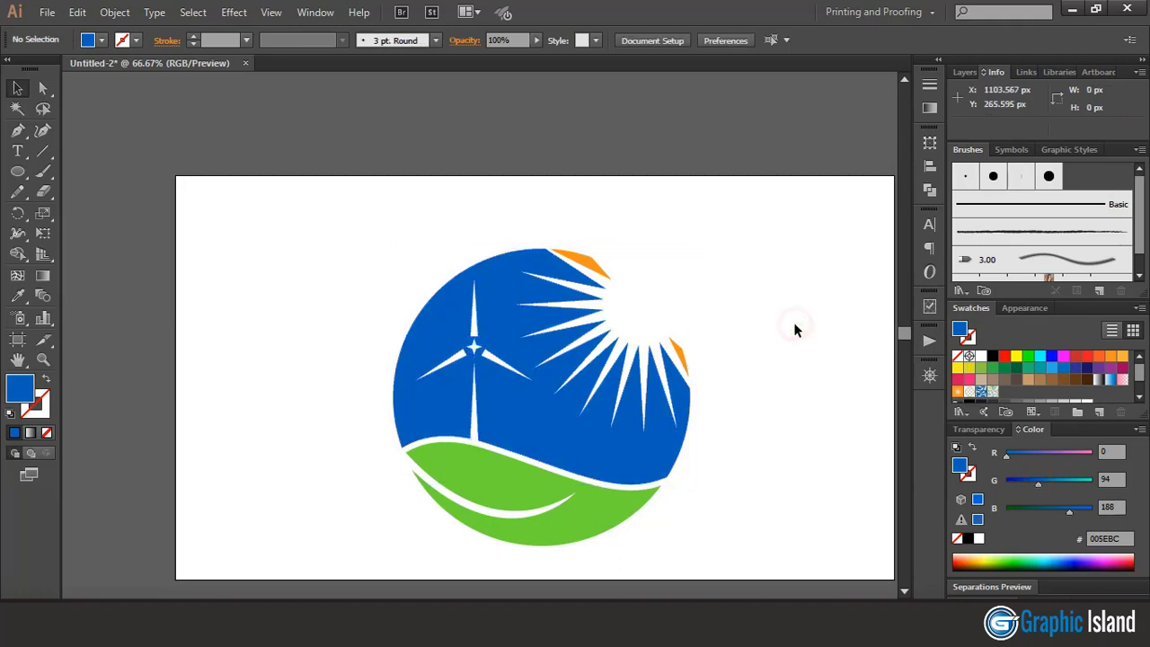
left_click(586, 262)
left_click(680, 356, "shift")
left_click(17, 295)
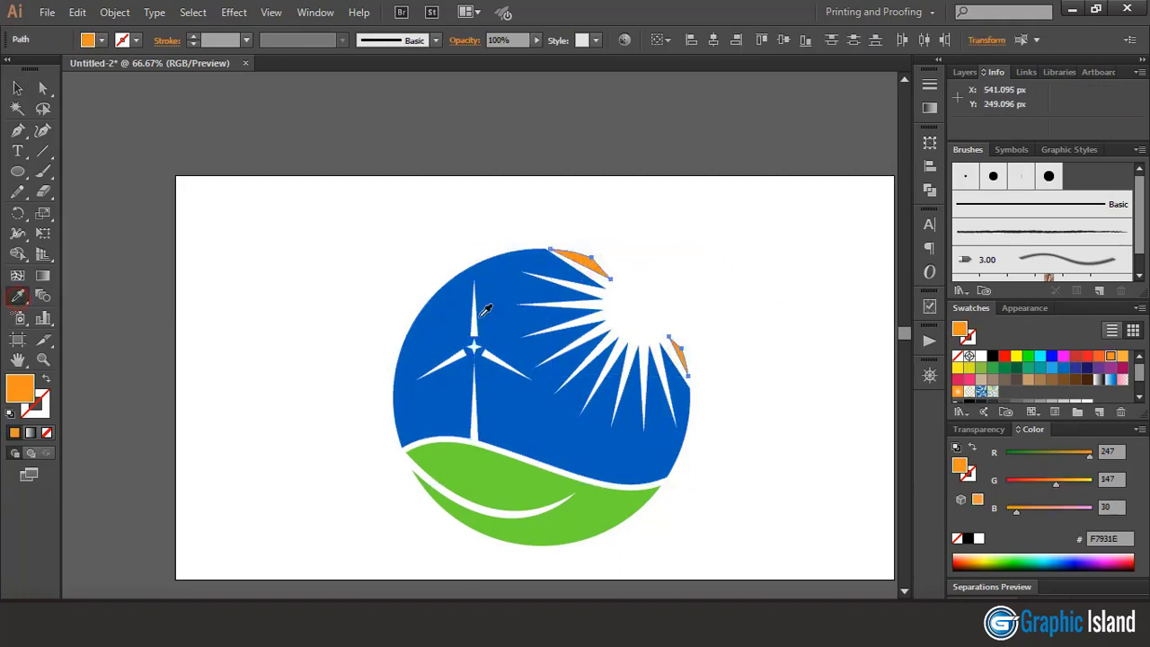
left_click(485, 311)
left_click(11, 93)
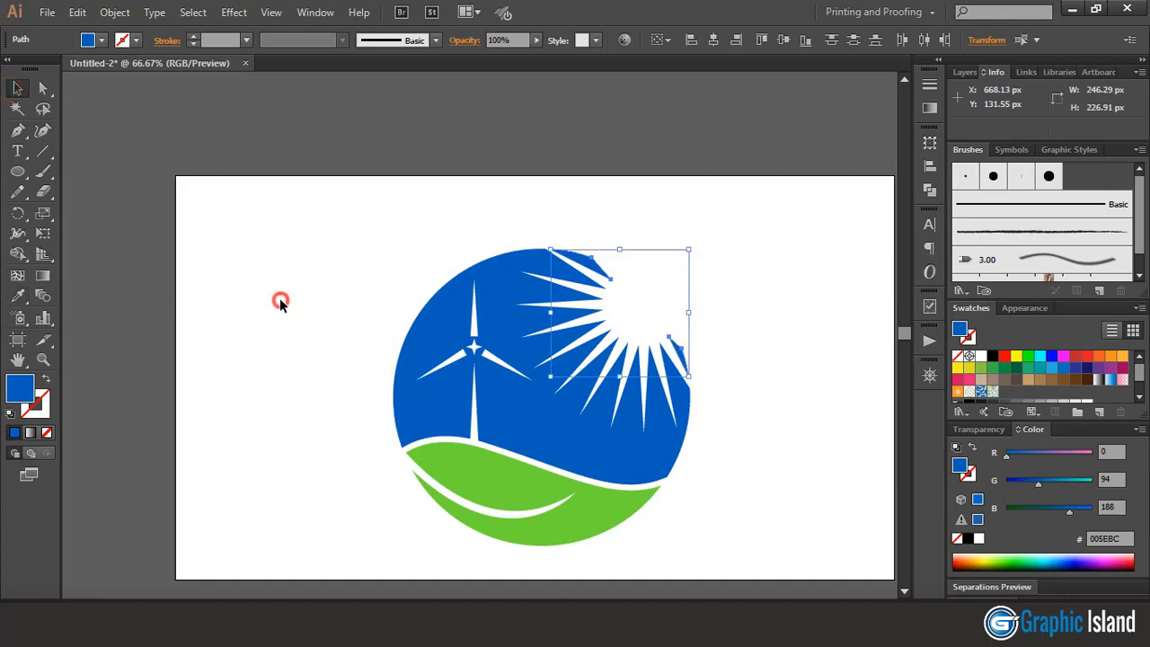
left_click(279, 297)
left_click_drag(336, 235, 768, 563)
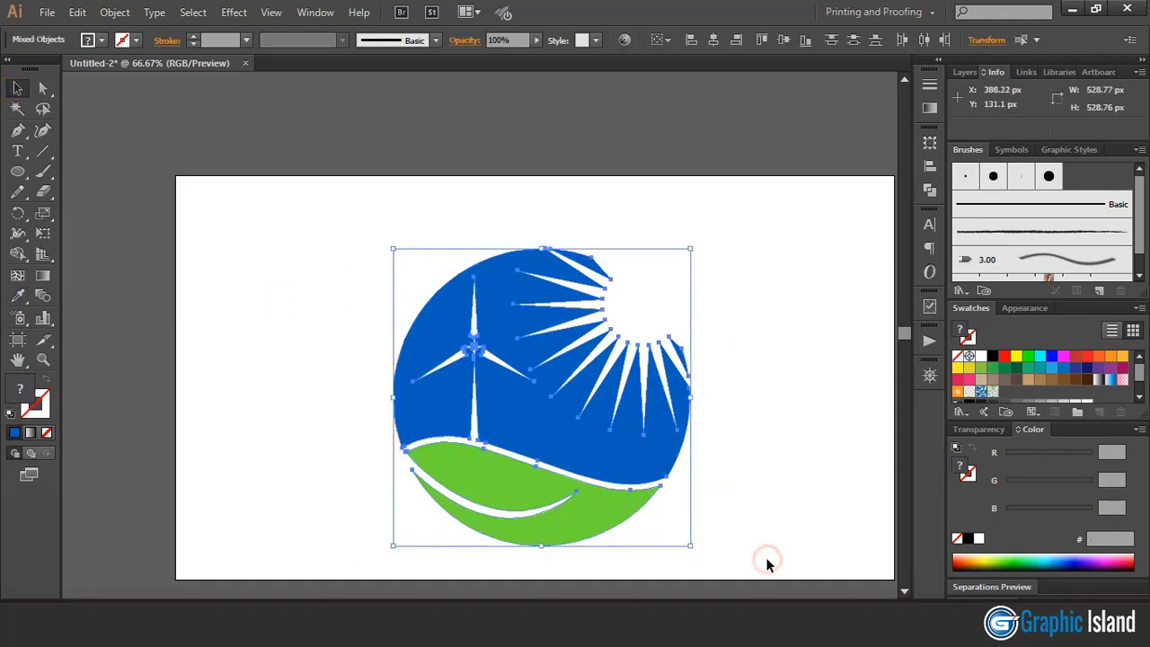
left_click(115, 12)
- Group the logo artwork and start a Myriad Pro 12 pt SmartOPS text line beneath it
left_click(144, 72)
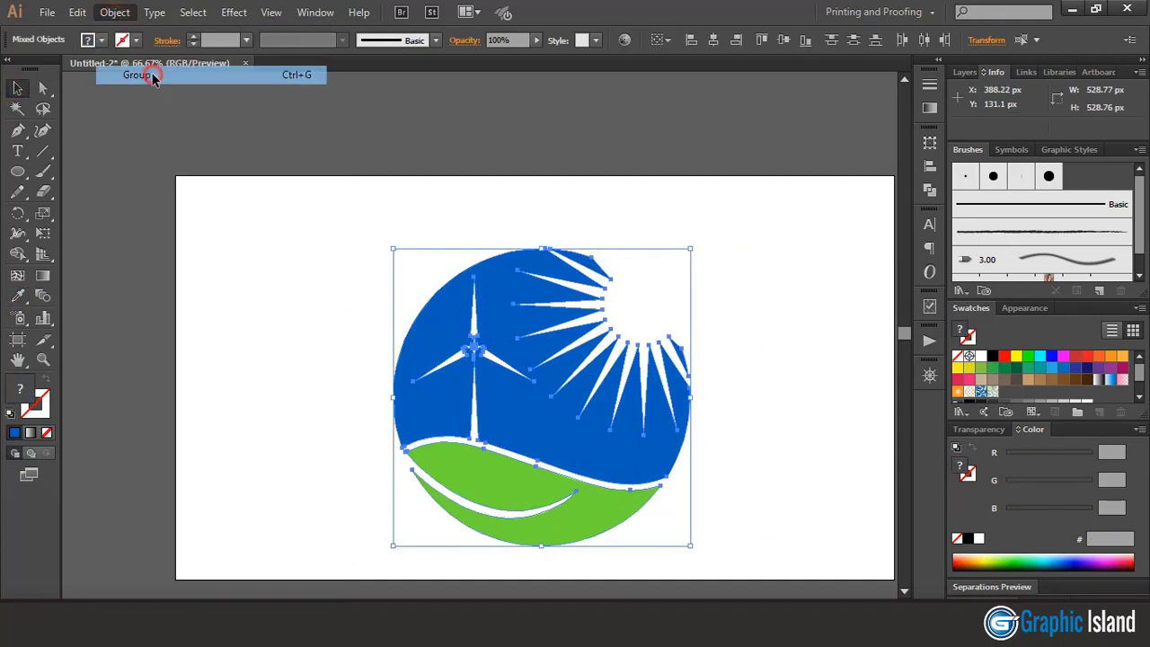
left_click(745, 270)
key("ctrl+0")
left_click(17, 151)
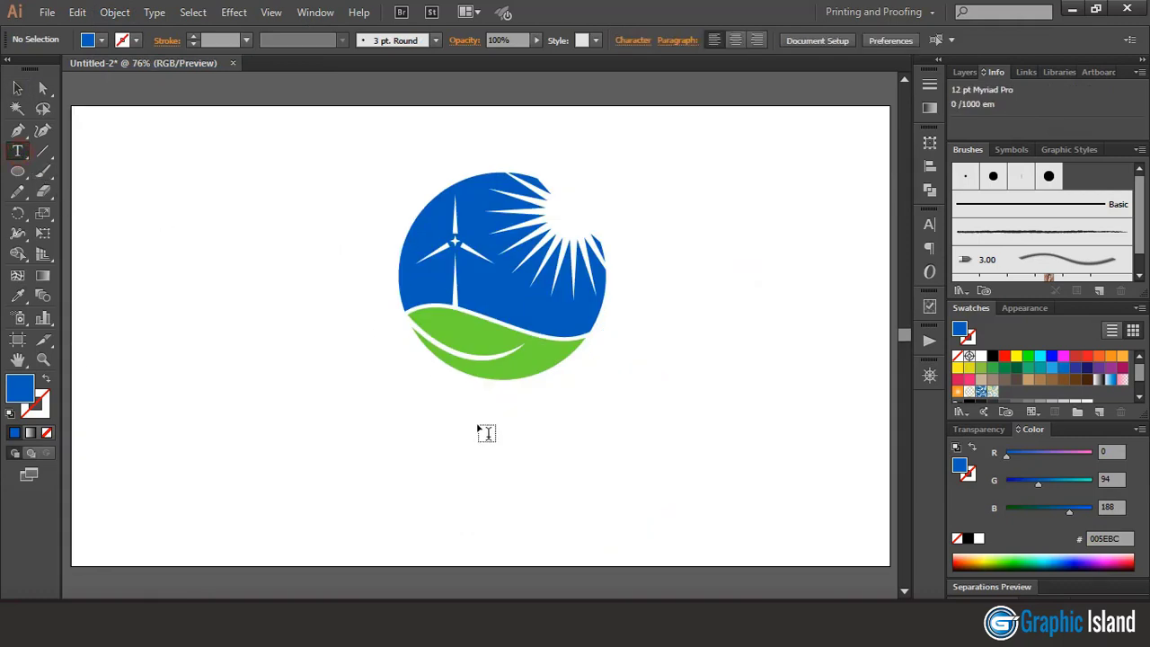
left_click(462, 476)
type("SmartOPS")
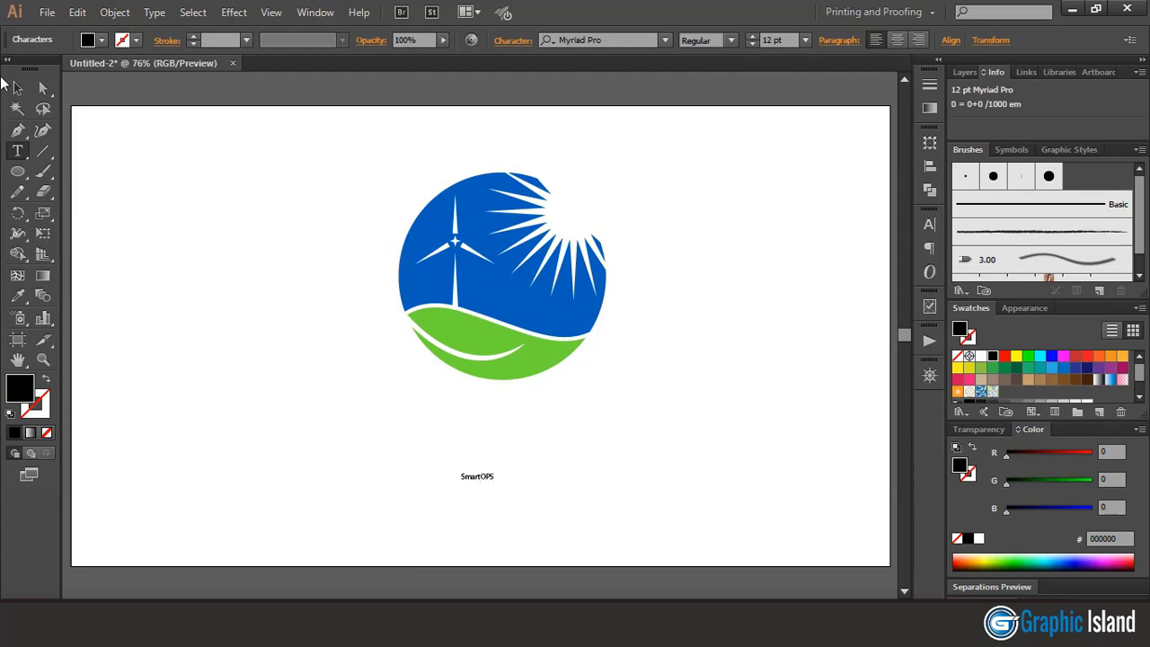
- Scale the SmartOPS text up to 118.5 pt and set it in Oswald Regular
left_click(17, 87)
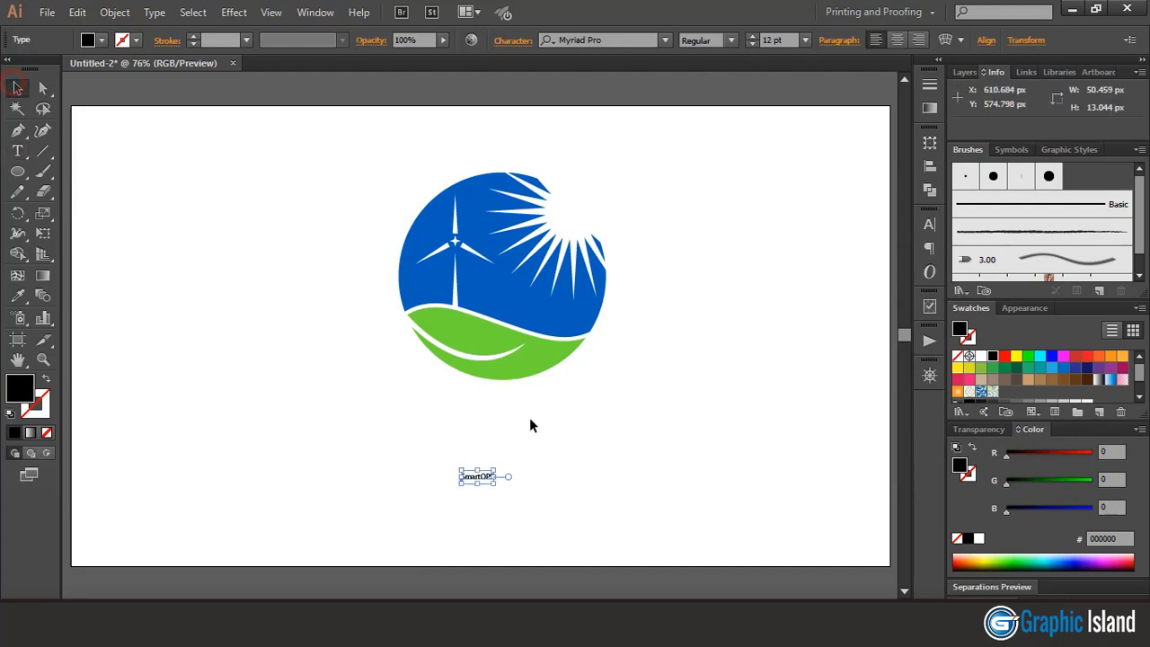
left_click_drag(494, 484, 639, 520)
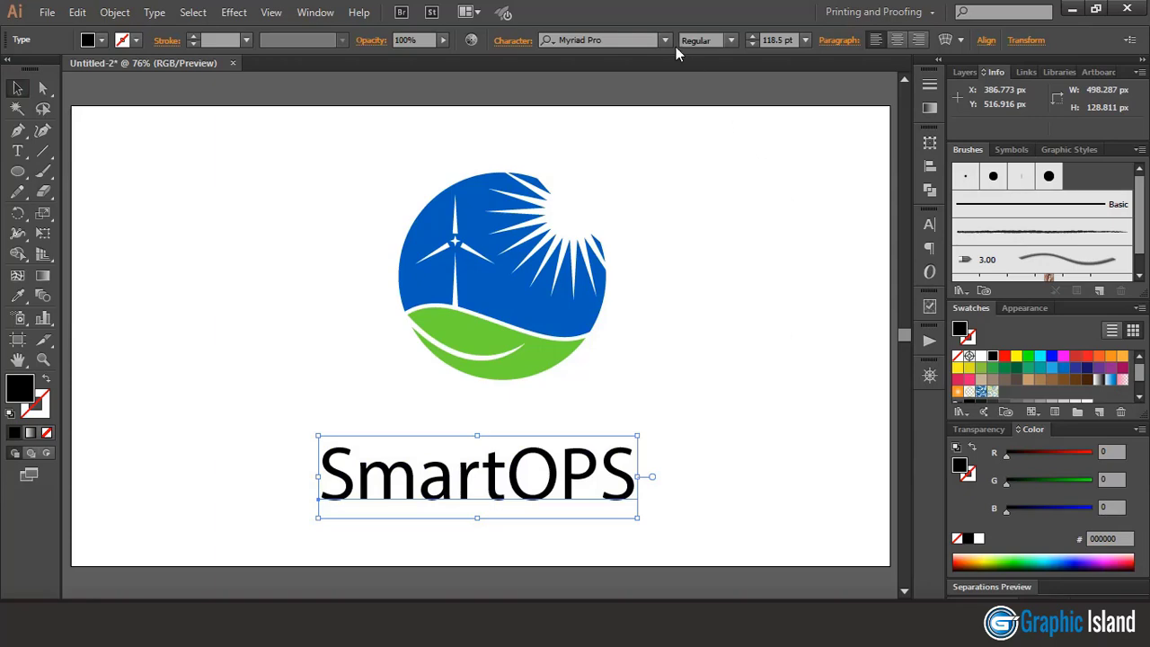
left_click(666, 43)
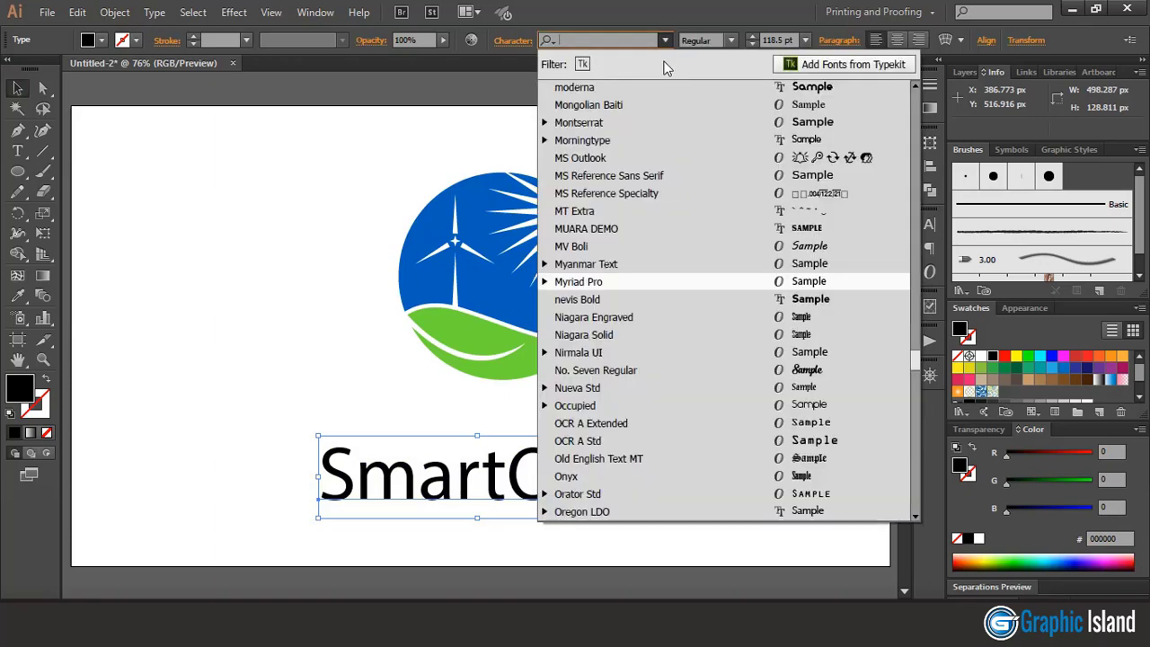
scroll(753, 427, "down", 8)
left_click(754, 408)
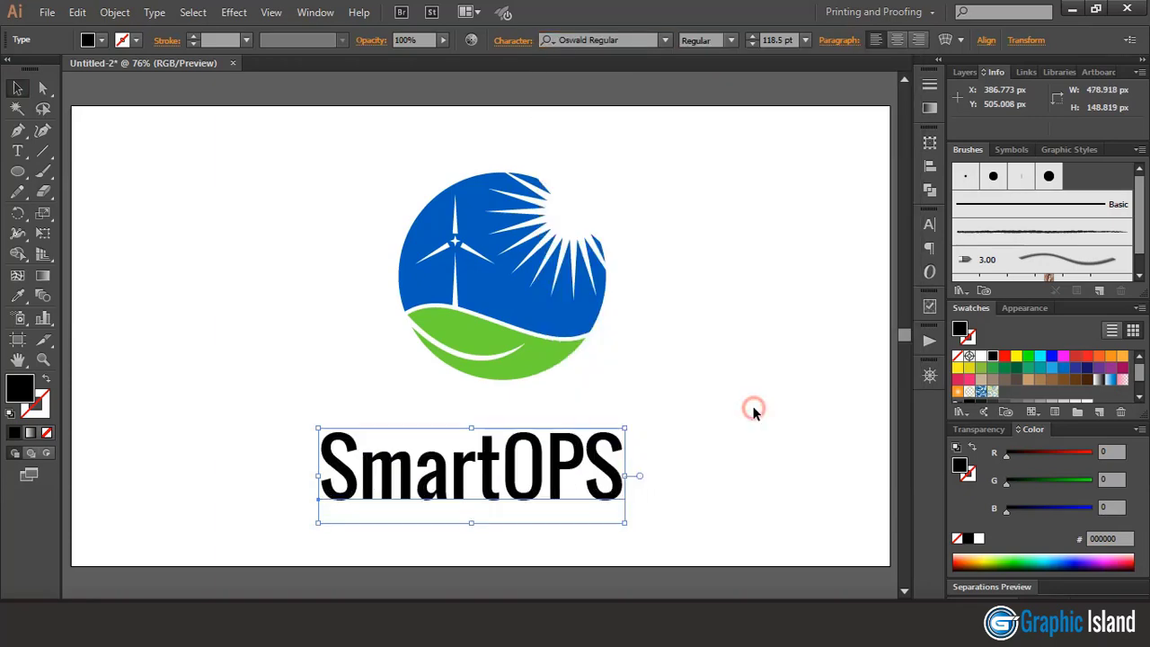
- Expand the SmartOPS text to outlines and colour it the logo's blue (005EBC)
left_click(114, 13)
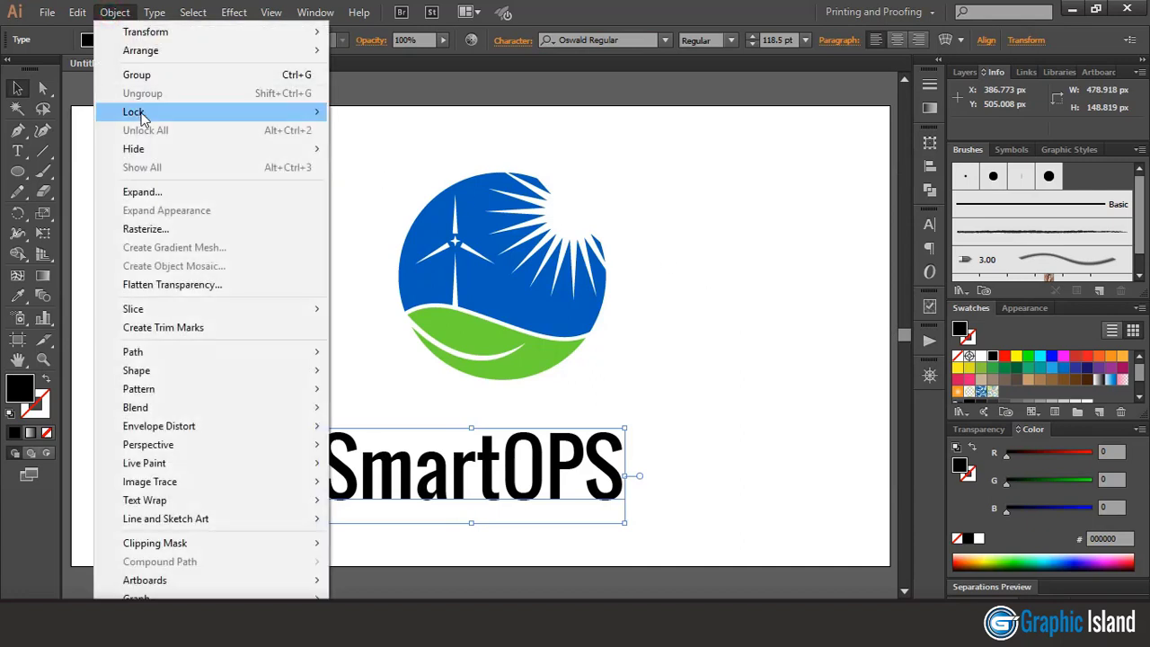
left_click(153, 189)
left_click(555, 406)
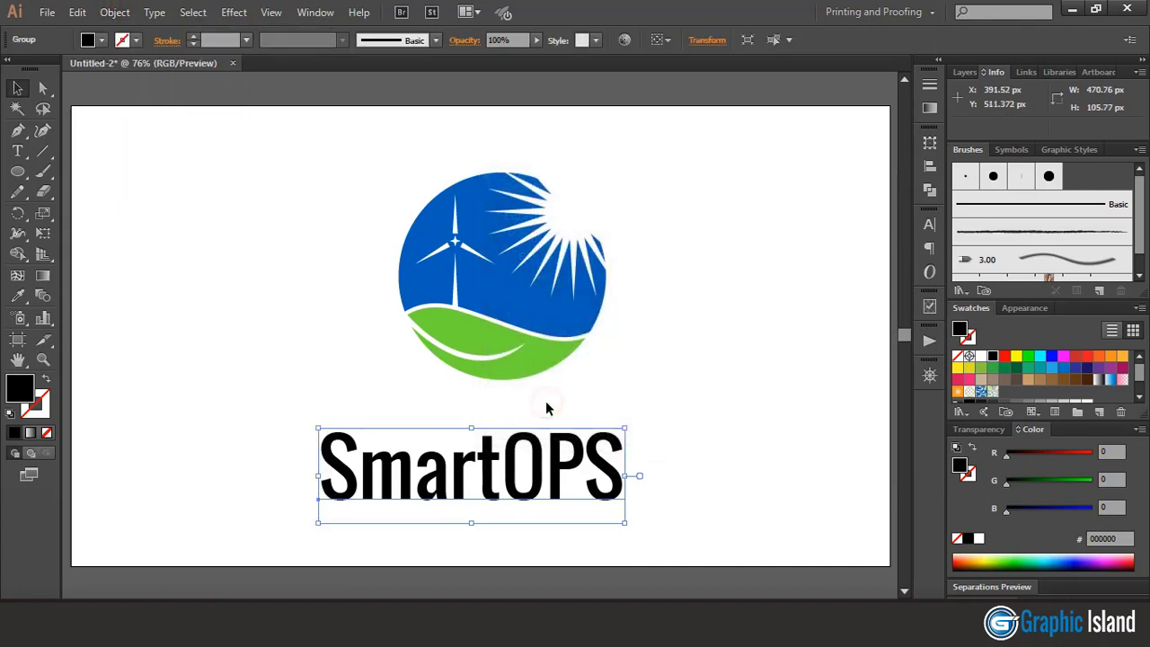
left_click(19, 297)
left_click(509, 281)
key("v")
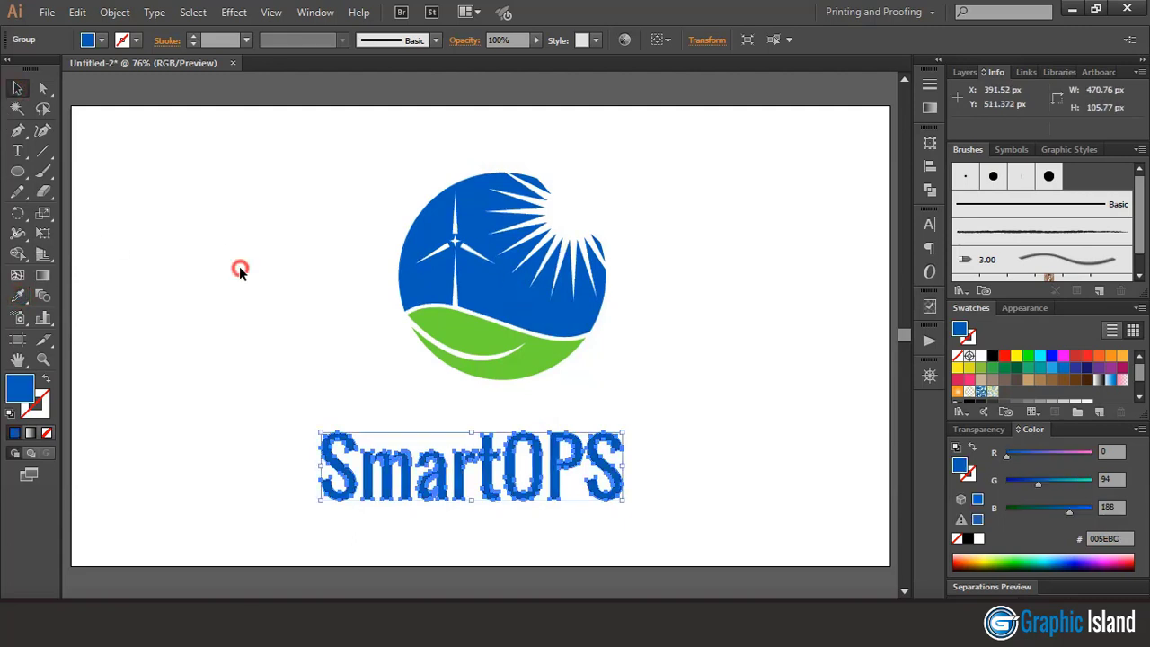
left_click(239, 271)
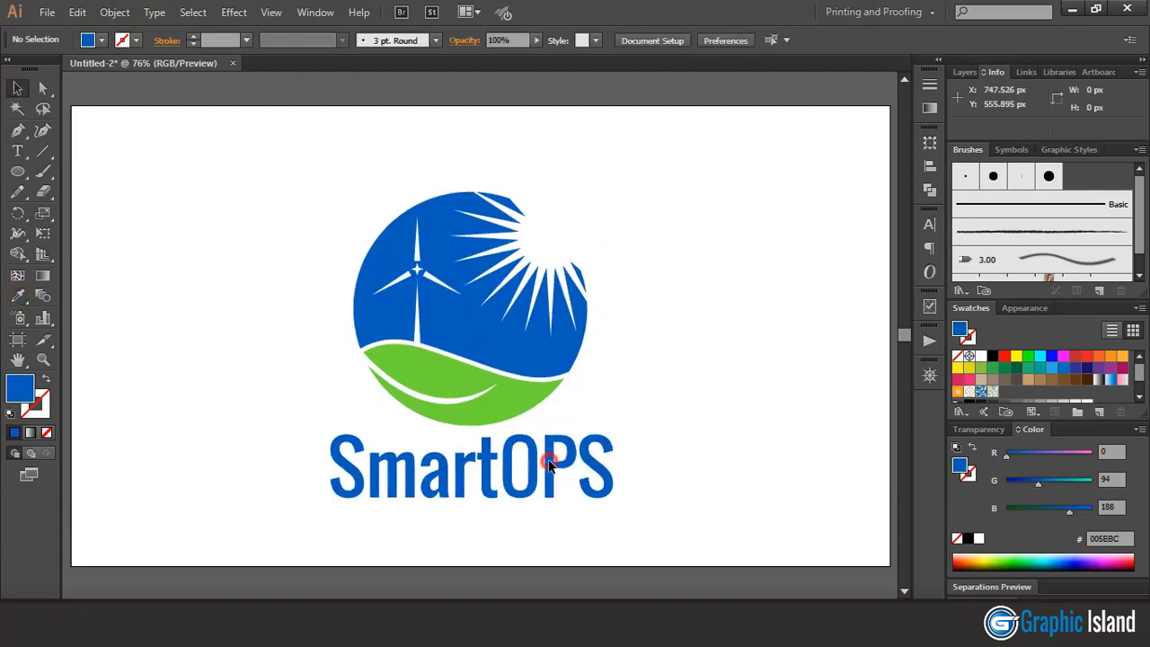
- Recolour the OPS letters the leaf's green (6FD838) inside the wordmark group
double_click(550, 462)
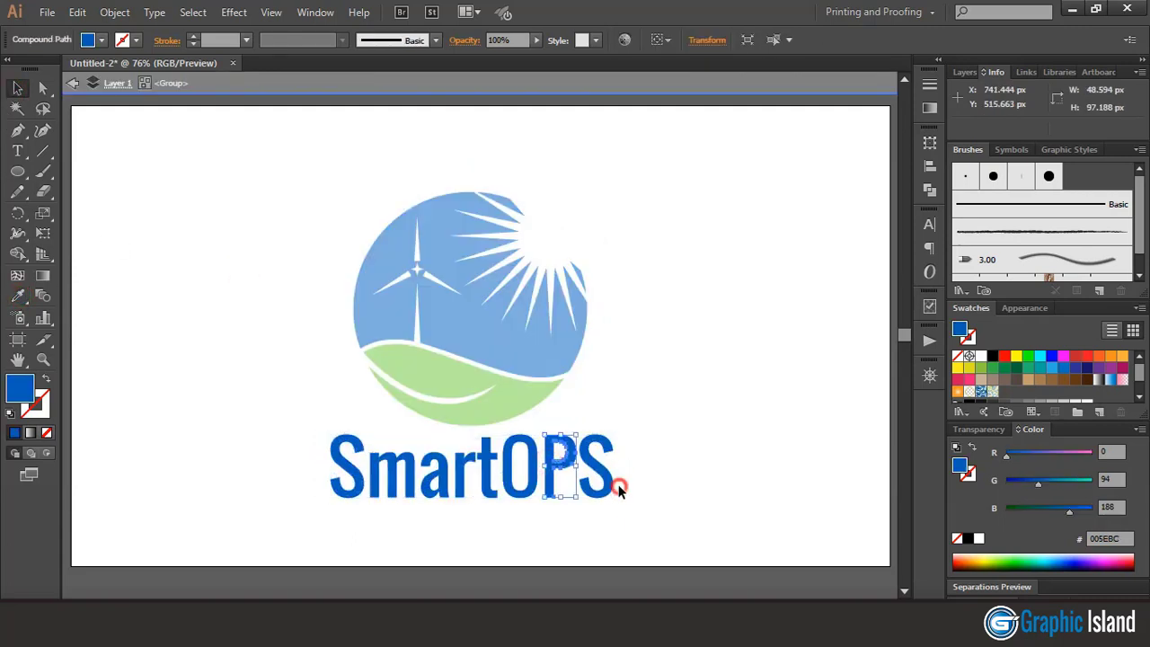
left_click_drag(629, 504, 517, 438)
left_click(19, 296)
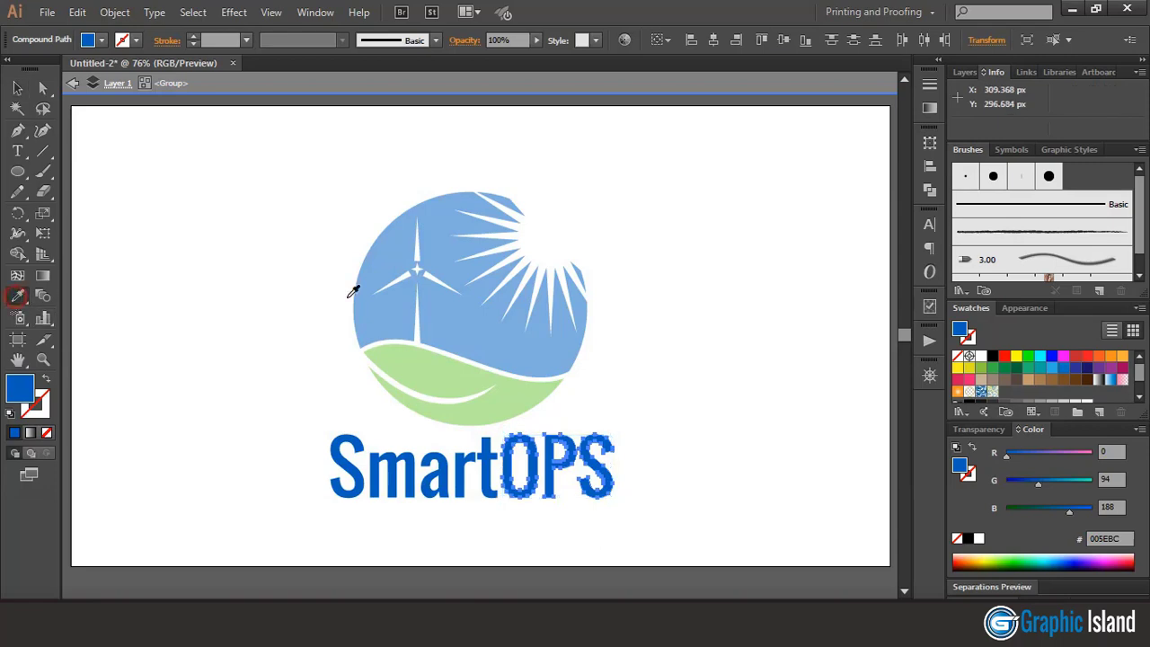
left_click(398, 364)
left_click(16, 90)
double_click(210, 233)
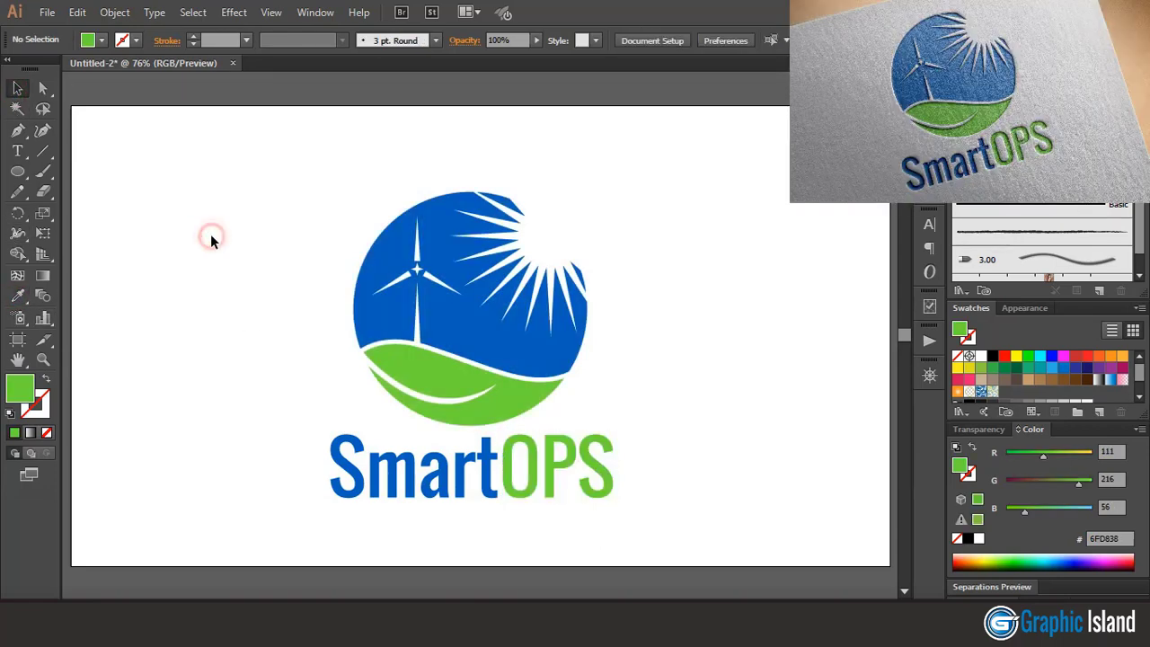
key("ctrl+0")
left_click(46, 12)
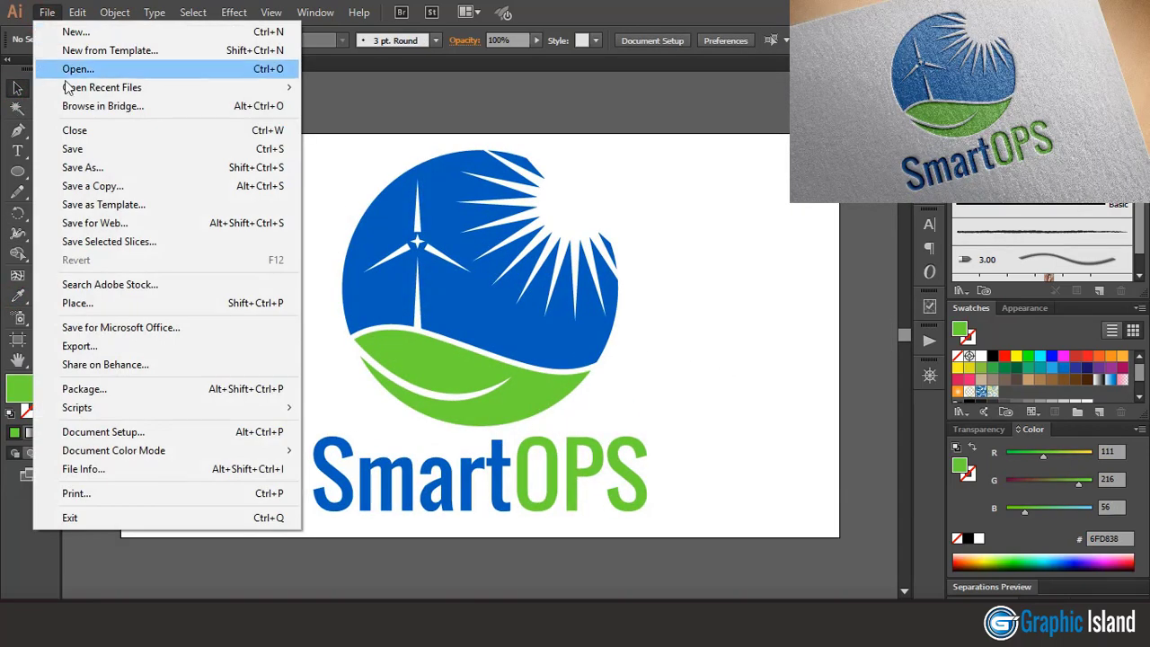
- Save the logo for web as a transparent PNG-24 named 'eee' on the Desktop
left_click(99, 223)
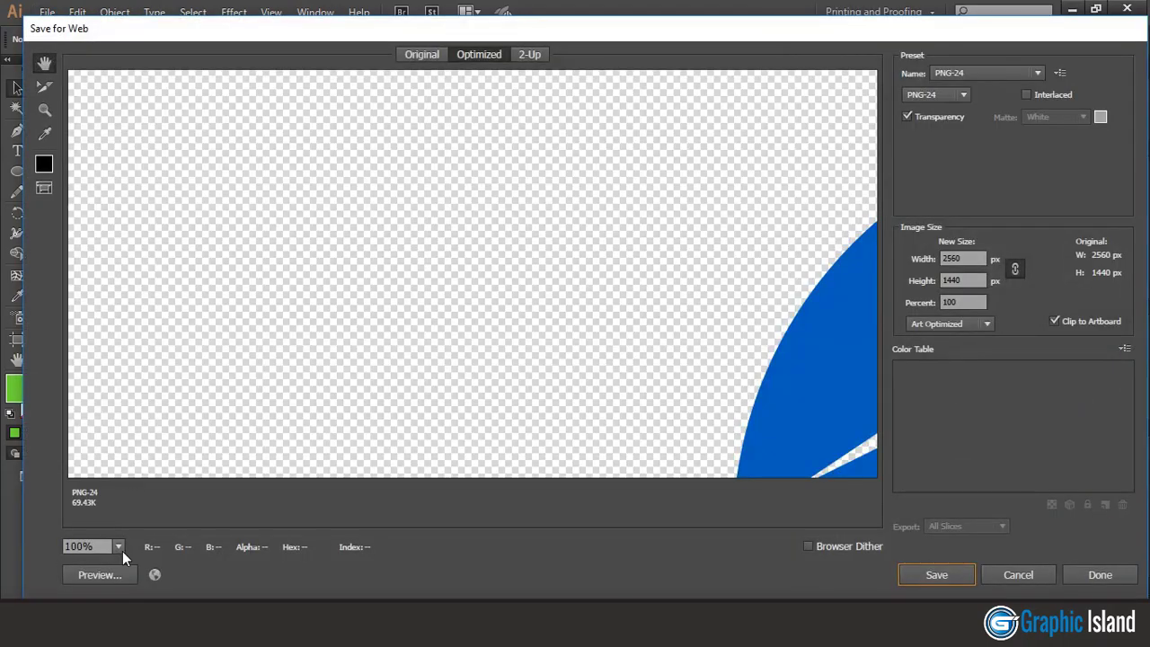
left_click(118, 546)
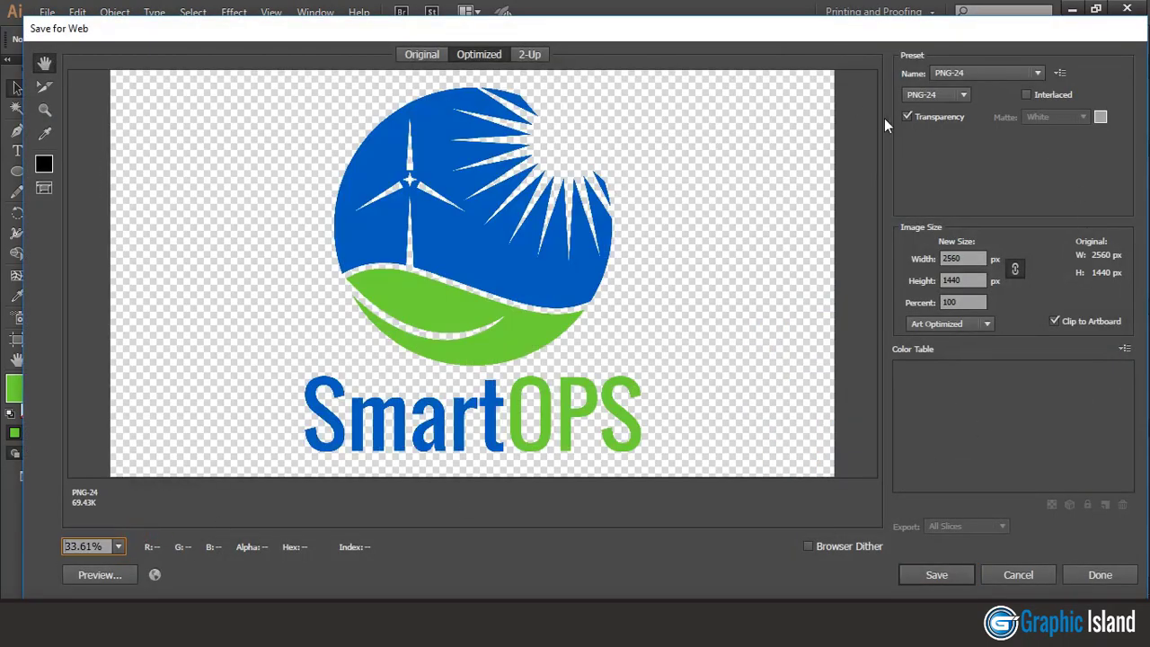
left_click(929, 575)
type("eee")
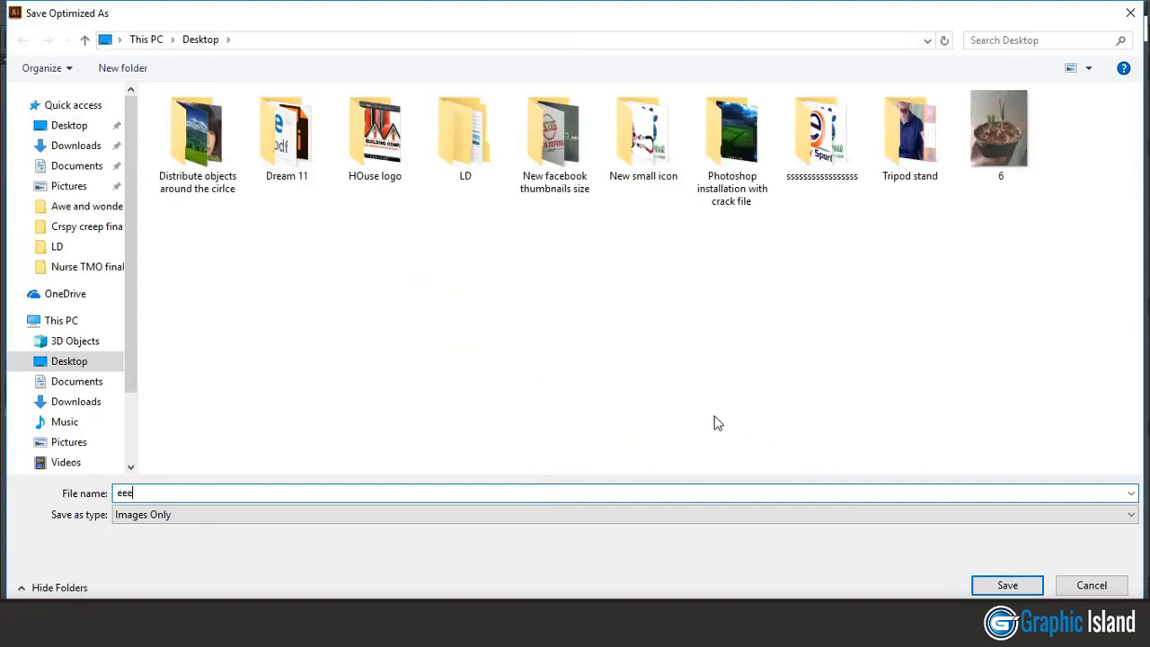
left_click(1007, 585)
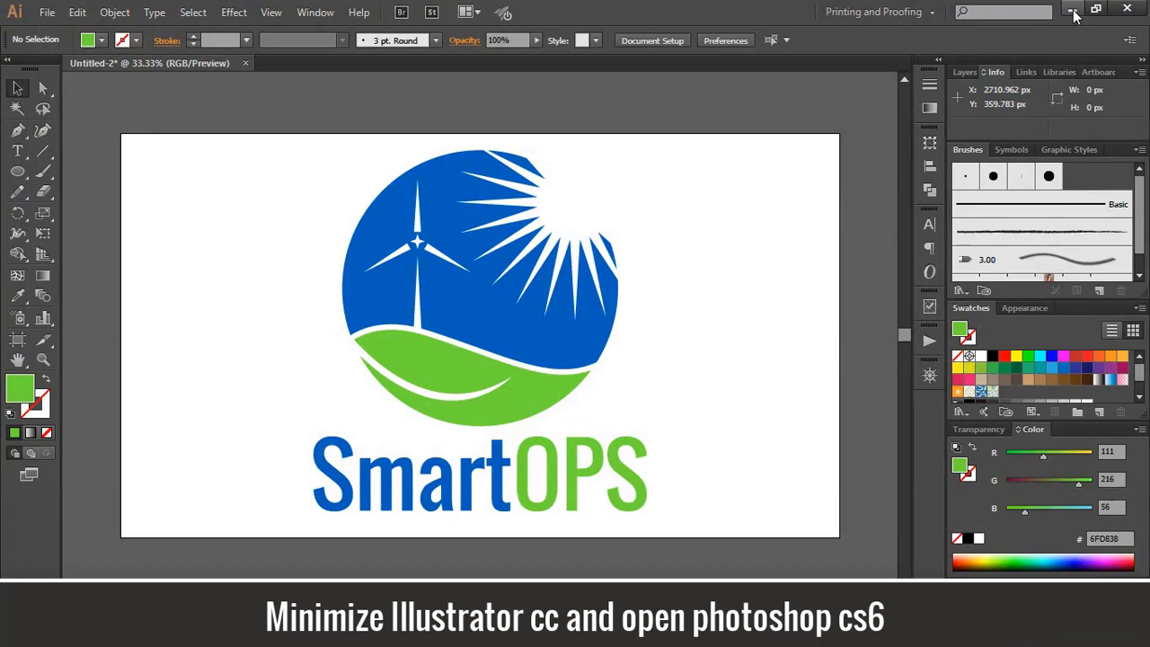
- Minimize Illustrator and launch Adobe Photoshop CS6 (64 Bit) from the Start menu
left_click(1072, 11)
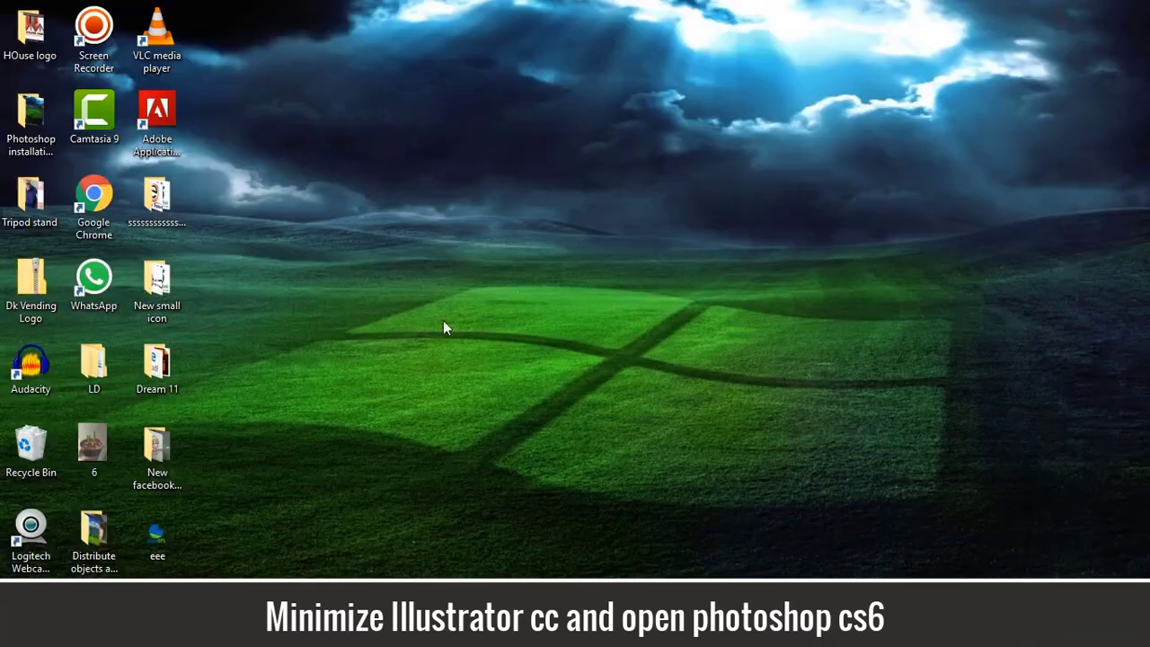
key("super")
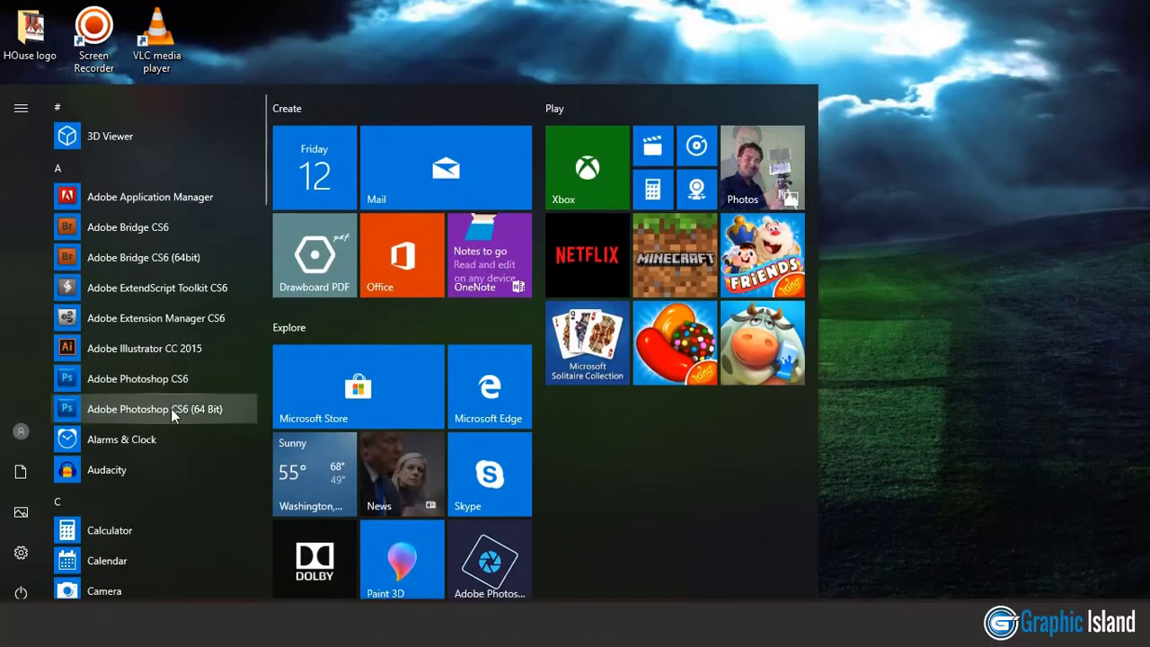
left_click(170, 409)
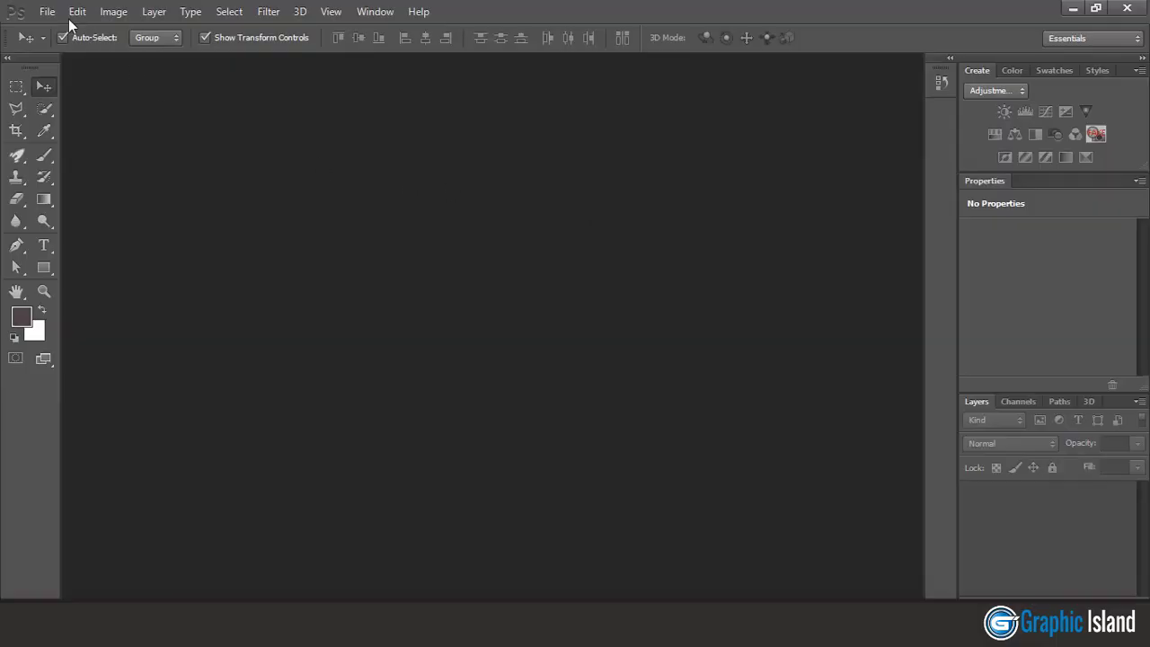
- Open the exported eee.png logo from the Desktop
left_click(47, 11)
left_click(61, 44)
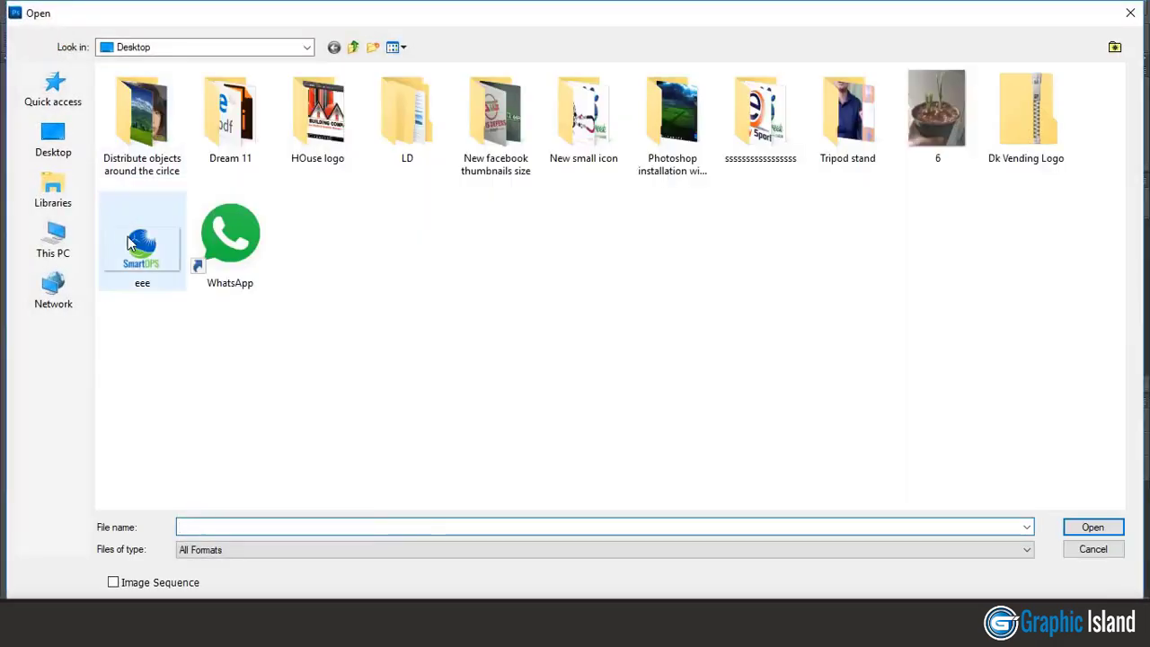
double_click(130, 242)
- Open Logo Mockup - Paper Edition from the mockup folder on Local Disk (E:)
left_click(47, 11)
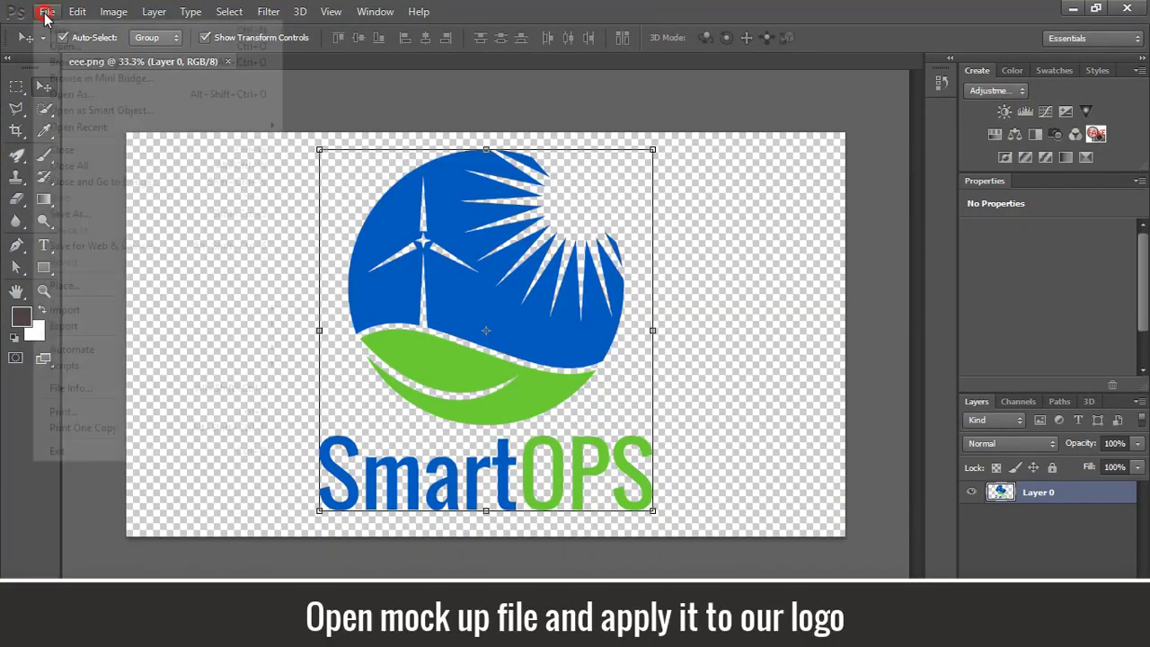
left_click(61, 42)
left_click(68, 238)
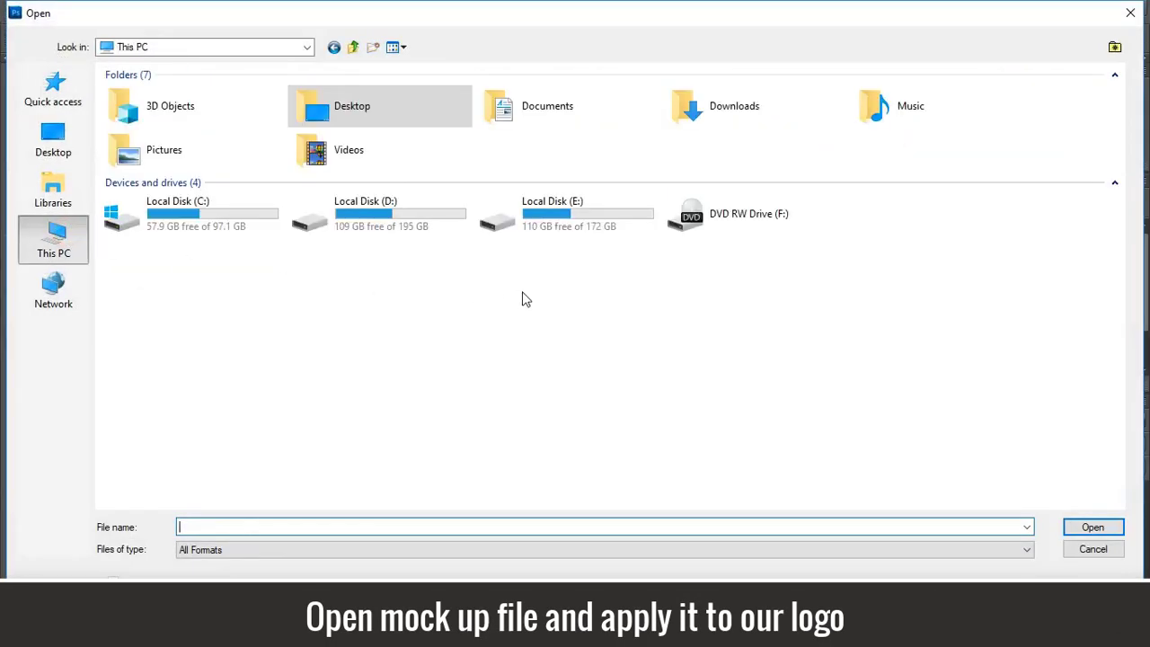
double_click(557, 202)
double_click(244, 235)
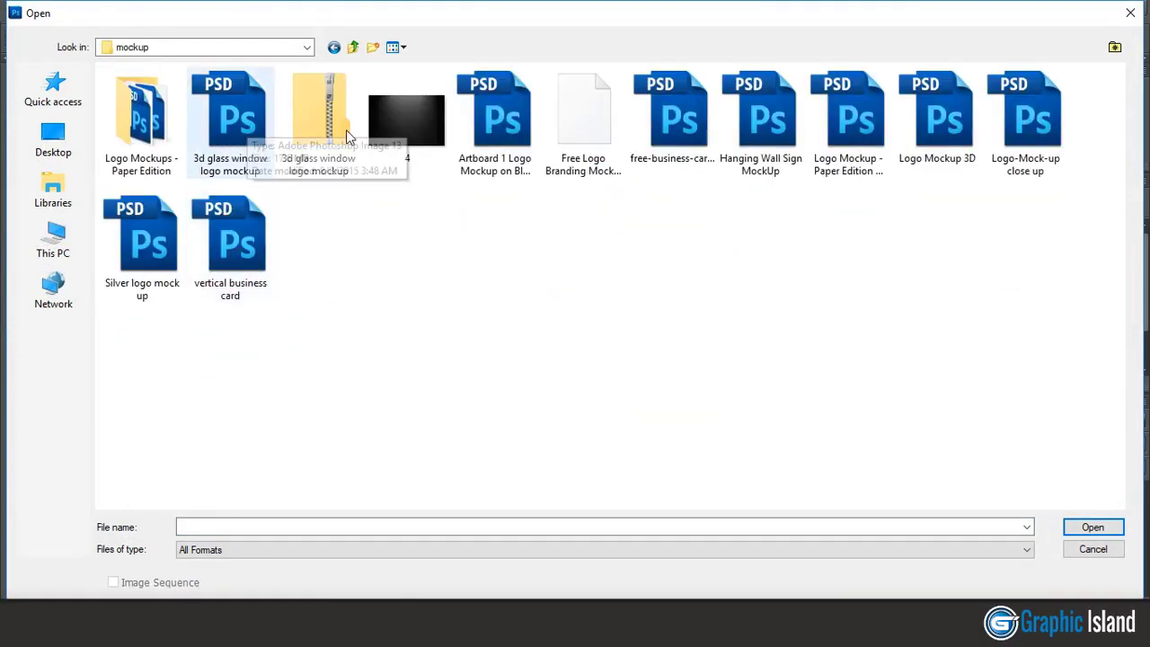
double_click(855, 133)
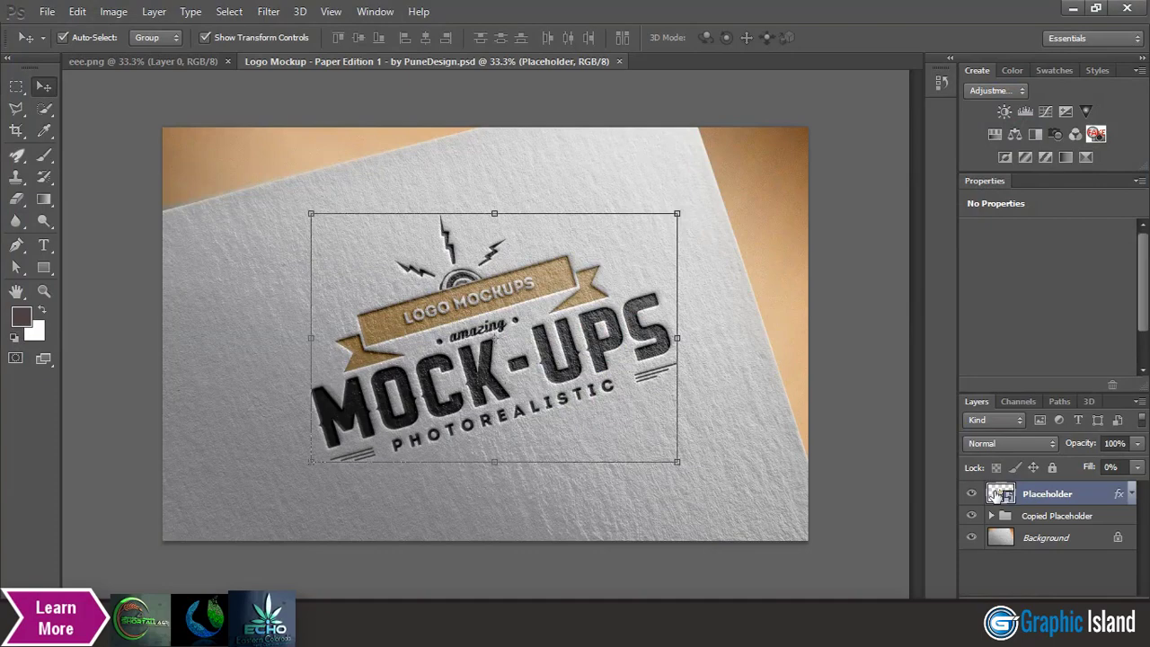
- Edit the Placeholder smart object and drag the SmartOPS logo into it from eee.png
double_click(999, 493)
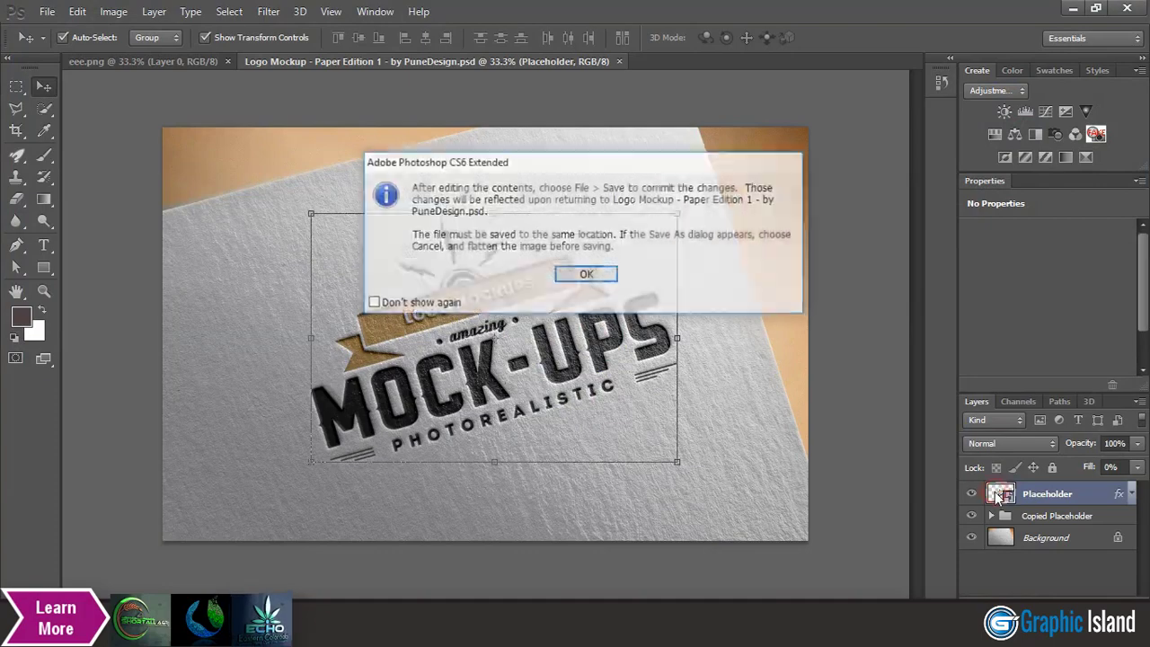
left_click(588, 274)
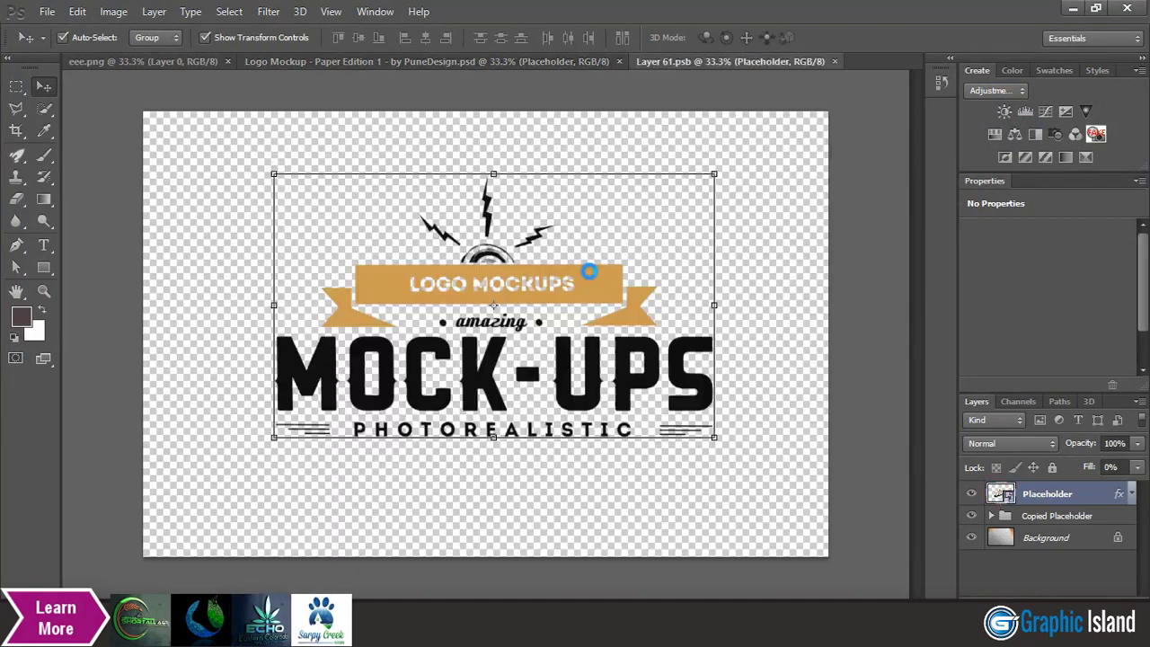
left_click(153, 60)
mouse_move(483, 278)
left_mouse_down()
mouse_move(695, 121)
mouse_move(483, 321)
mouse_move(505, 311)
left_mouse_up()
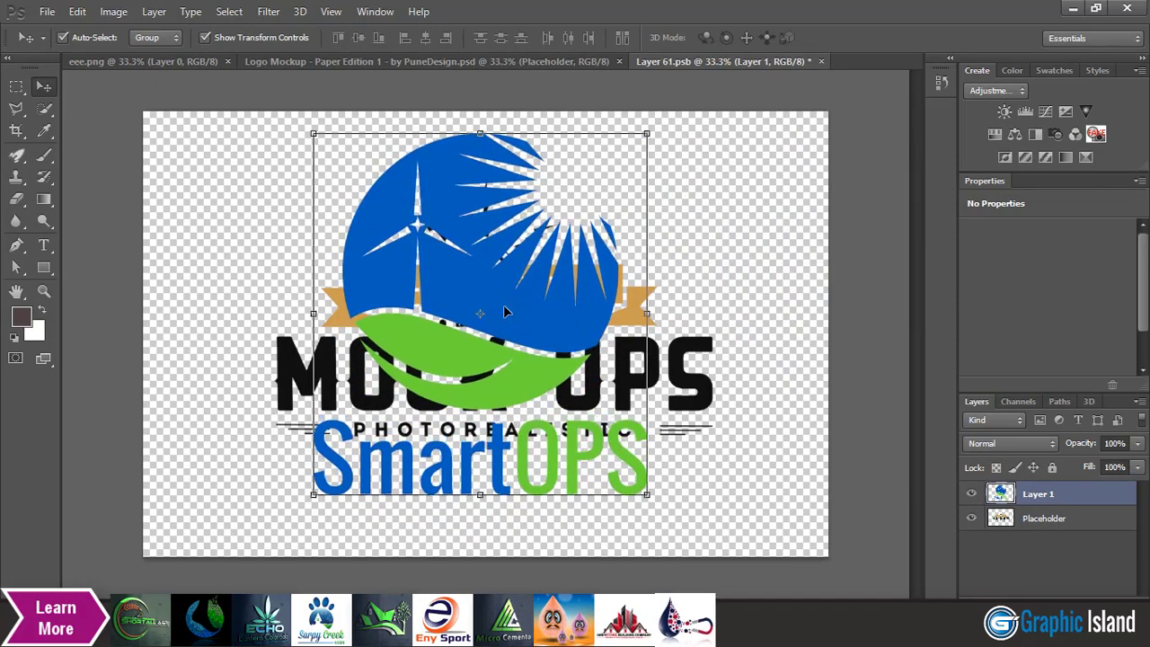
- Scale the logo to 96%, hide the old Placeholder artwork, and save Layer 61.psb
left_click_drag(645, 134, 640, 141)
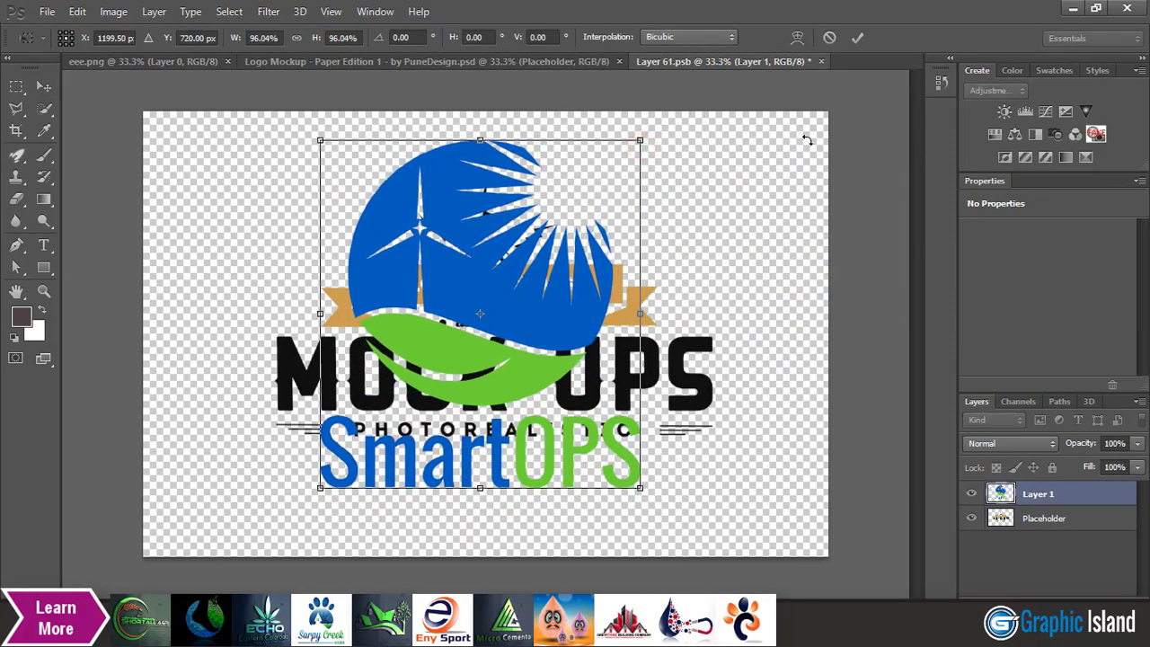
left_click(856, 38)
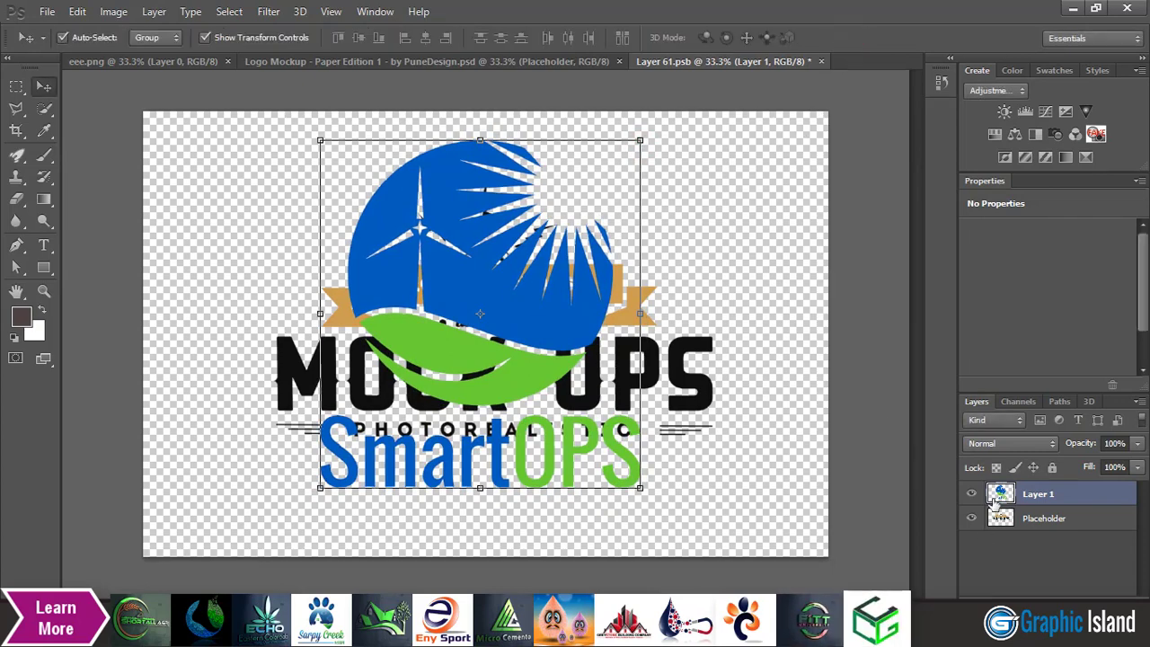
left_click(970, 518)
left_click(821, 61)
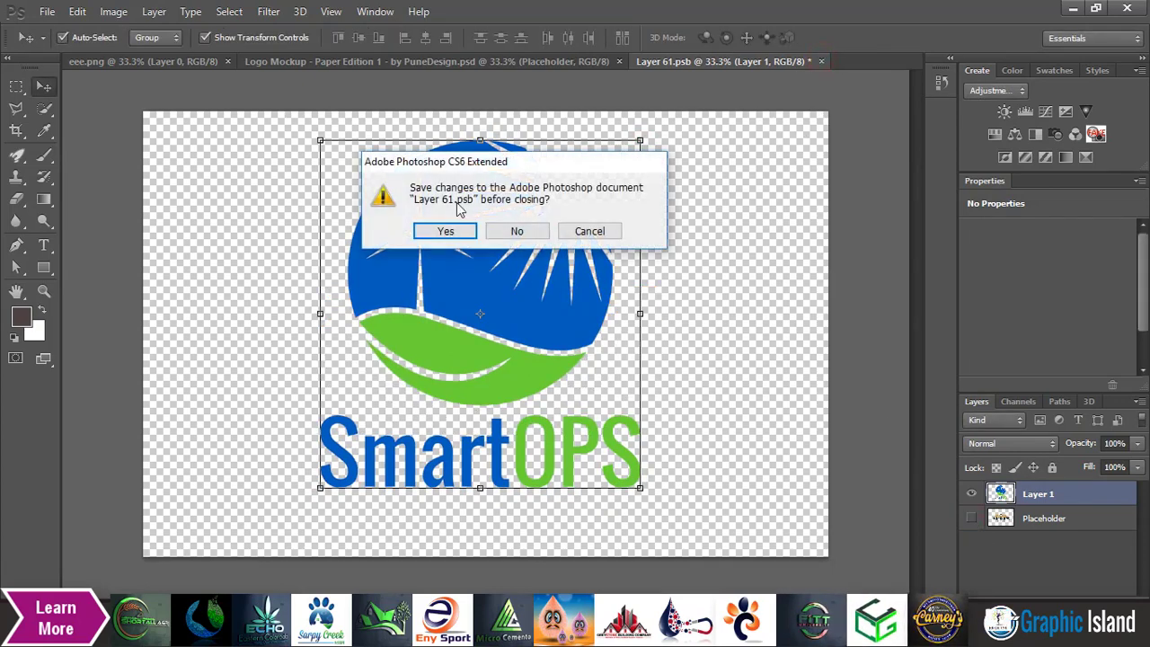
left_click(446, 232)
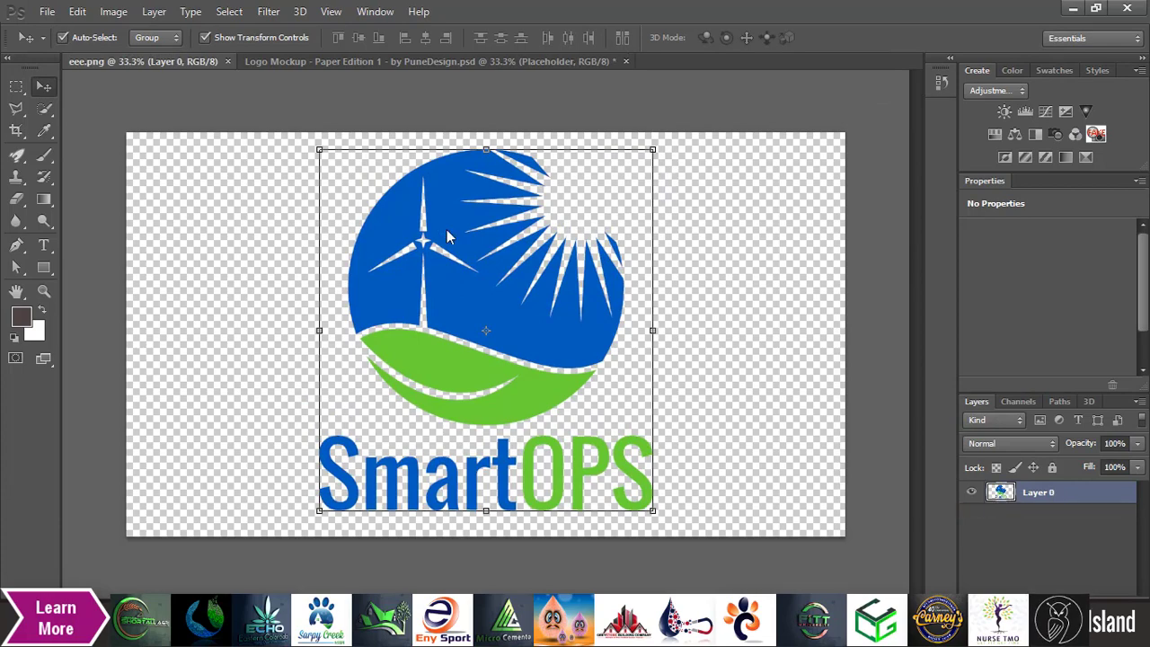
- Switch to the Logo Mockup - Paper Edition document and deselect the Placeholder layer
left_click(287, 59)
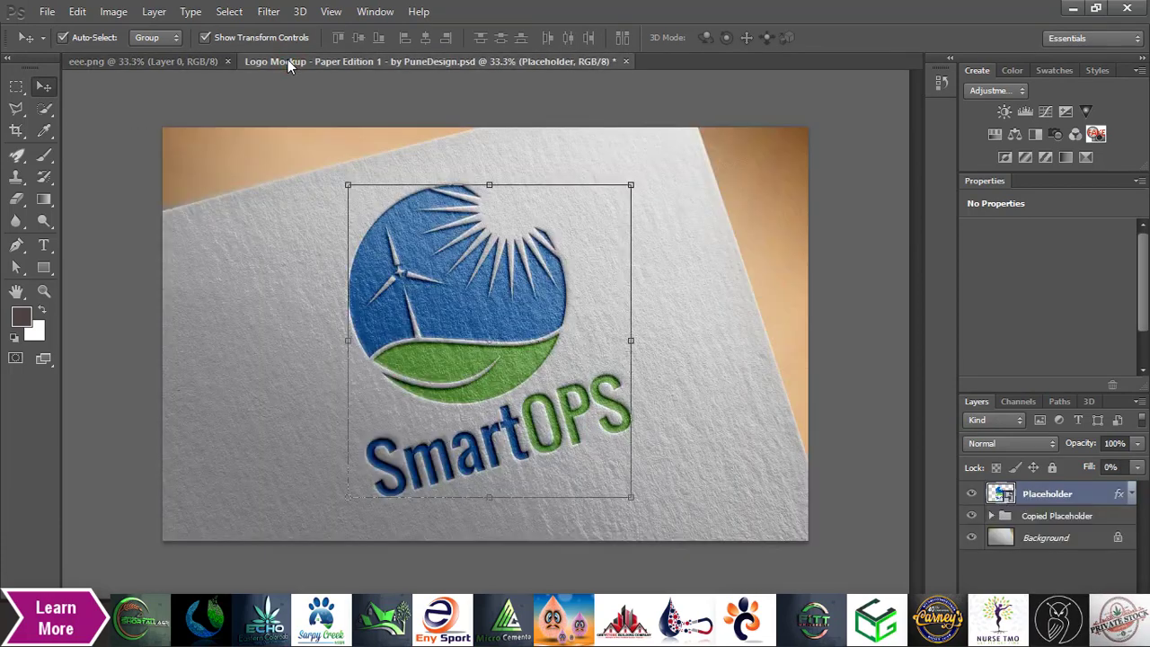
left_click(881, 259)
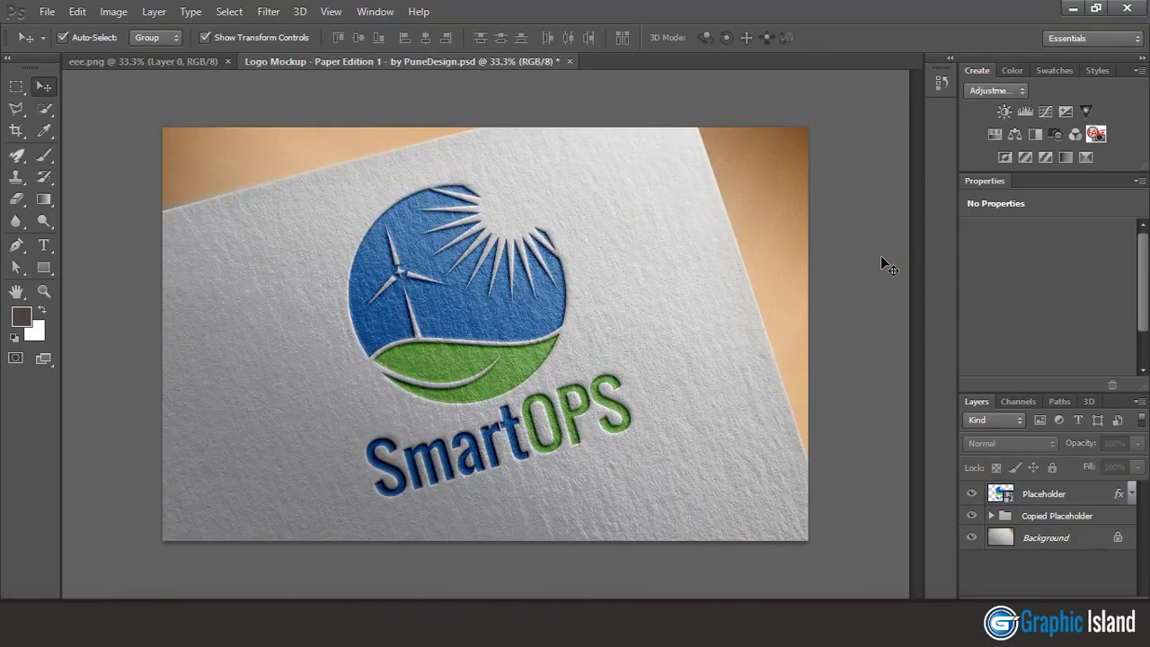